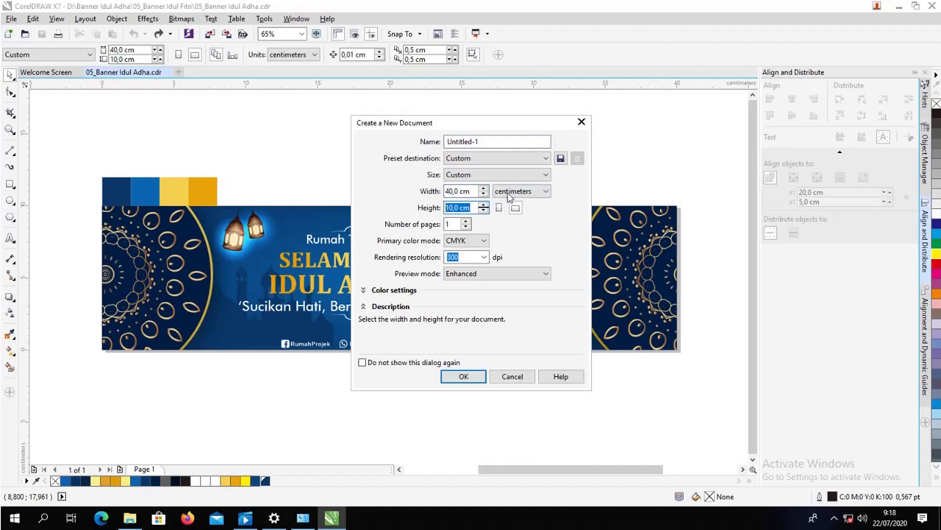
# - Create a new document 40 cm wide and 10 cm high in centimeters, CMYK, at 300 dpi
pyautogui.click(507, 191)
pyautogui.click(518, 290)
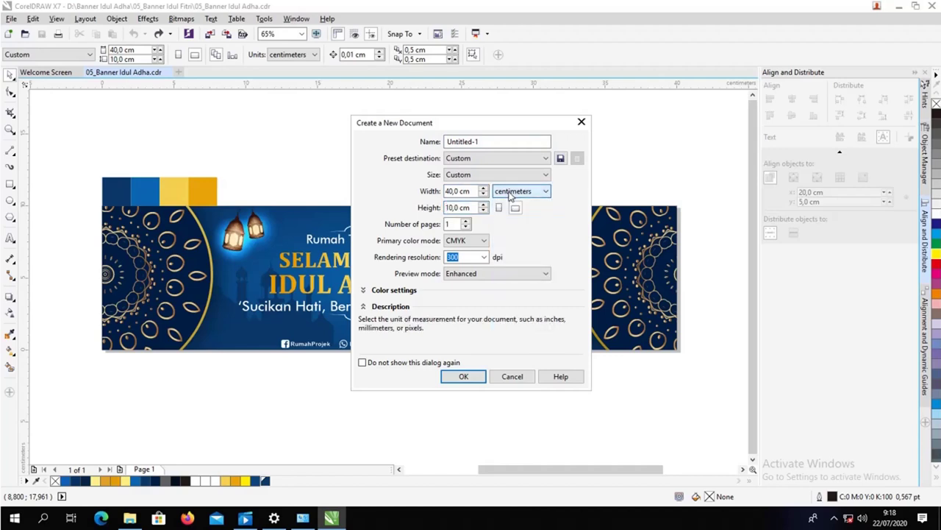
pyautogui.click(463, 376)
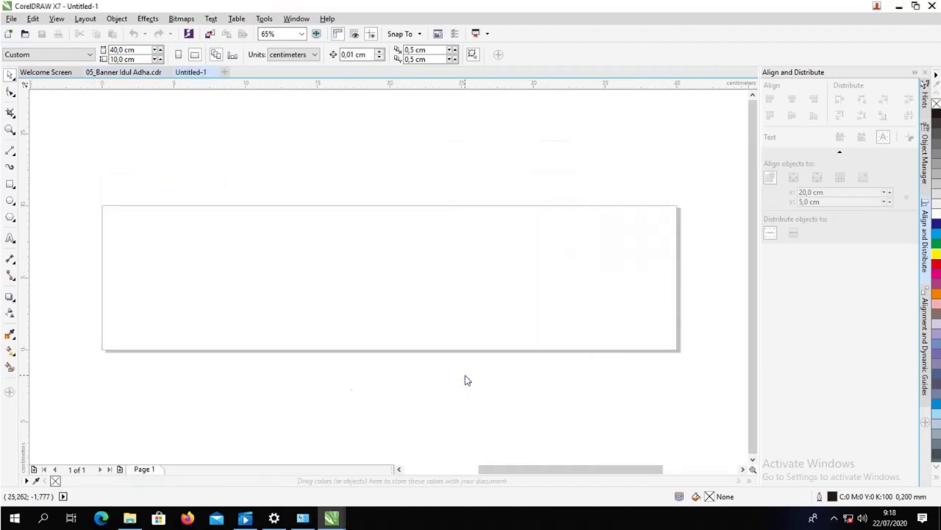
# - Import the file Bahan-bahan Banner Idul Adha 05 from the 05_Banner Idul Fitri folder into the blank document
pyautogui.click(130, 518)
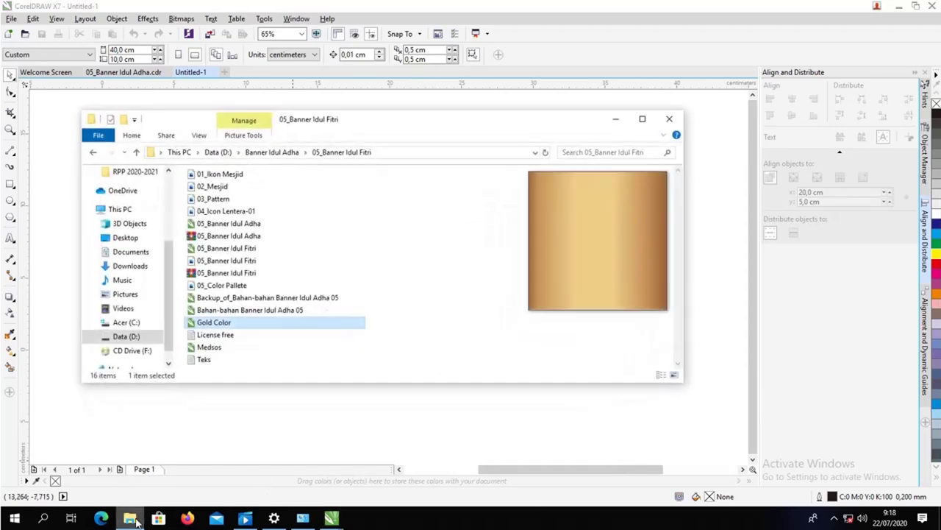
pyautogui.click(240, 311)
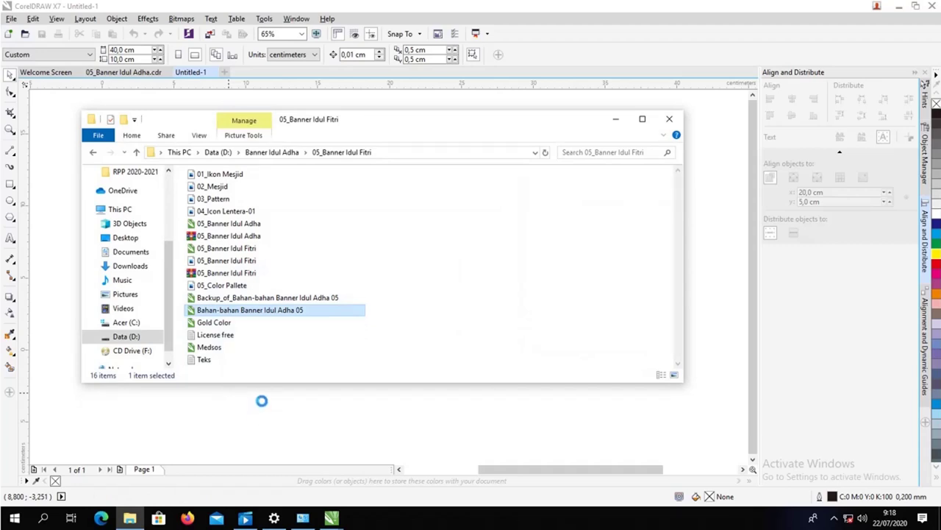
pyautogui.click(616, 119)
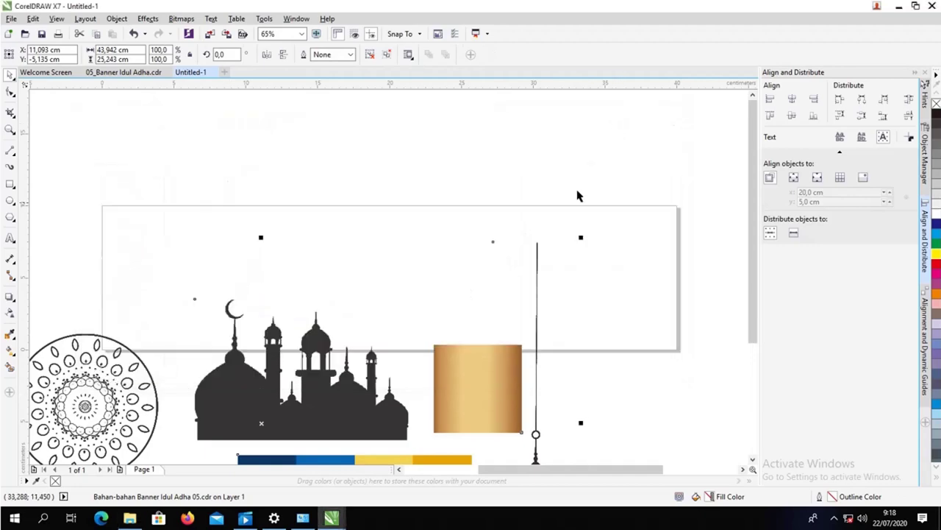
# - Scale the imported artwork group down to about 30.4 cm wide and place it above the page
pyautogui.moveTo(580, 238); pyautogui.dragTo(554, 253)
pyautogui.moveTo(316, 402); pyautogui.dragTo(420, 196)
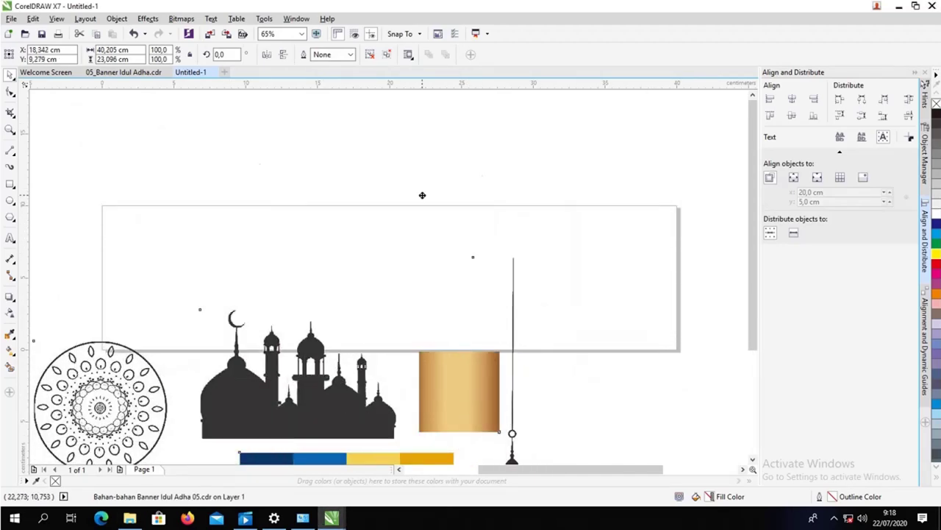
pyautogui.moveTo(658, 385); pyautogui.dragTo(524, 283)
pyautogui.moveTo(431, 235); pyautogui.dragTo(461, 162)
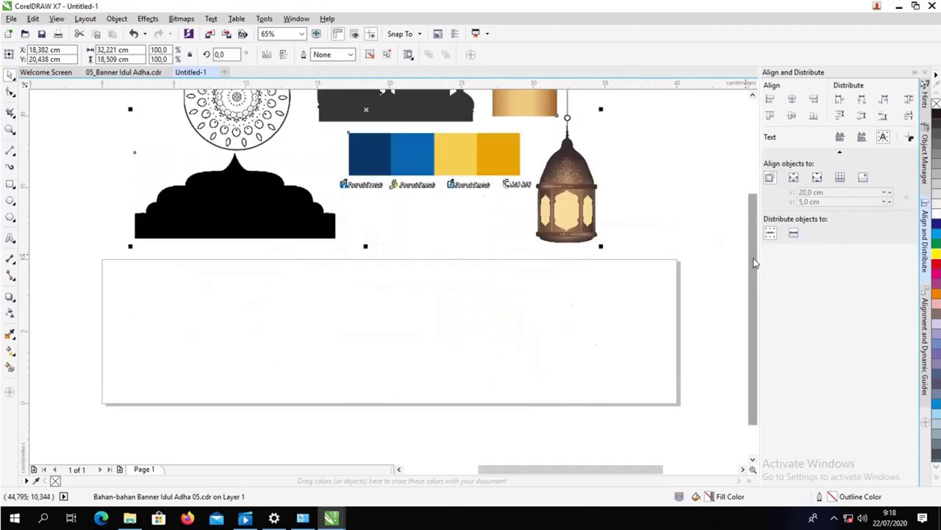
pyautogui.moveTo(752, 262); pyautogui.dragTo(754, 231)
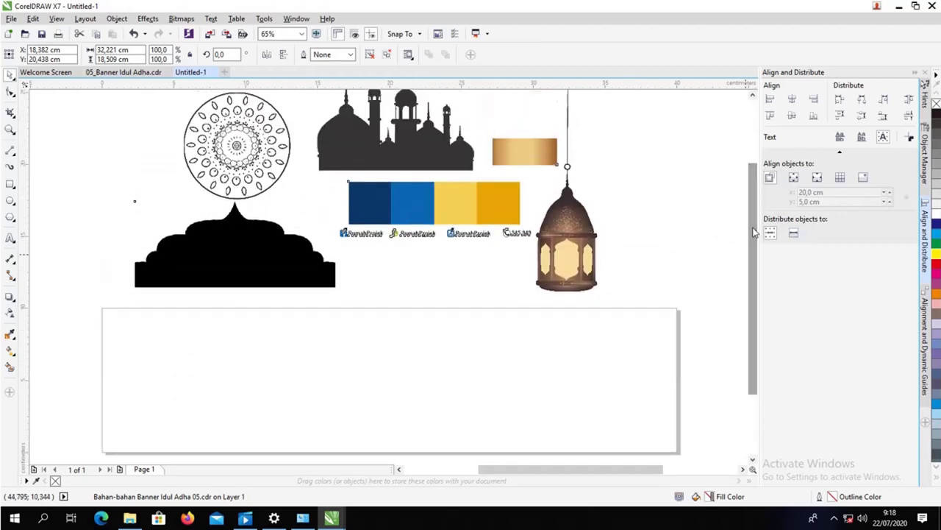
pyautogui.click(700, 231)
pyautogui.click(508, 222)
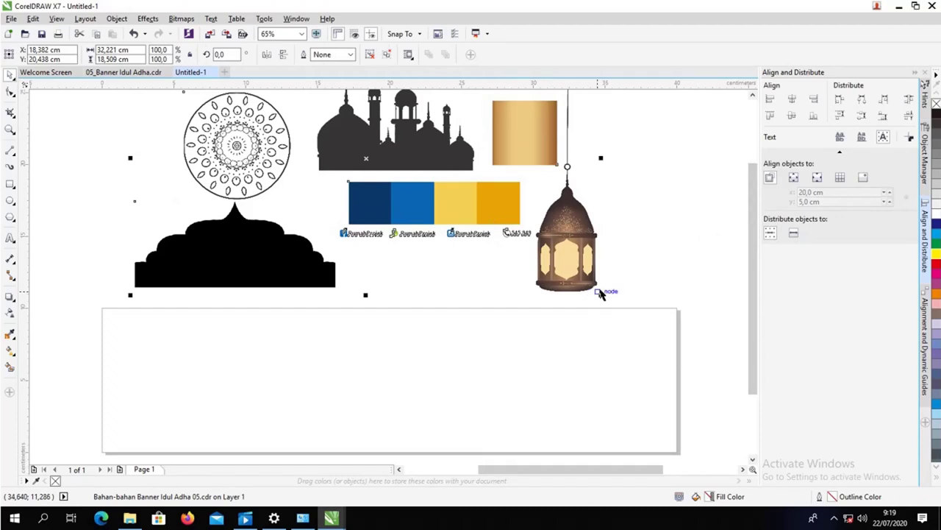
pyautogui.moveTo(601, 293); pyautogui.dragTo(466, 206)
pyautogui.click(631, 237)
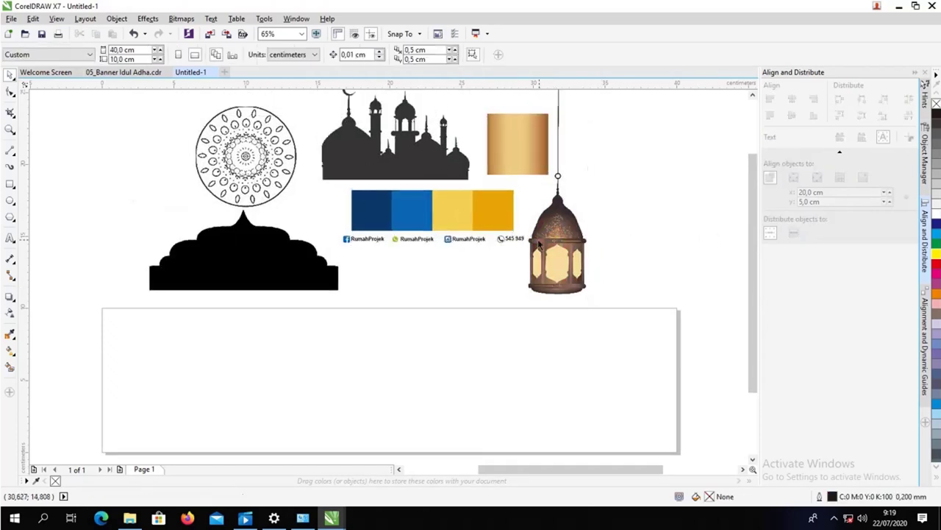
# - Ungroup the imported artwork into separate objects and clear the selection
pyautogui.click(541, 245)
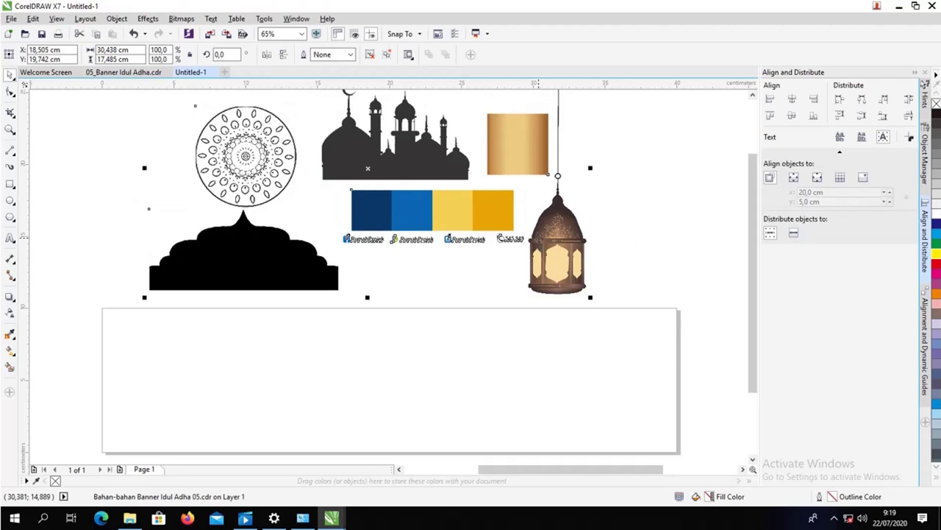
pyautogui.hotkey('ctrl', 'u')
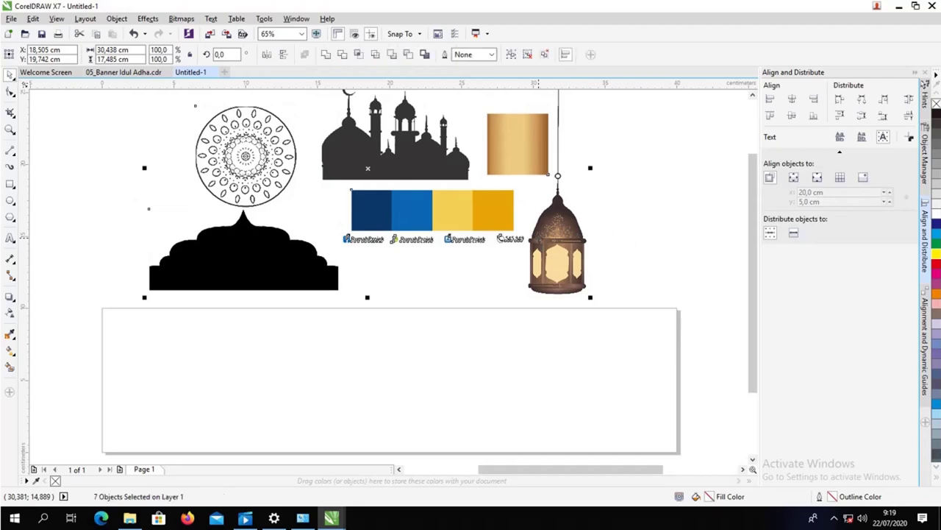
pyautogui.click(684, 254)
# - Examine each ungrouped asset: mandala pattern, mosque silhouette, gold swatch, lantern, color palette, dome shape and social media line
pyautogui.click(269, 182)
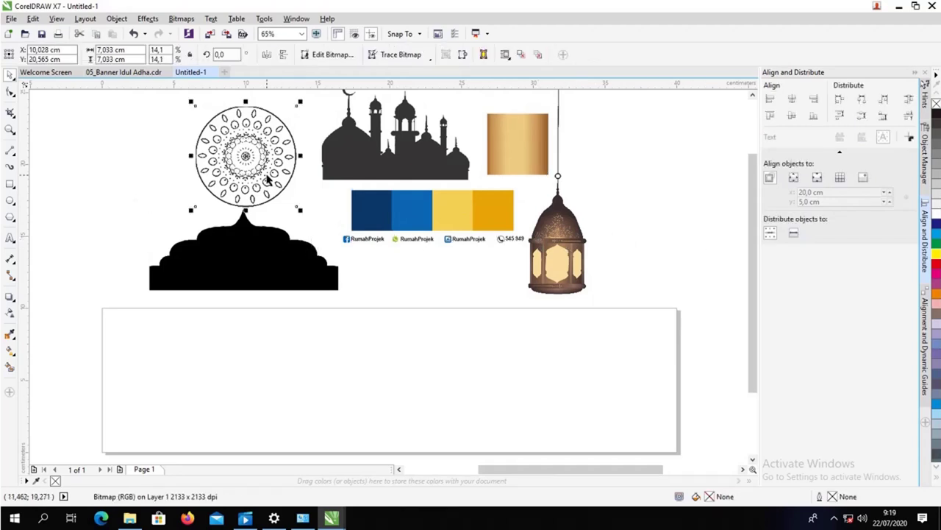
pyautogui.click(350, 169)
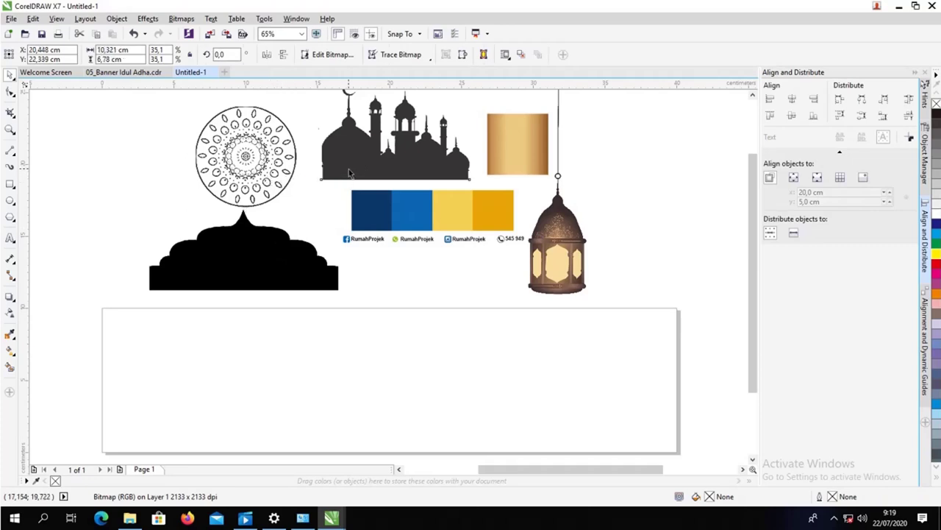
pyautogui.click(497, 158)
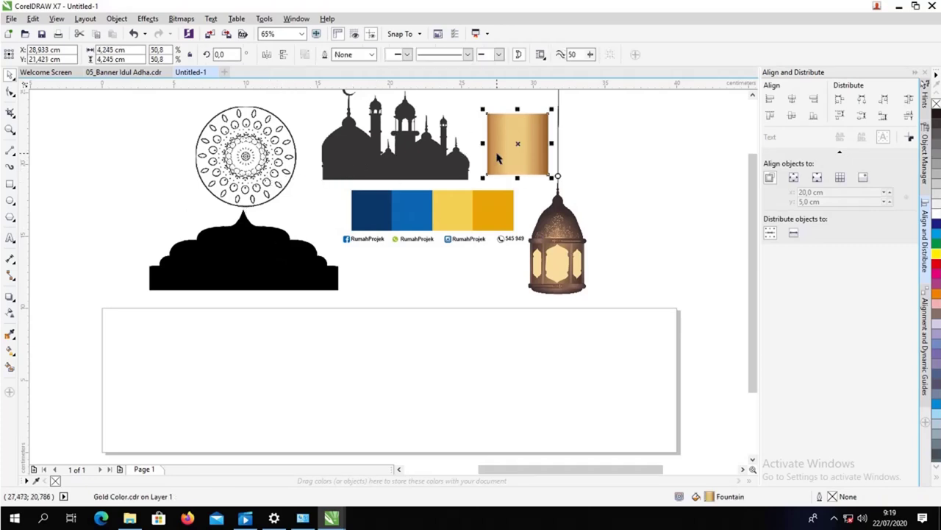
pyautogui.click(555, 222)
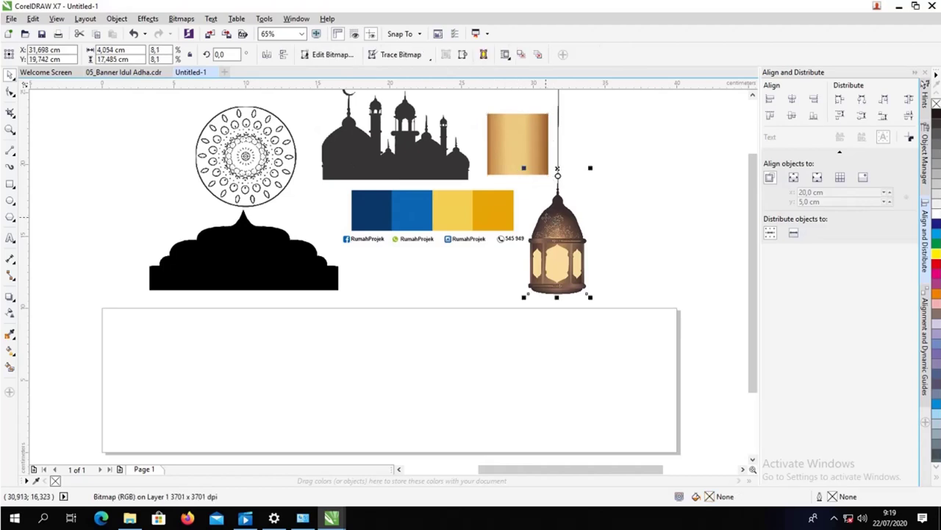
pyautogui.click(472, 209)
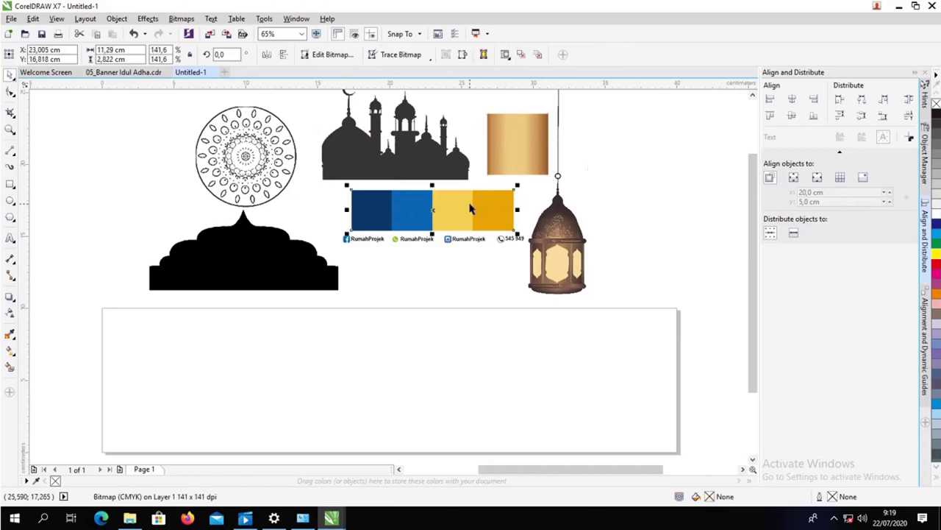
pyautogui.click(286, 259)
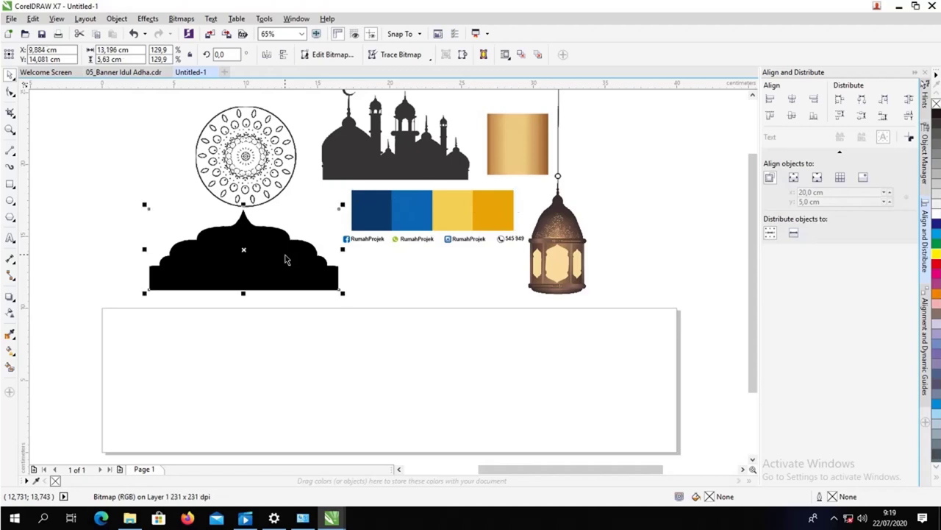
pyautogui.click(415, 245)
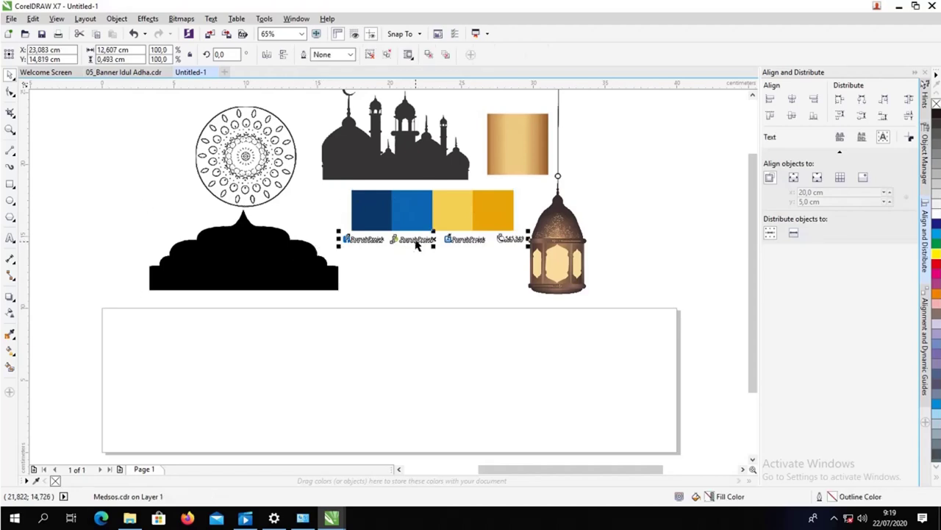
pyautogui.click(419, 287)
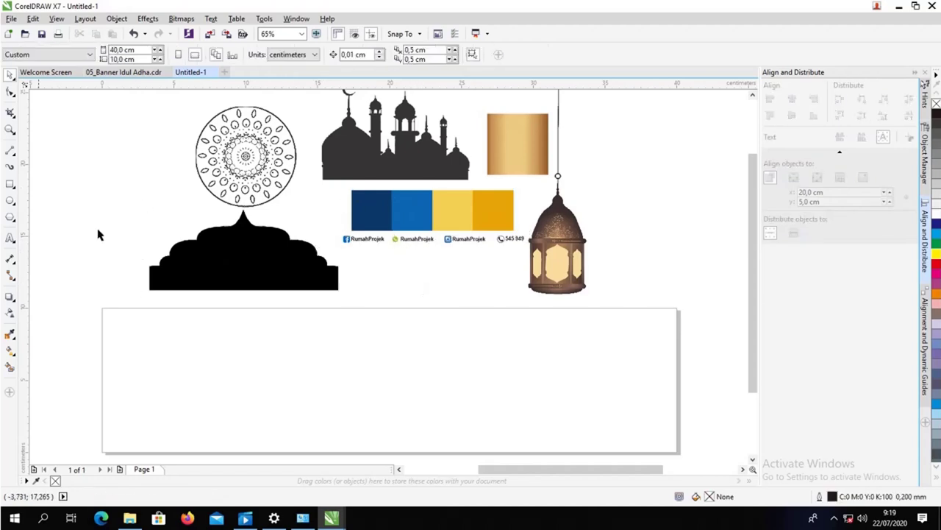
# - Create a page-sized 40 × 10 cm rectangle with a dark blue fill sampled from the palette image and no outline
pyautogui.doubleClick(10, 185)
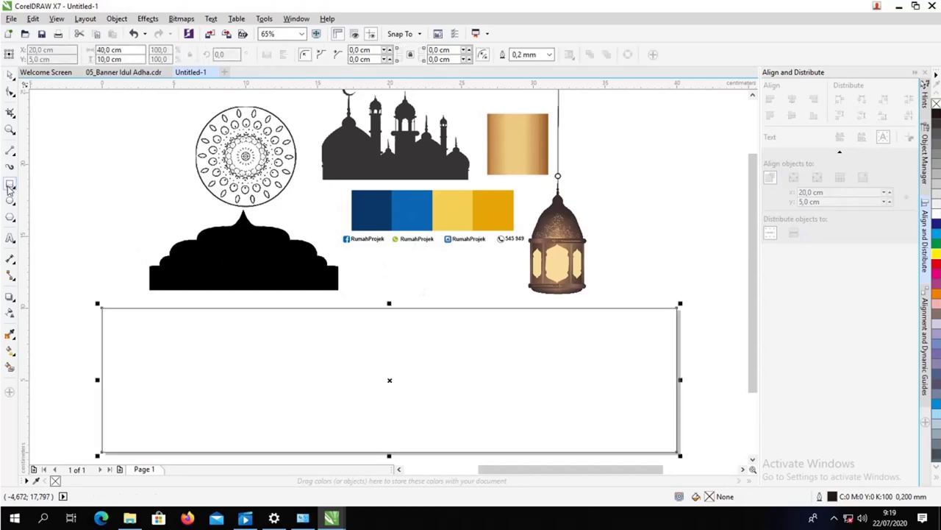
pyautogui.click(10, 75)
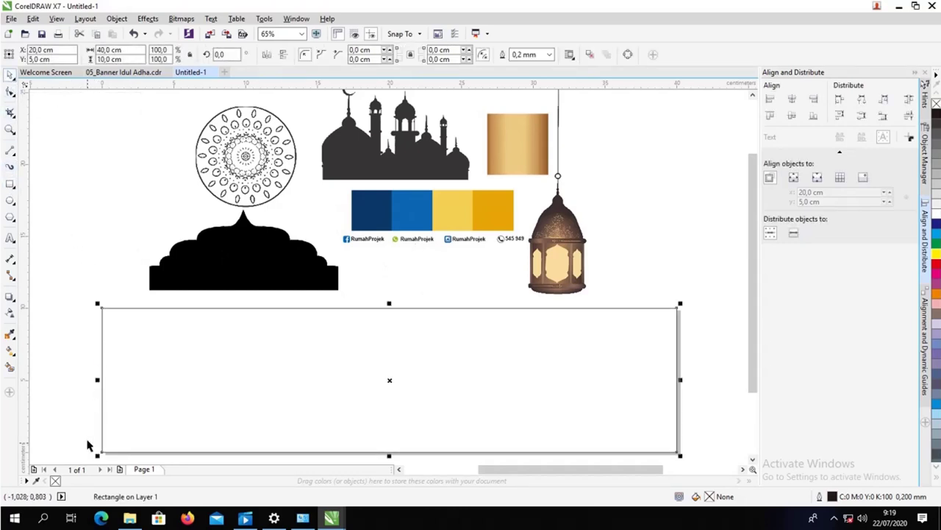
pyautogui.click(34, 480)
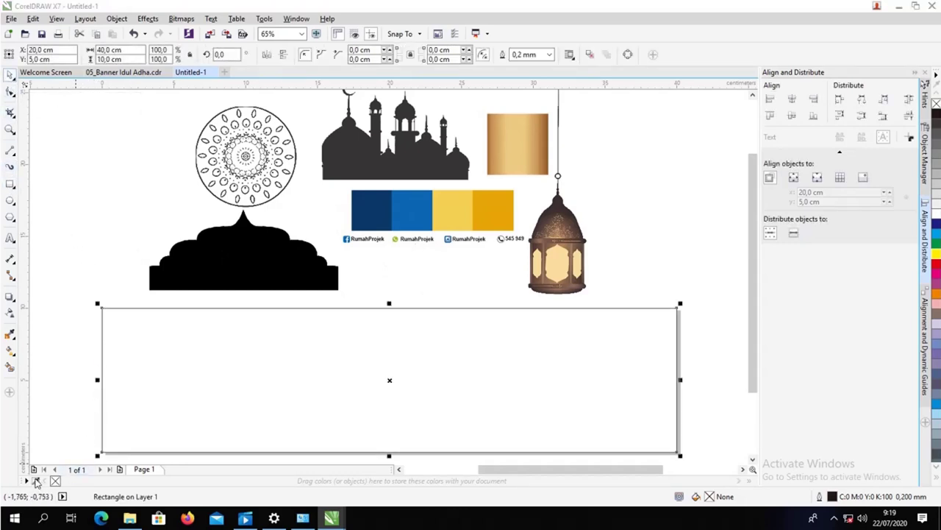
pyautogui.click(383, 205)
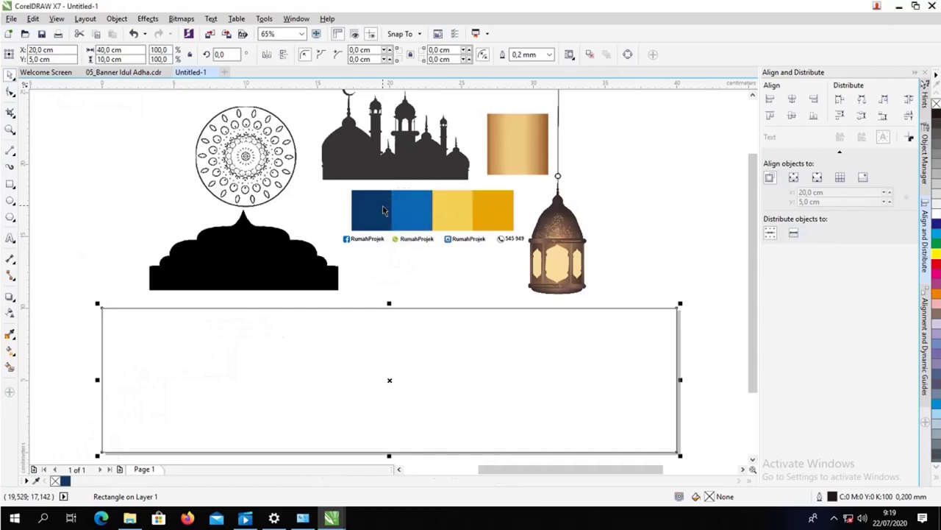
pyautogui.click(64, 481)
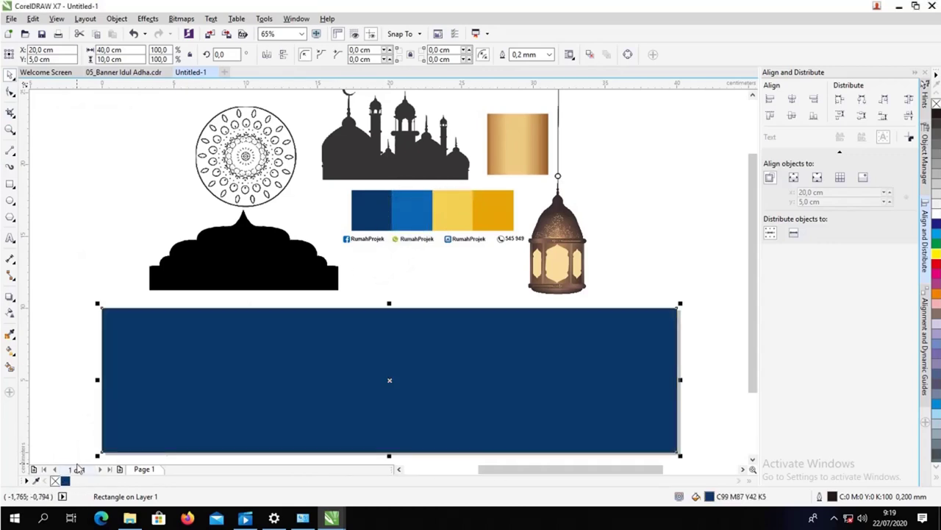
pyautogui.rightClick(936, 107)
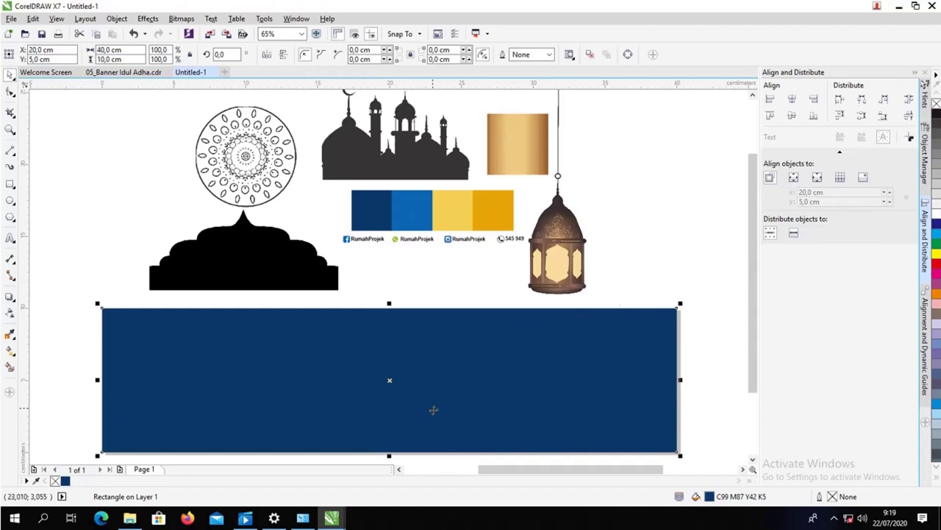
# - Apply a horizontal linear fountain fill across the rectangle with the dark blue as its end color
pyautogui.press('g')
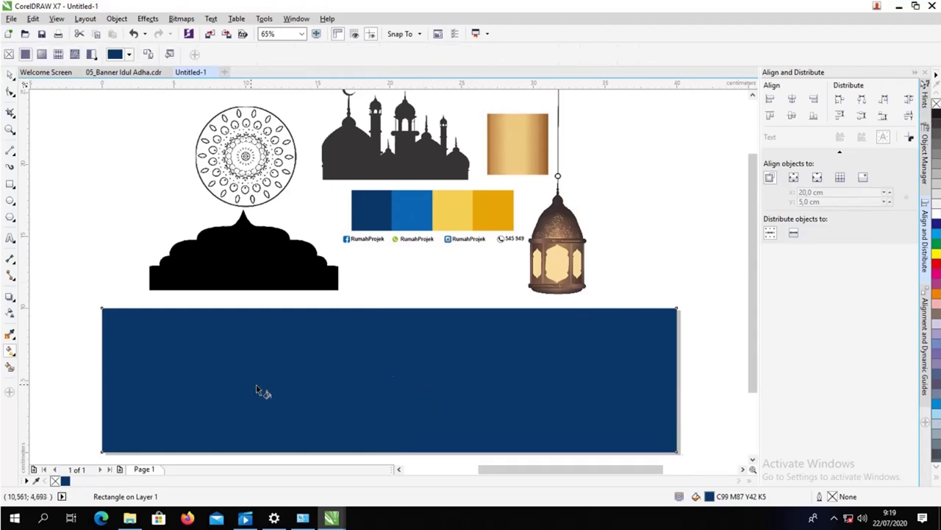
pyautogui.moveTo(119, 377); pyautogui.dragTo(657, 378)
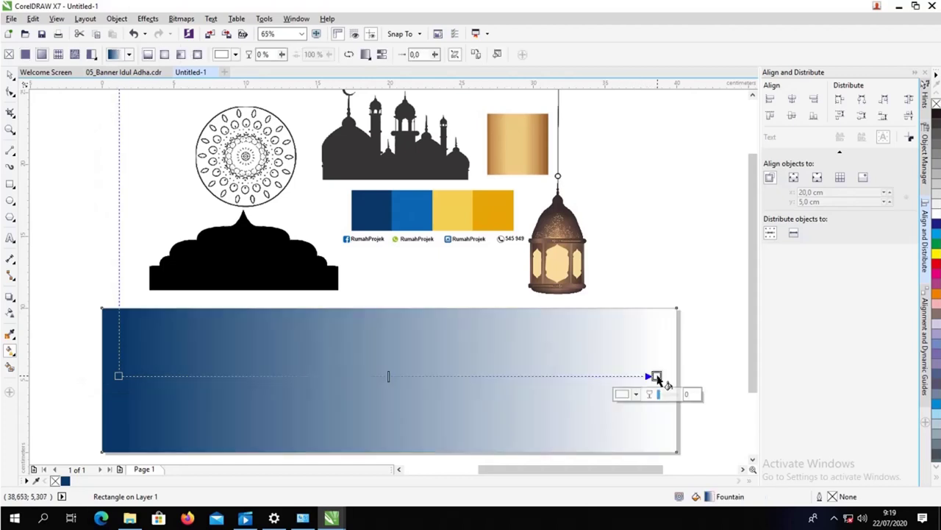
pyautogui.click(64, 481)
# - Sample the lighter blue from the palette image and apply it to a new middle gradient node at 51%
pyautogui.click(36, 482)
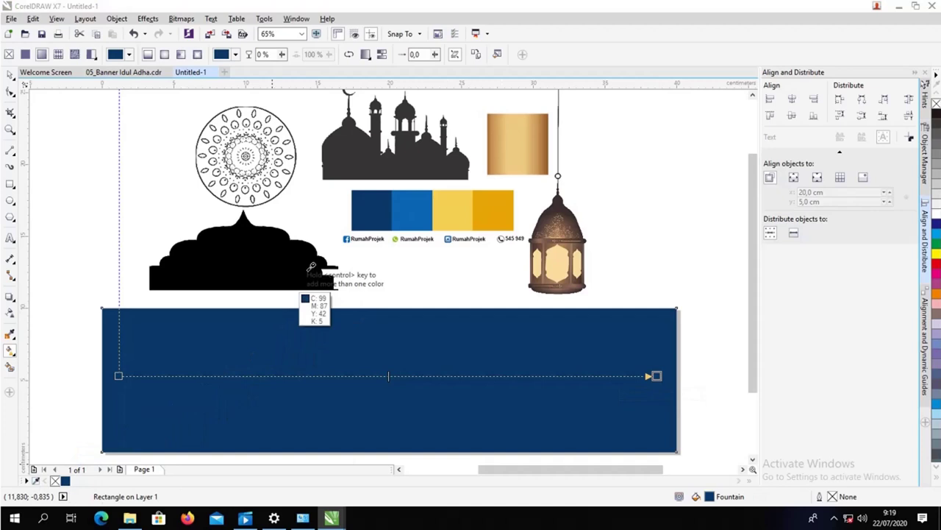
pyautogui.click(414, 219)
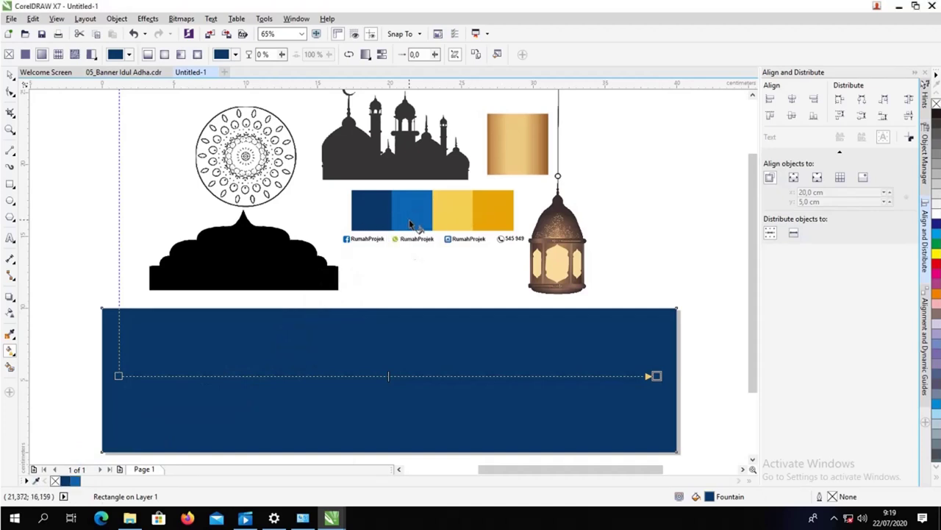
pyautogui.click(392, 376)
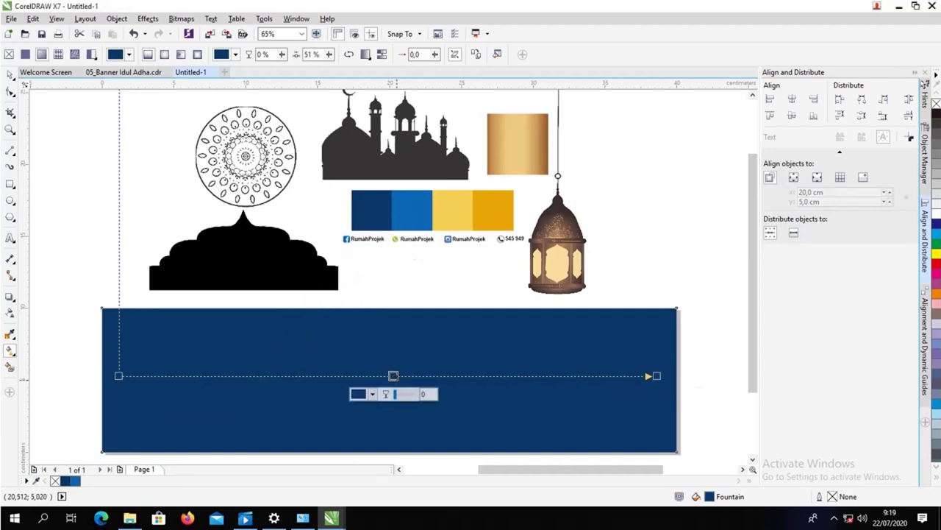
pyautogui.click(74, 481)
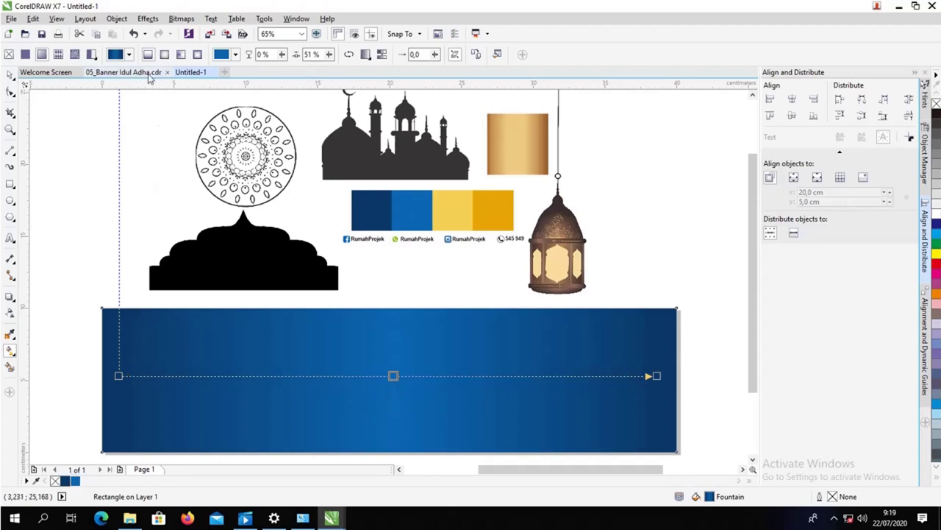
# - Change the banner rectangle to an elliptical fountain fill from lighter blue at the center to dark blue, without the middle node
pyautogui.click(164, 56)
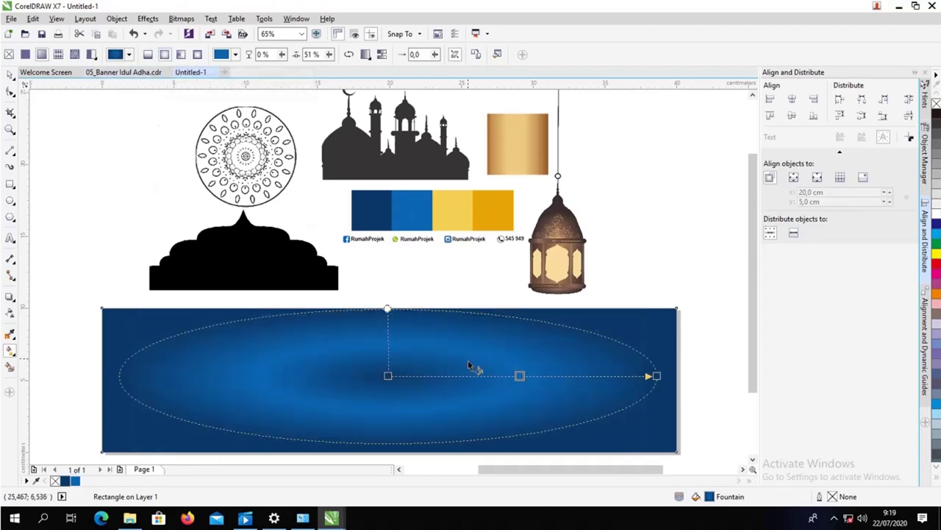
pyautogui.doubleClick(519, 375)
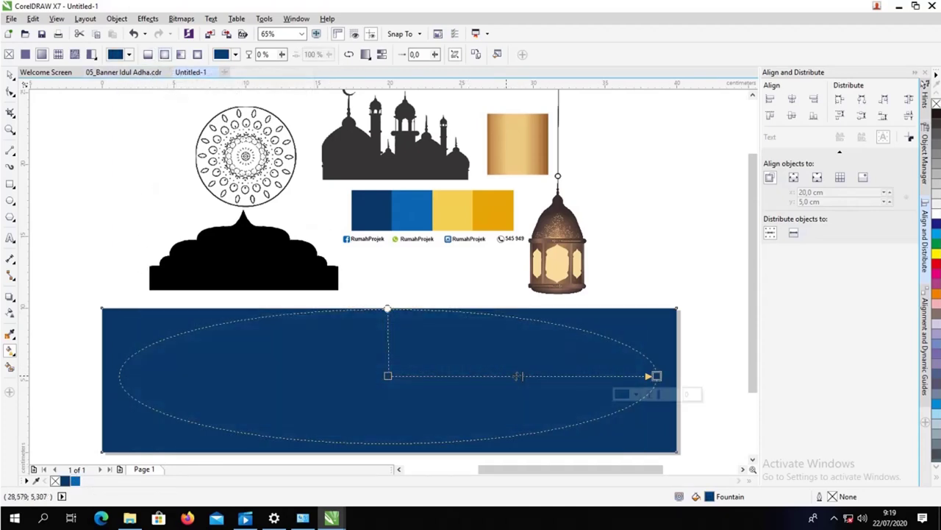
pyautogui.click(388, 375)
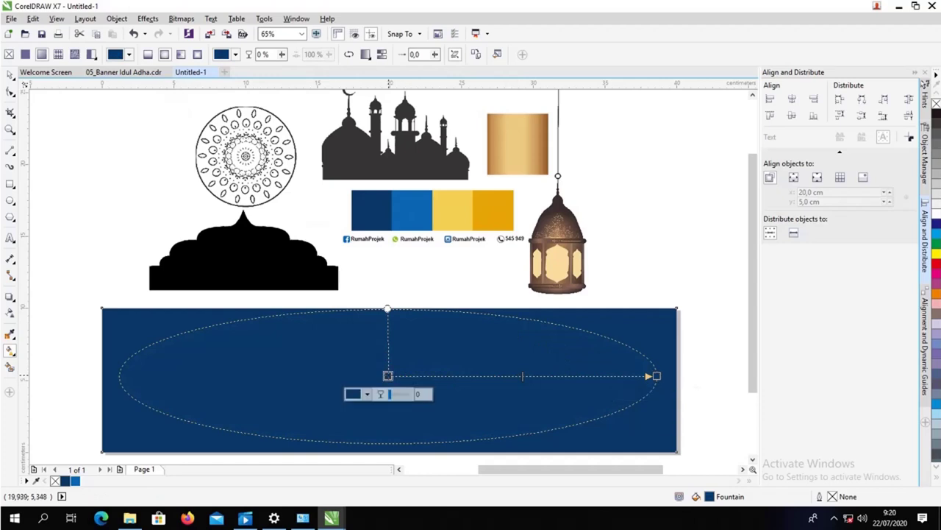
pyautogui.click(75, 481)
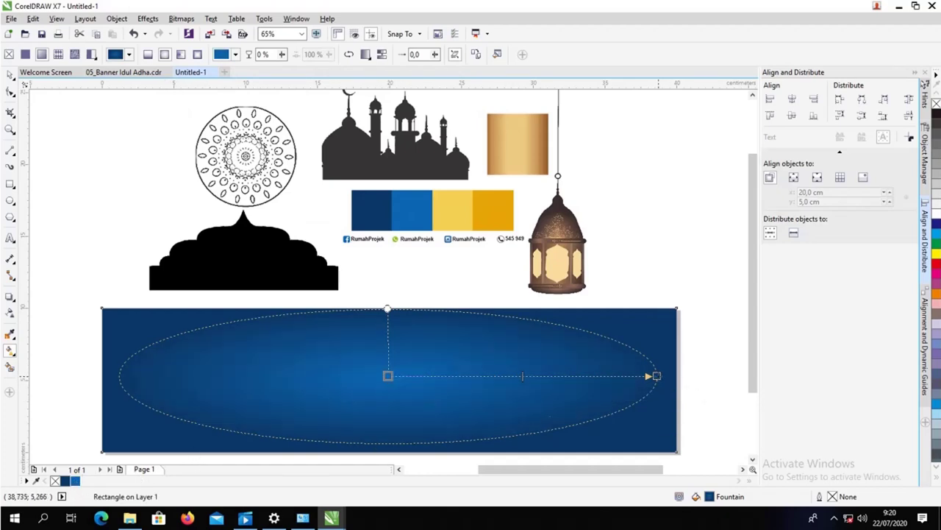
pyautogui.moveTo(656, 376); pyautogui.dragTo(661, 376)
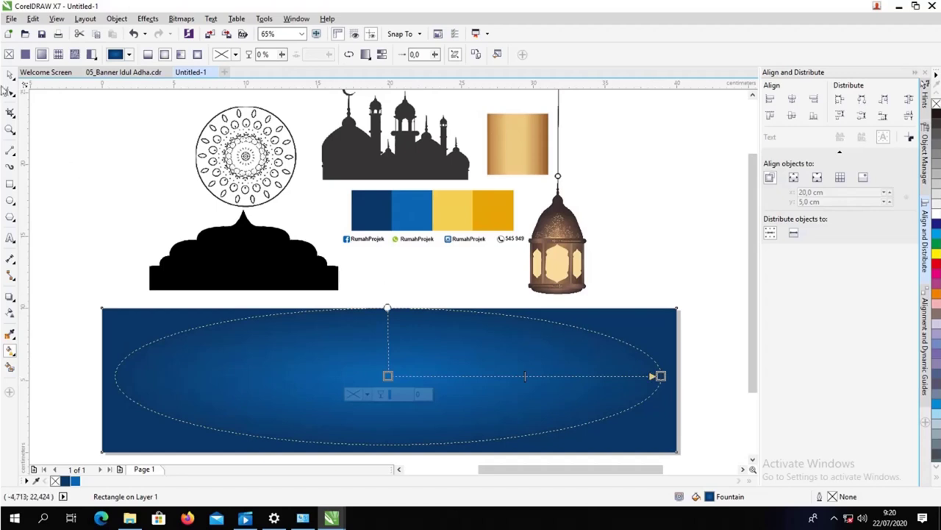
pyautogui.click(11, 75)
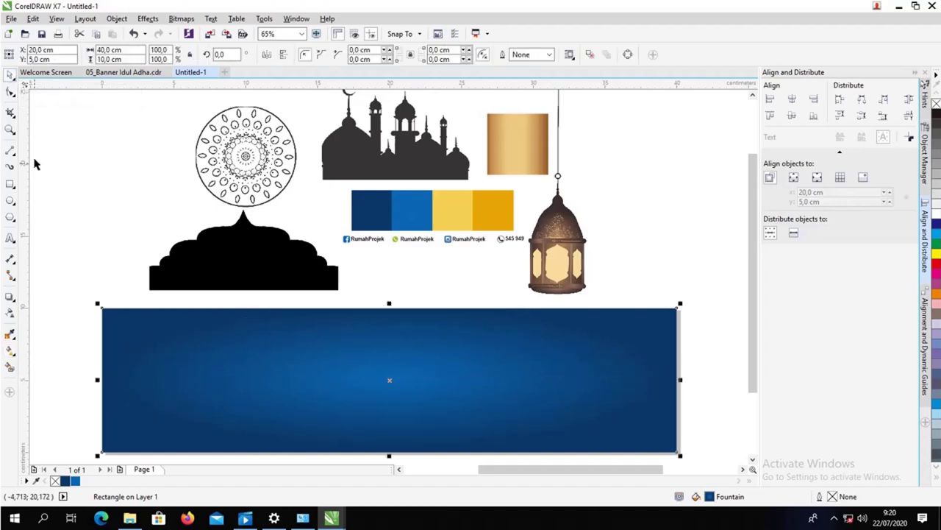
pyautogui.click(72, 192)
# - Vectorize the mosque silhouette with Quick Trace, reducing the bitmap, and delete the original image after moving the traced copy aside
pyautogui.click(356, 167)
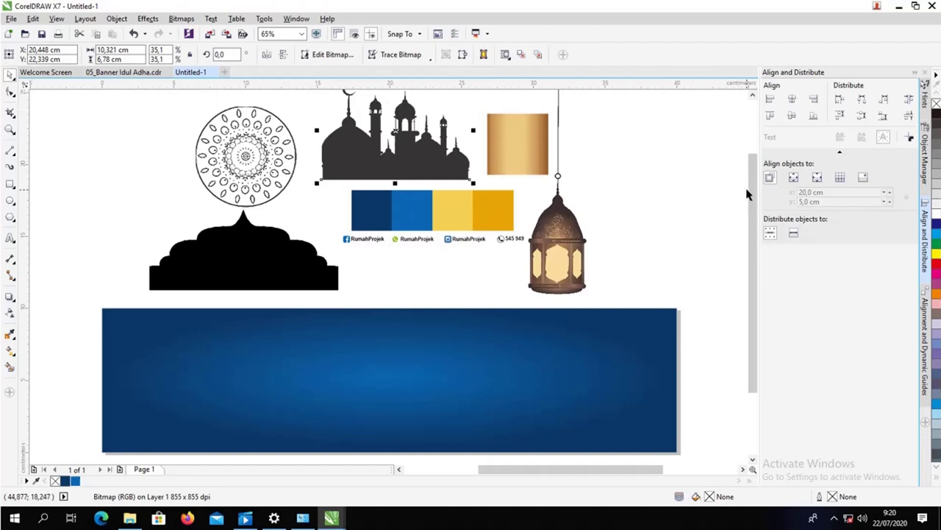
pyautogui.moveTo(750, 192); pyautogui.dragTo(757, 166)
pyautogui.click(401, 55)
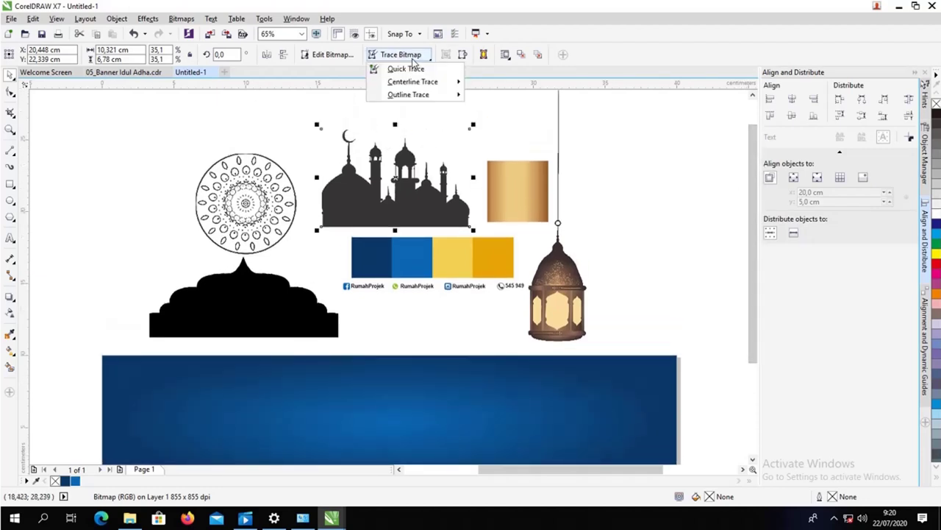
pyautogui.click(416, 75)
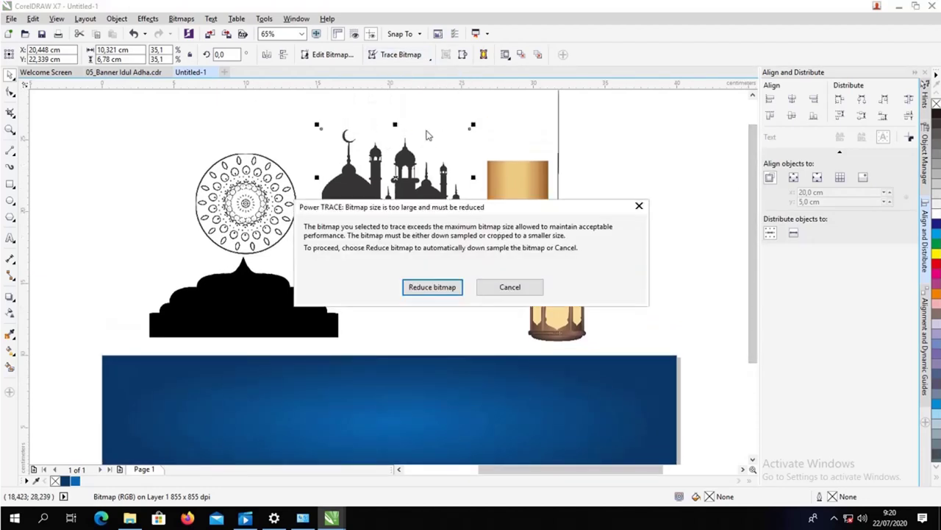
pyautogui.click(438, 287)
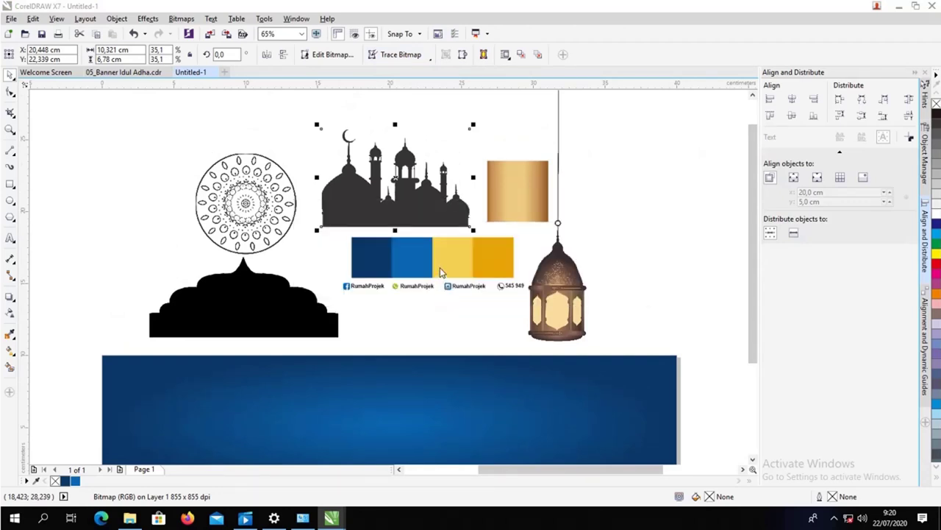
pyautogui.moveTo(459, 214)
pyautogui.mouseDown()
pyautogui.moveTo(651, 196)
pyautogui.moveTo(684, 205)
pyautogui.mouseUp()
pyautogui.click(436, 210)
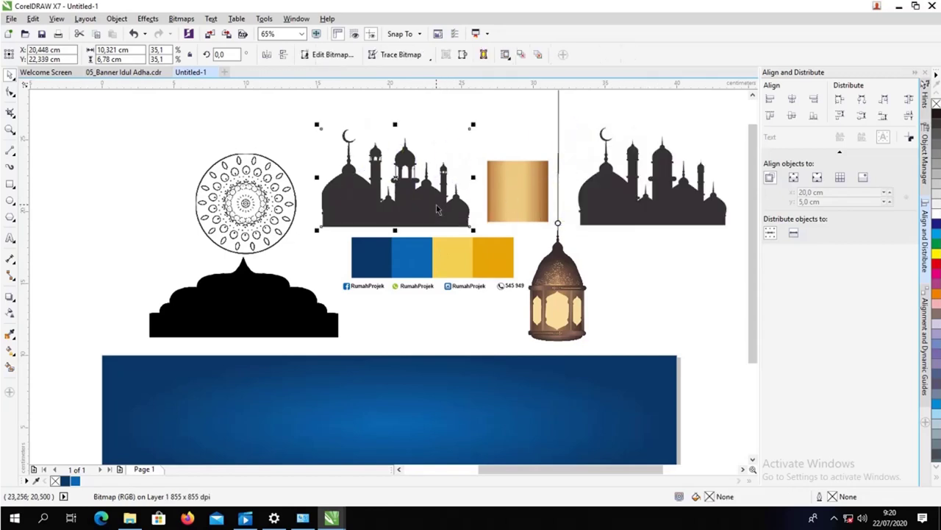
pyautogui.press('Delete')
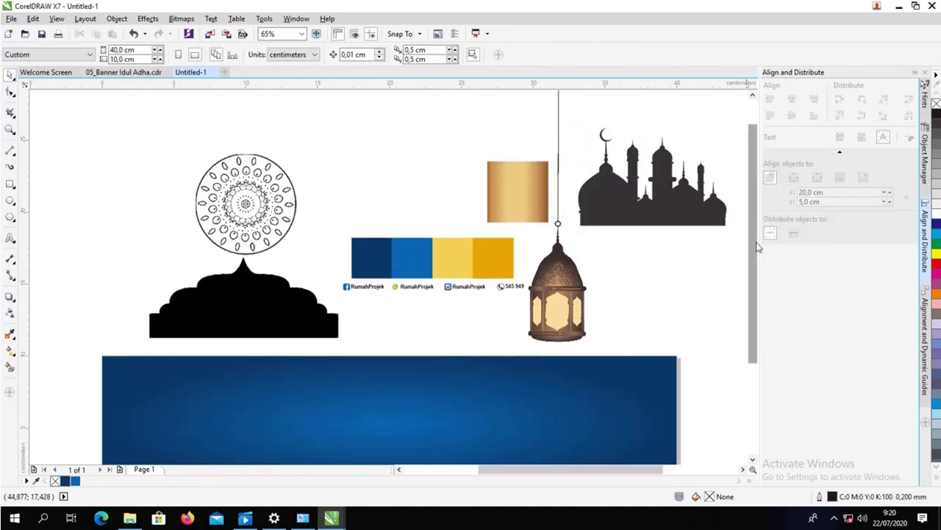
# - Place the traced mosque at the left end of the banner and enlarge it to about 12.9 × 8.5 cm
pyautogui.scroll(-2, 758, 248)
pyautogui.moveTo(688, 167); pyautogui.dragTo(252, 428)
pyautogui.scroll(-2, 756, 261)
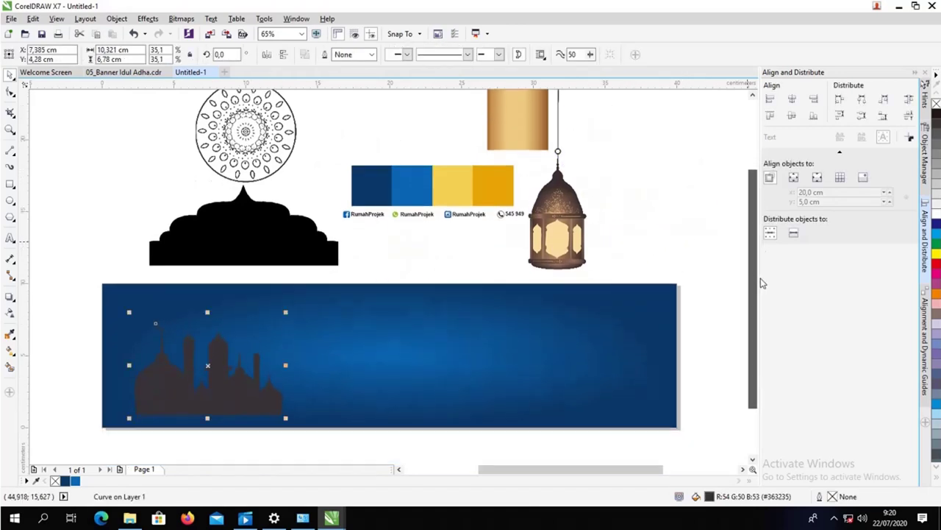
pyautogui.moveTo(285, 418); pyautogui.dragTo(305, 430)
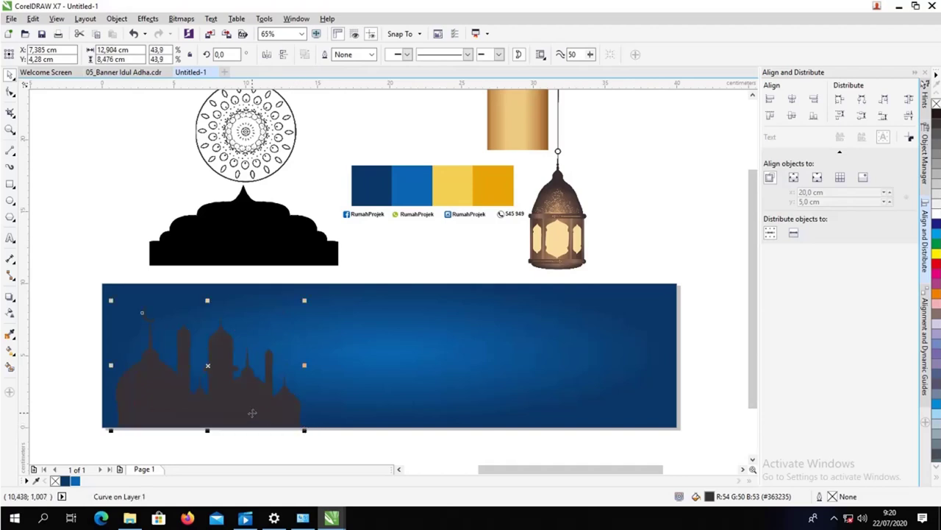
# - Give the mosque silhouette a Multiply merge mode and a uniform transparency of 50
pyautogui.click(10, 316)
pyautogui.click(129, 54)
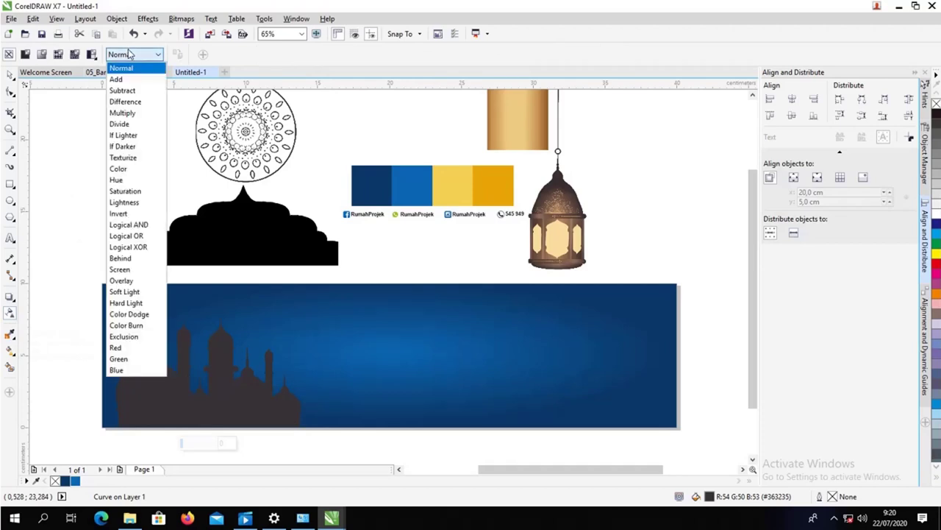
pyautogui.click(129, 115)
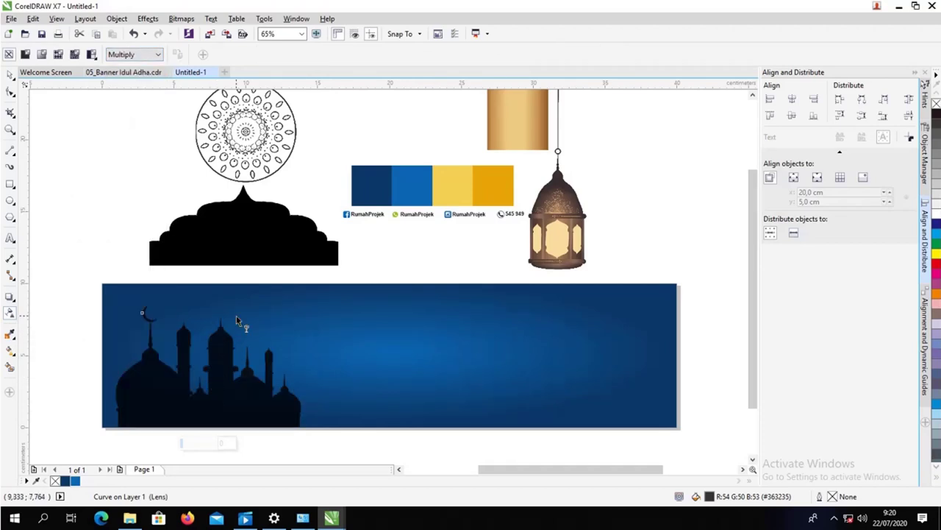
pyautogui.click(197, 445)
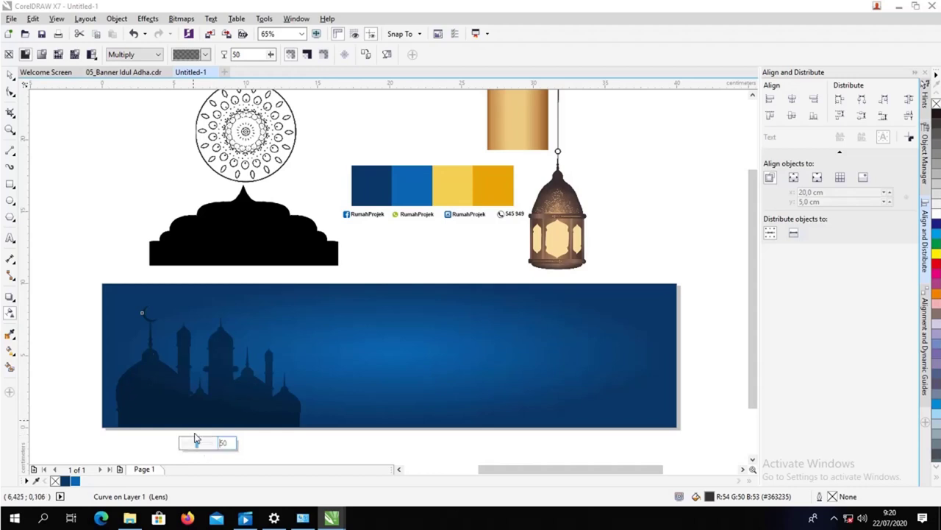
pyautogui.press('space')
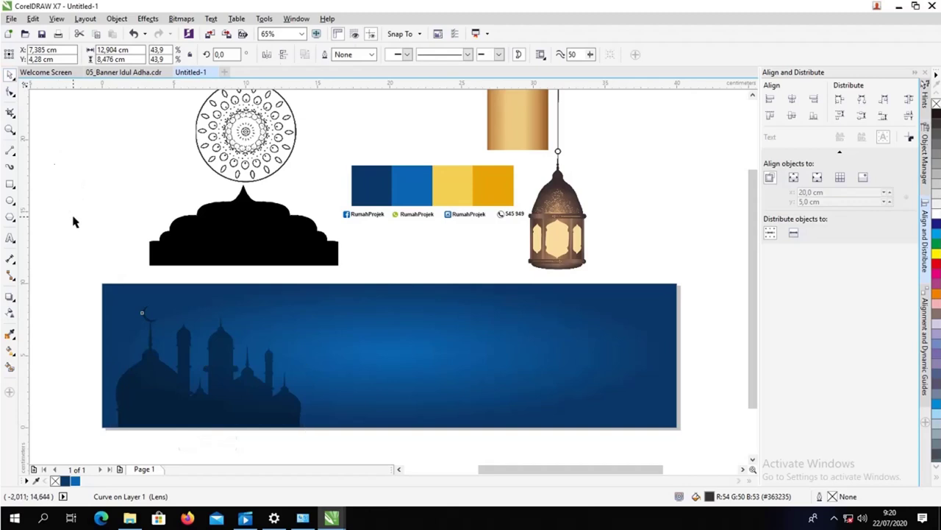
pyautogui.click(93, 250)
# - Duplicate the mosque silhouette, mirror the copy horizontally and place it at the right end of the banner
pyautogui.click(186, 388)
pyautogui.moveTo(186, 388); pyautogui.dragTo(522, 371)
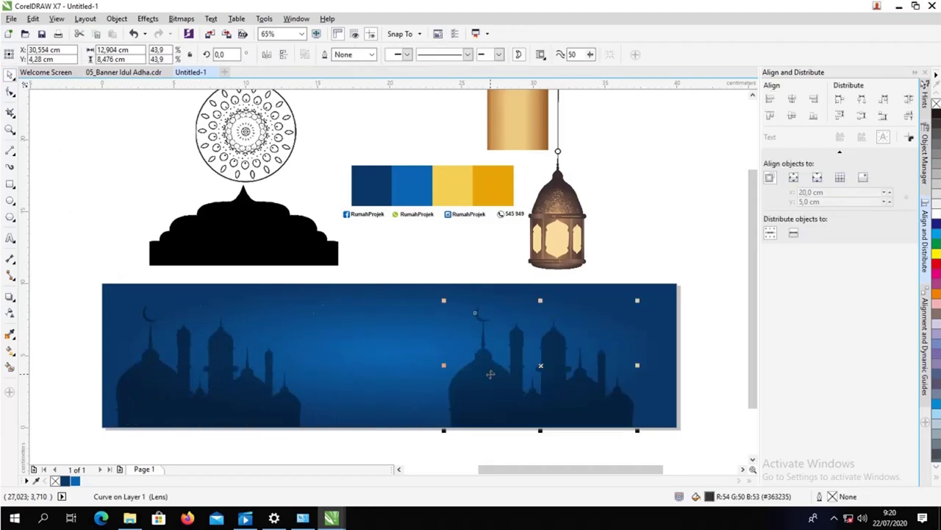
pyautogui.click(266, 54)
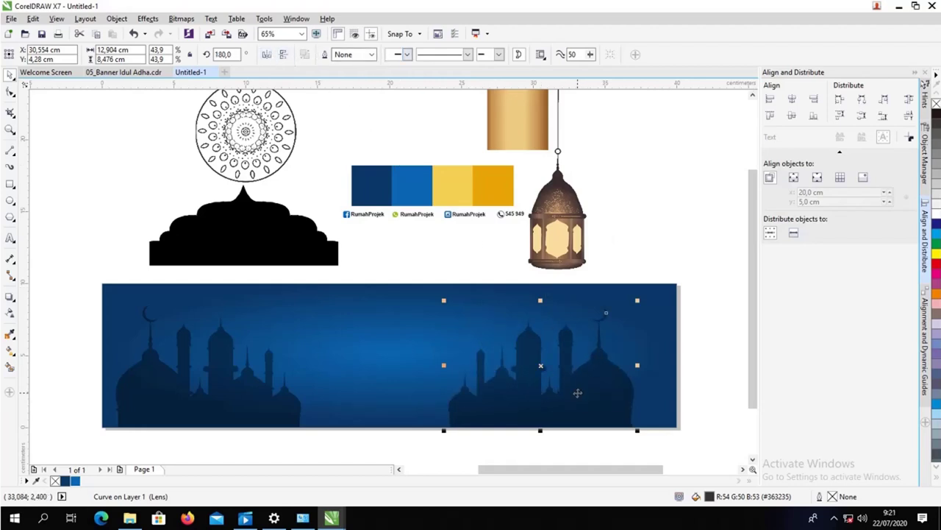
pyautogui.moveTo(577, 393); pyautogui.dragTo(605, 393)
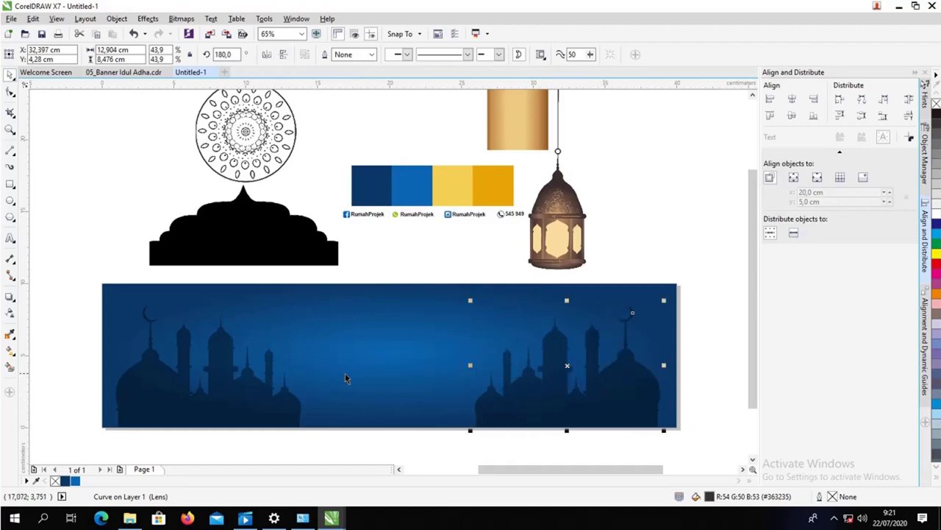
# - Scale both mosque silhouettes together from their center to about 39.1 × 8.7 cm overall
pyautogui.keyDown('shift'); pyautogui.click(278, 404); pyautogui.keyUp('shift')
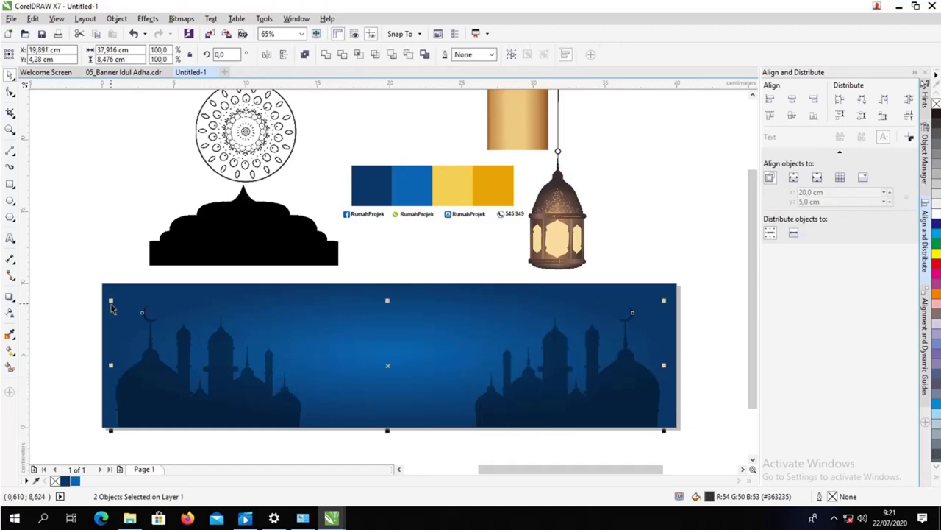
pyautogui.moveTo(109, 300); pyautogui.dragTo(101, 290)
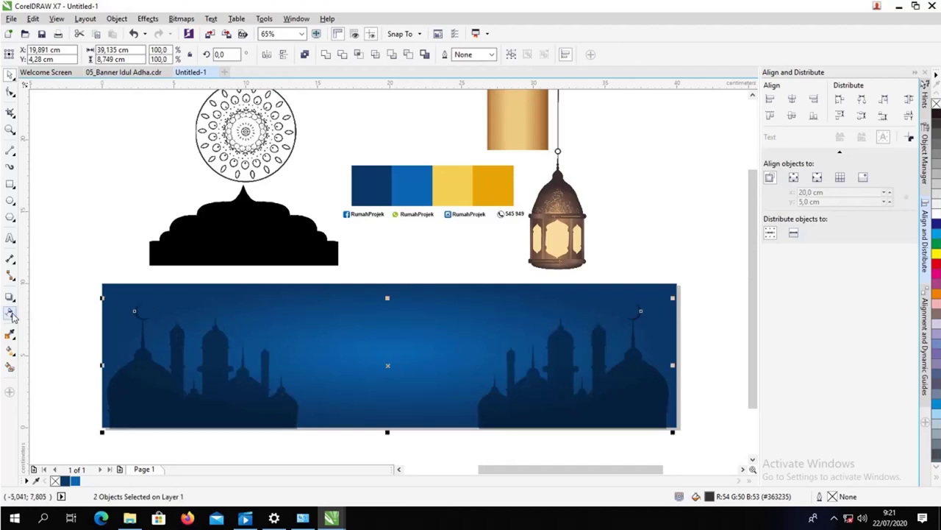
pyautogui.click(49, 327)
# - PowerClip both mosque silhouettes inside the blue banner rectangle
pyautogui.click(138, 357)
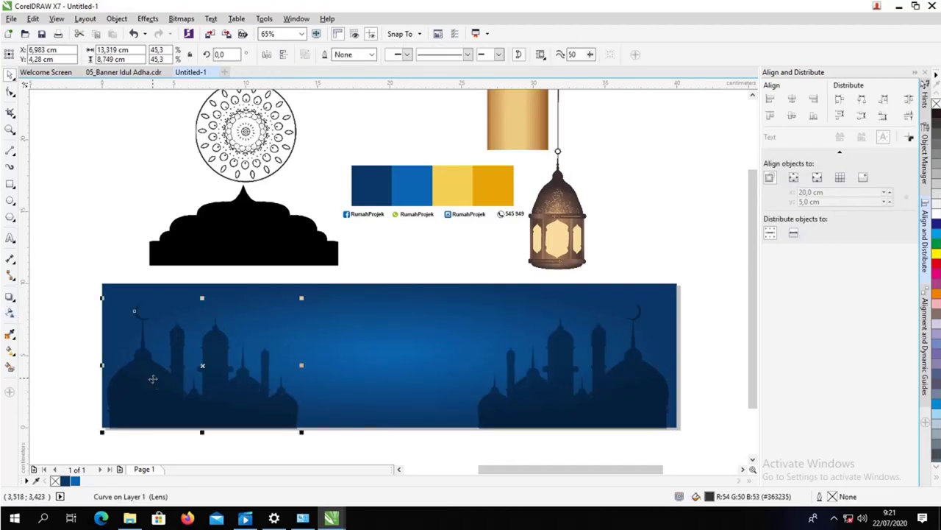
pyautogui.click(505, 404)
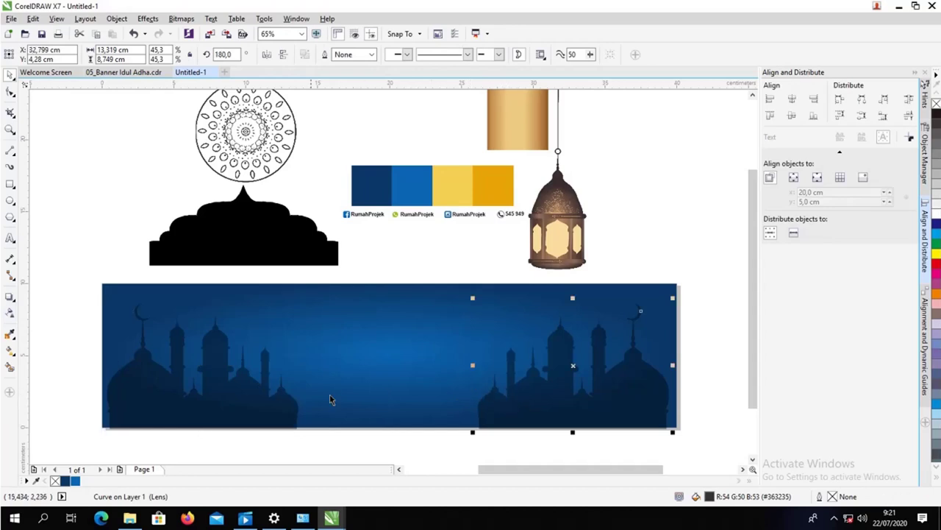
pyautogui.keyDown('shift'); pyautogui.click(265, 398); pyautogui.keyUp('shift')
pyautogui.rightClick(266, 398)
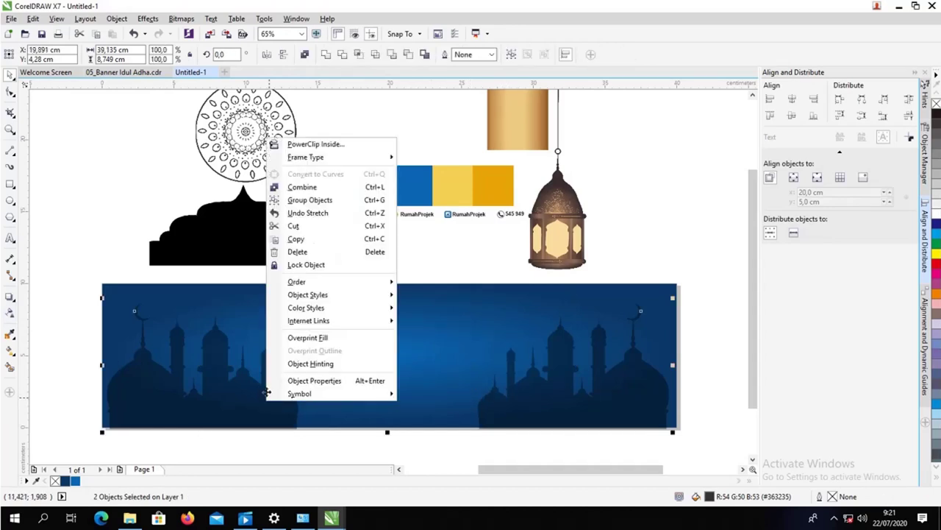
pyautogui.click(324, 145)
pyautogui.click(389, 333)
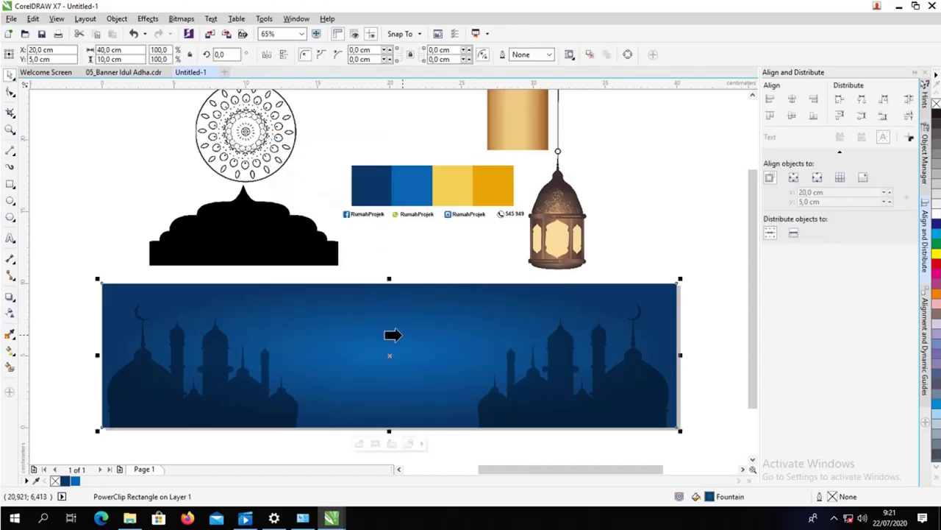
pyautogui.click(423, 252)
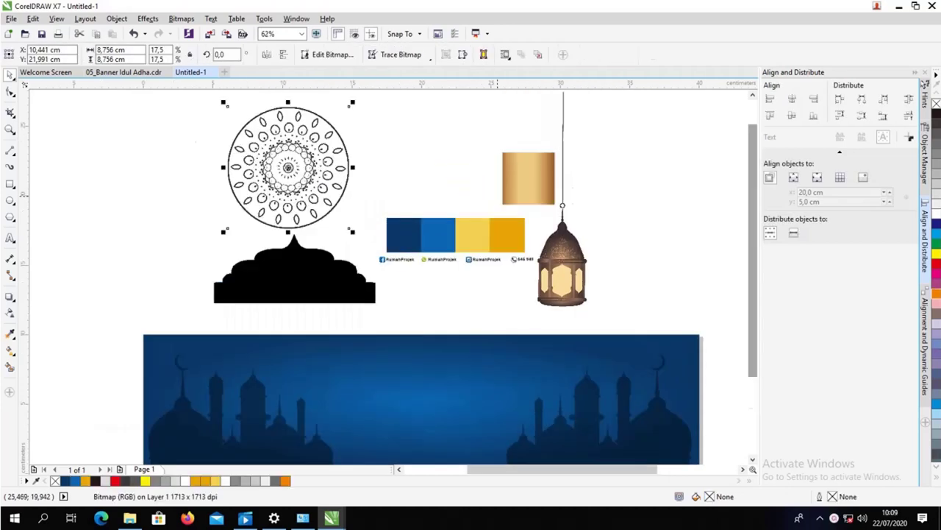
# - Vectorize the mandala pattern with a High Quality Image outline trace, reducing the bitmap, removing the background and deleting the original image
pyautogui.click(292, 172)
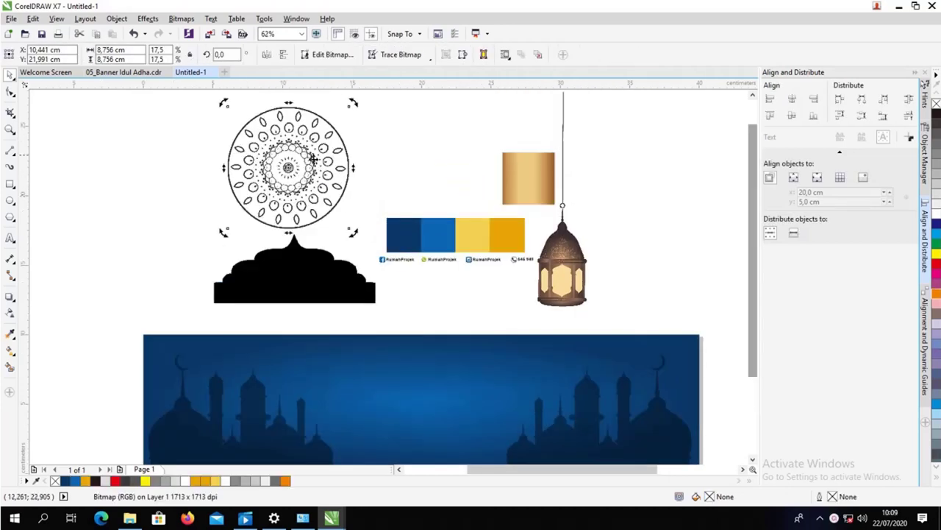
pyautogui.click(409, 55)
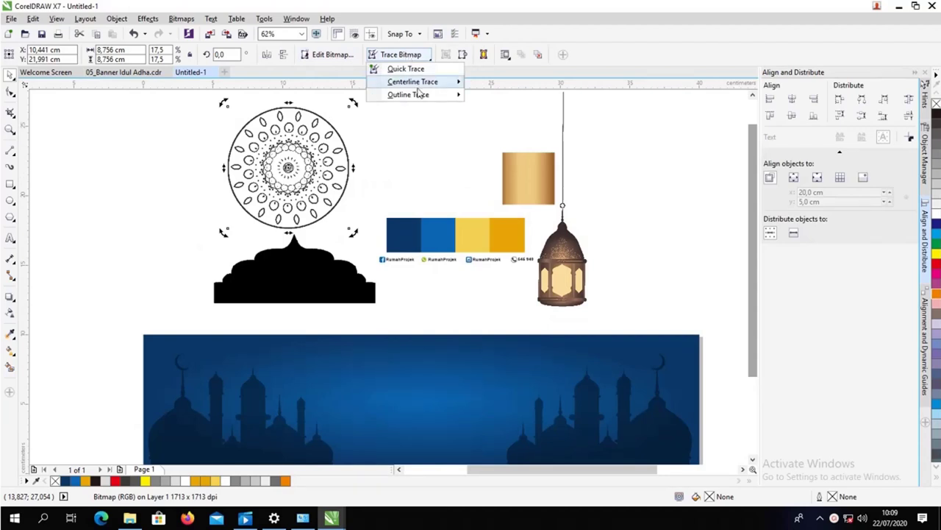
pyautogui.moveTo(417, 96)
pyautogui.moveTo(450, 95)
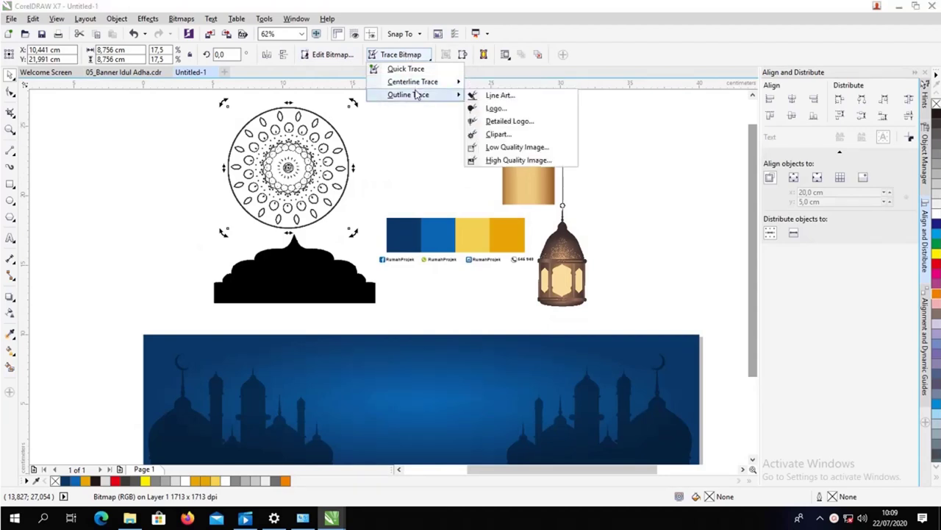
pyautogui.click(513, 160)
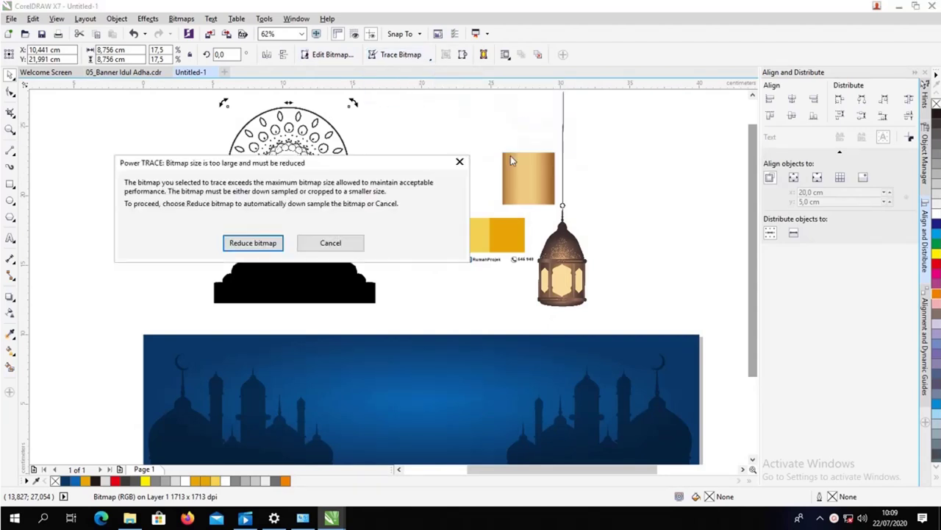
pyautogui.click(277, 242)
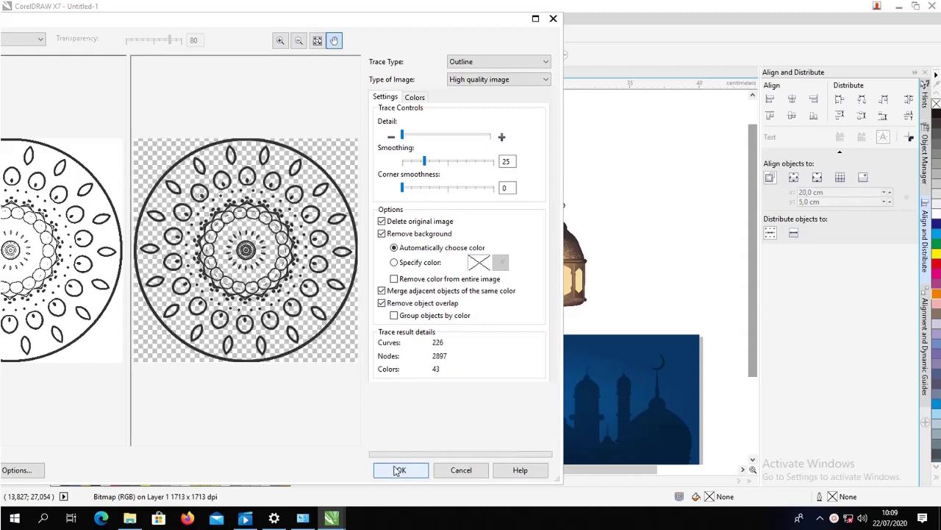
pyautogui.click(398, 470)
pyautogui.click(302, 234)
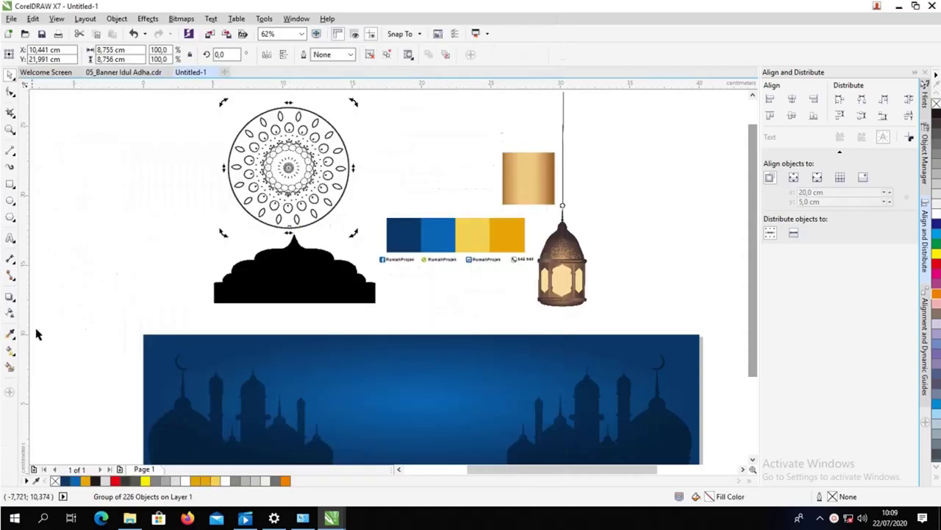
# - Copy the gold gradient fill from the swatch onto the mandala's line shapes with the Attributes Eyedropper
pyautogui.click(10, 334)
pyautogui.click(39, 349)
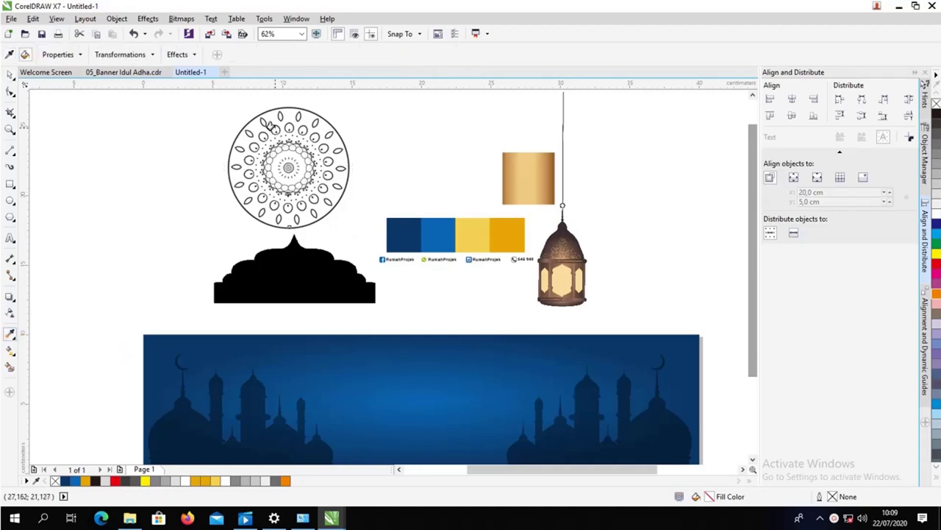
pyautogui.hscroll(-2, 269, 125)
pyautogui.scroll(4, 306, 128)
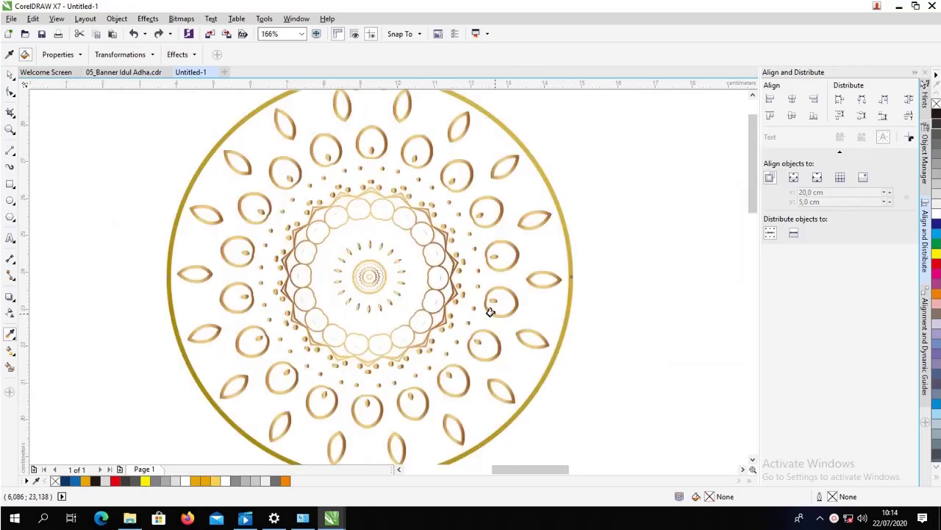
# - Fill the mandala's backing circle with the dark blue C99 M87 Y42 K5
pyautogui.click(937, 226)
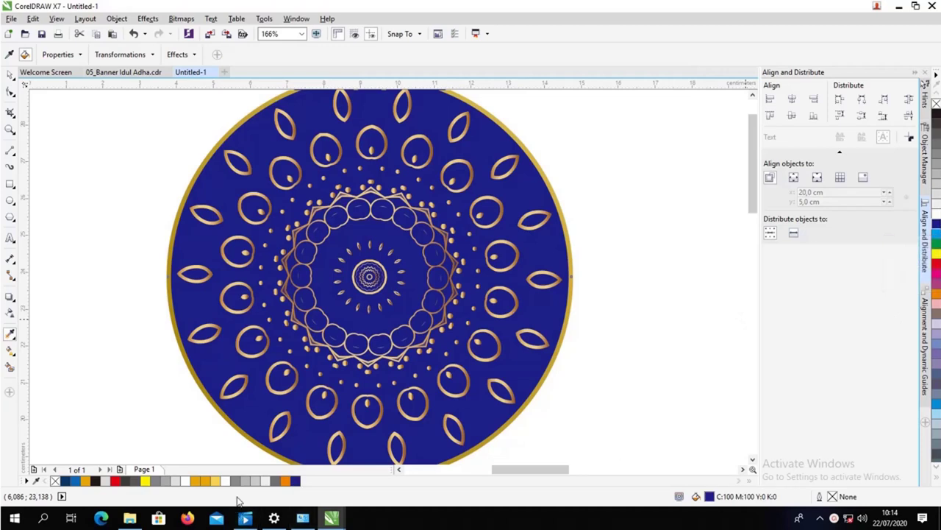
pyautogui.click(66, 481)
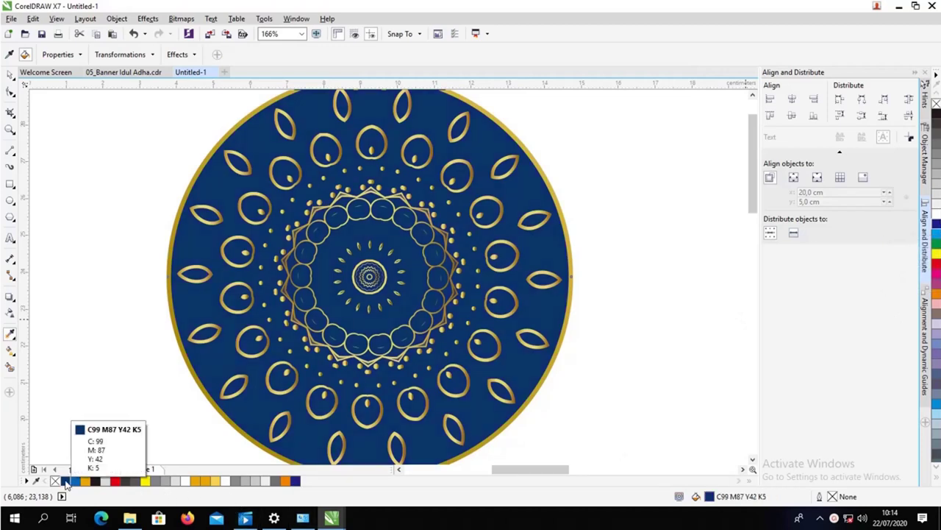
pyautogui.click(11, 75)
# - Group all the pieces of the mandala, including its dark blue backing circle
pyautogui.scroll(-4, 119, 183)
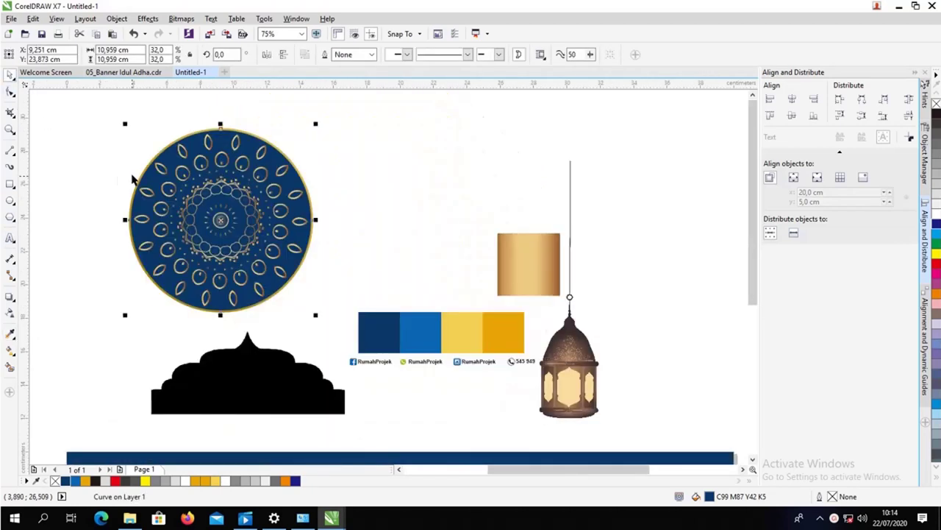
pyautogui.moveTo(95, 106); pyautogui.dragTo(375, 346)
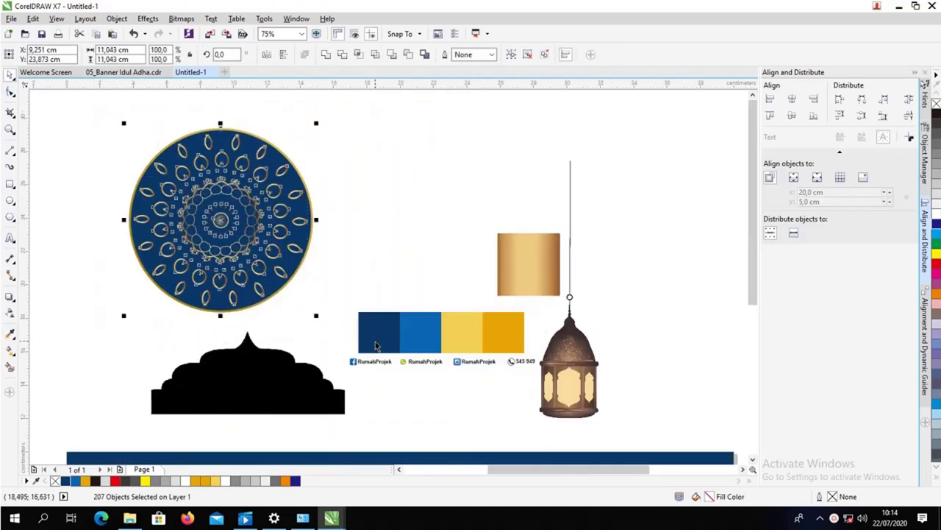
pyautogui.hotkey('ctrl', 'g')
pyautogui.click(340, 262)
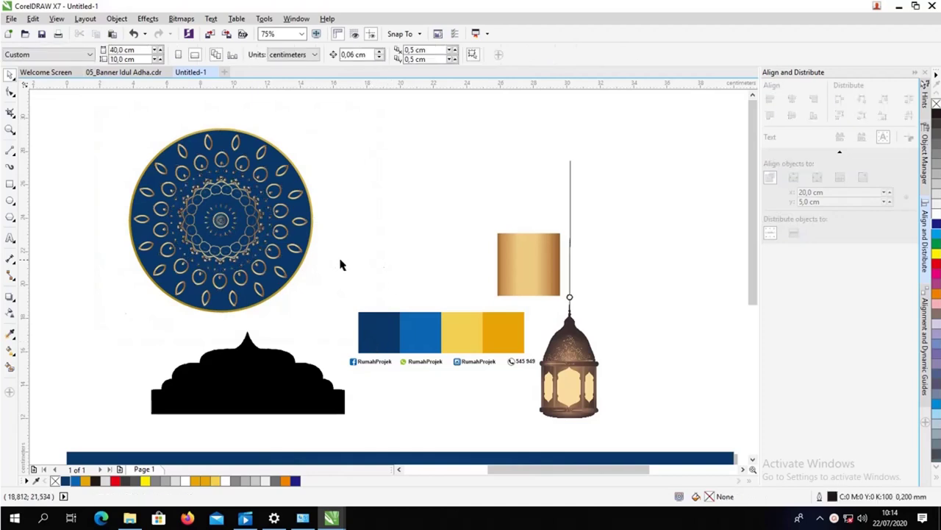
# - Move the mandala group onto the left end of the banner and enlarge it to about 12 cm in diameter
pyautogui.moveTo(251, 261); pyautogui.dragTo(288, 380)
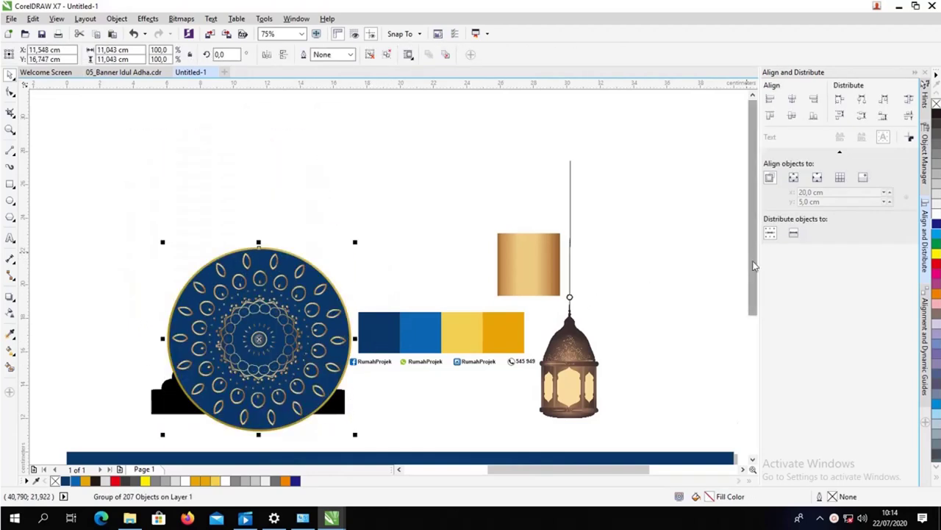
pyautogui.moveTo(752, 261); pyautogui.dragTo(753, 336)
pyautogui.moveTo(353, 185); pyautogui.dragTo(157, 388)
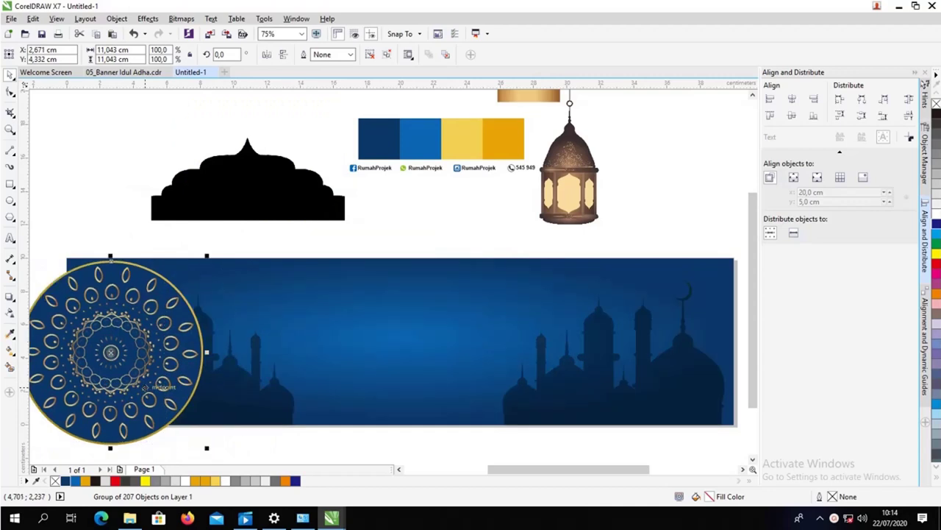
pyautogui.moveTo(205, 256); pyautogui.dragTo(217, 250)
pyautogui.moveTo(163, 315); pyautogui.dragTo(167, 327)
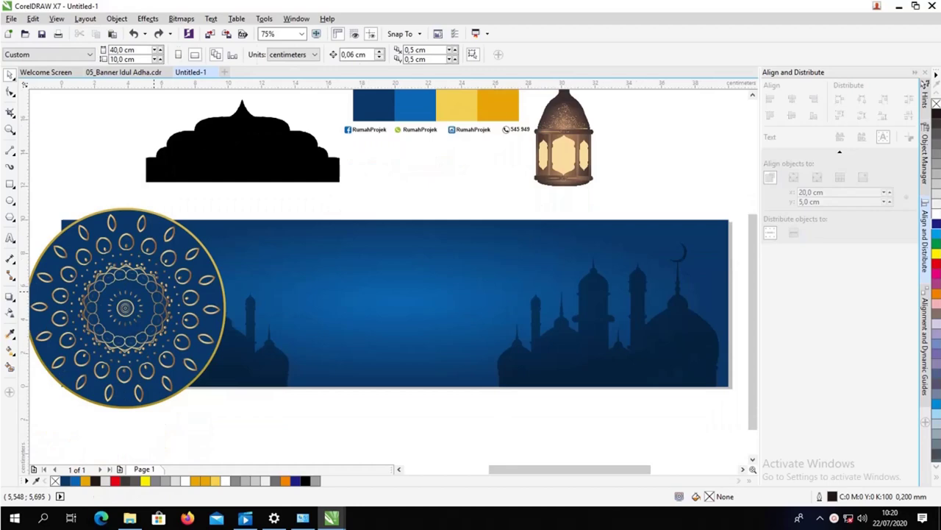
pyautogui.moveTo(159, 287); pyautogui.dragTo(189, 289)
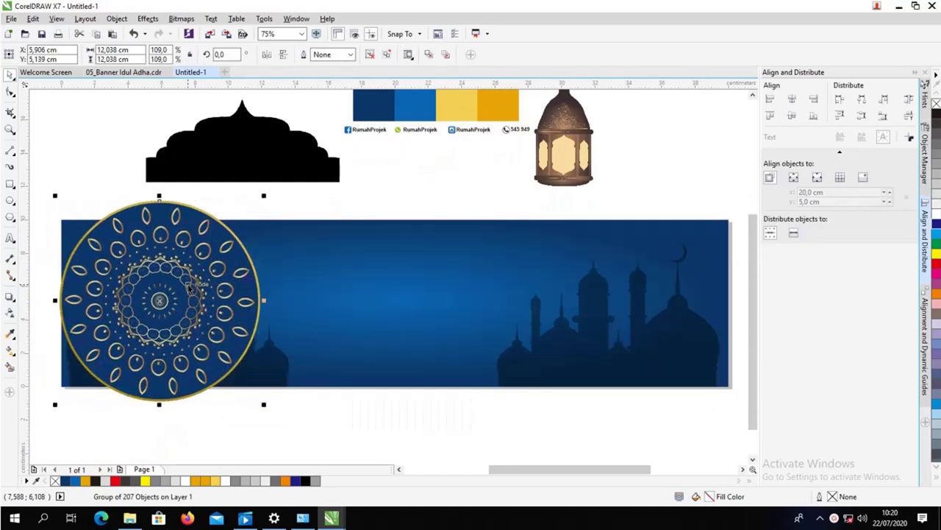
# - Draw a circle about 12.5 cm in diameter and center it horizontally and vertically on the mandala
pyautogui.click(11, 200)
pyautogui.moveTo(107, 194); pyautogui.dragTo(283, 400)
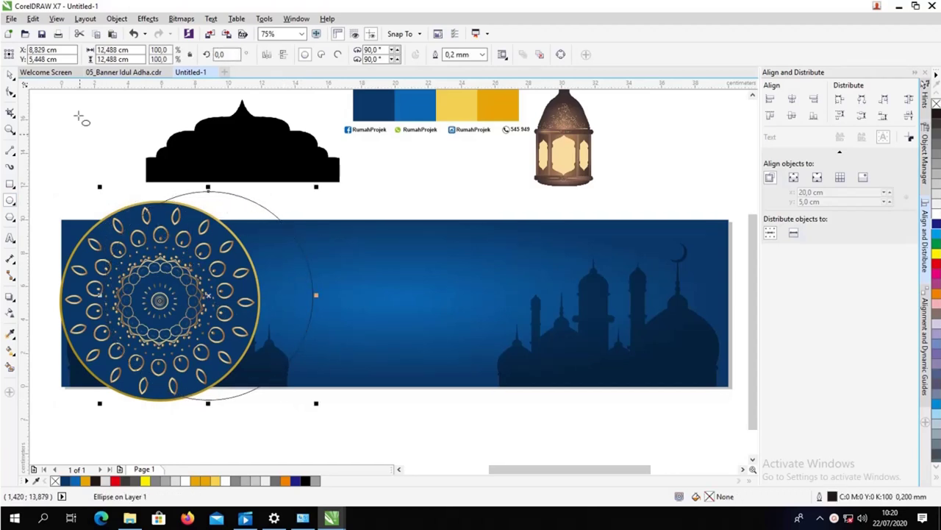
pyautogui.moveTo(235, 196); pyautogui.dragTo(405, 222)
pyautogui.keyDown('shift'); pyautogui.click(197, 276); pyautogui.keyUp('shift')
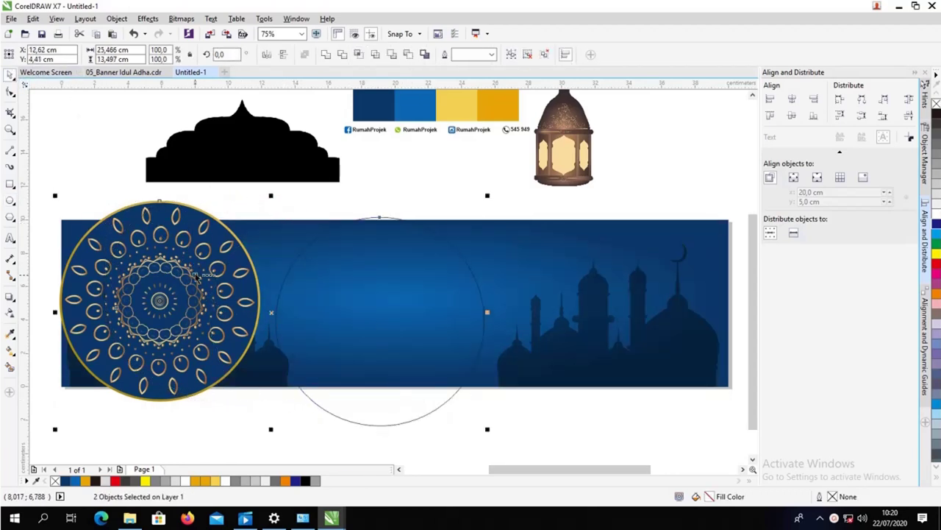
pyautogui.click(792, 117)
pyautogui.click(792, 99)
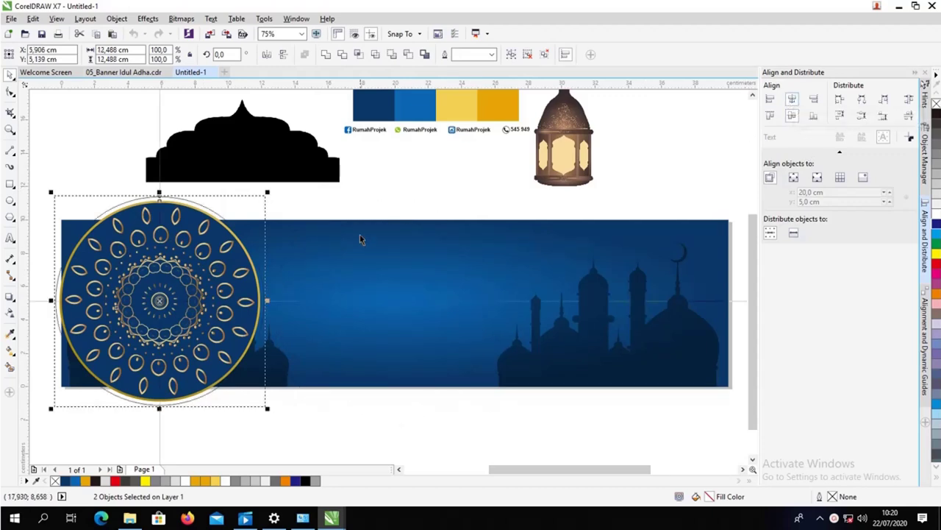
# - Fill the new circle with dark blue C99 M87 Y42 K5, remove its outline and place it behind the mandala
pyautogui.click(223, 198)
pyautogui.click(208, 213)
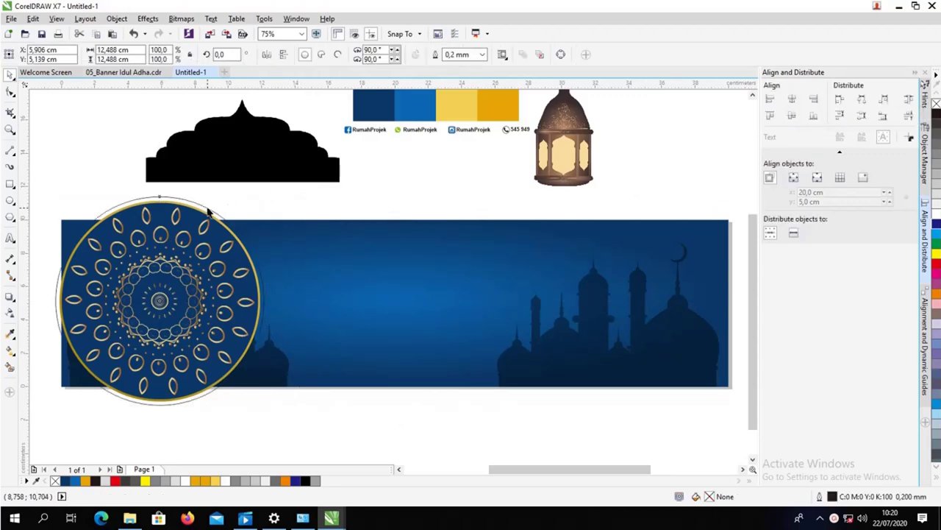
pyautogui.click(65, 480)
pyautogui.rightClick(55, 481)
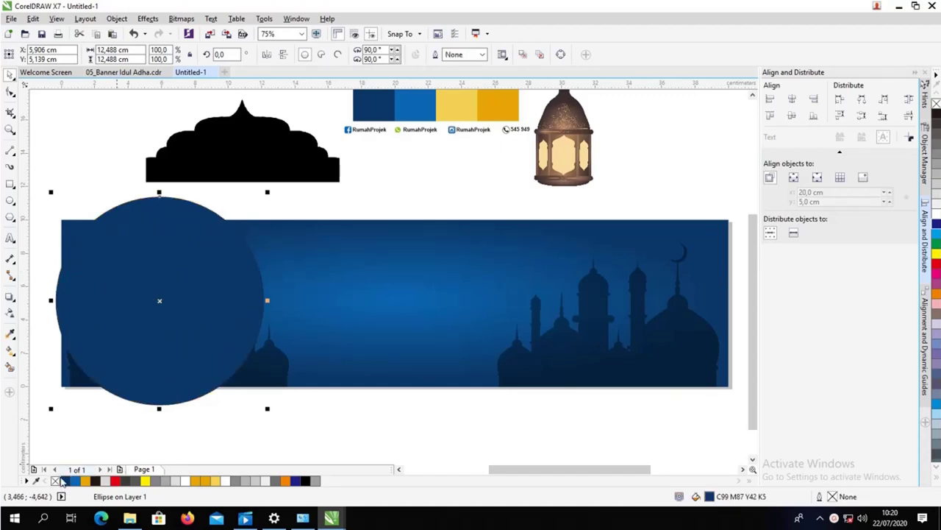
pyautogui.hotkey('ctrl', 'pagedown')
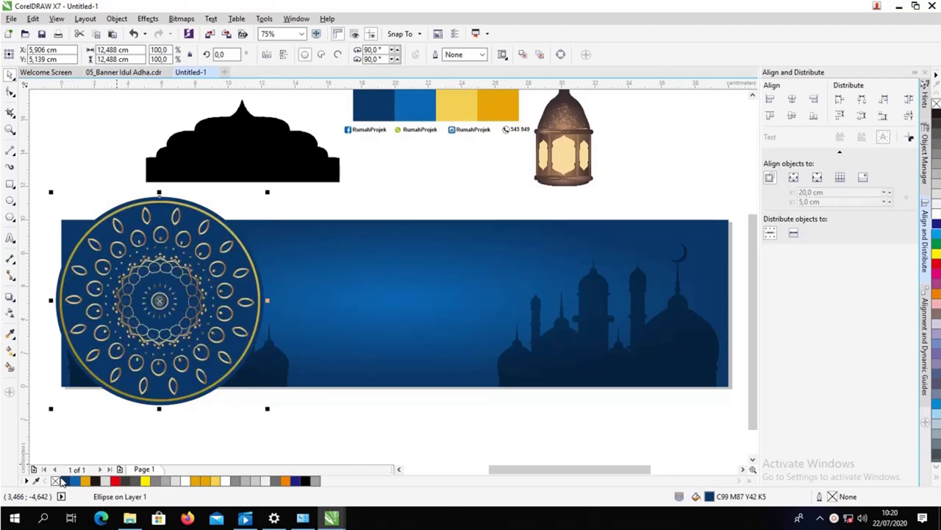
# - Give the circle behind the mandala an elliptical fountain transparency from its center in Multiply mode, with 73% transparency at the outer node
pyautogui.click(11, 314)
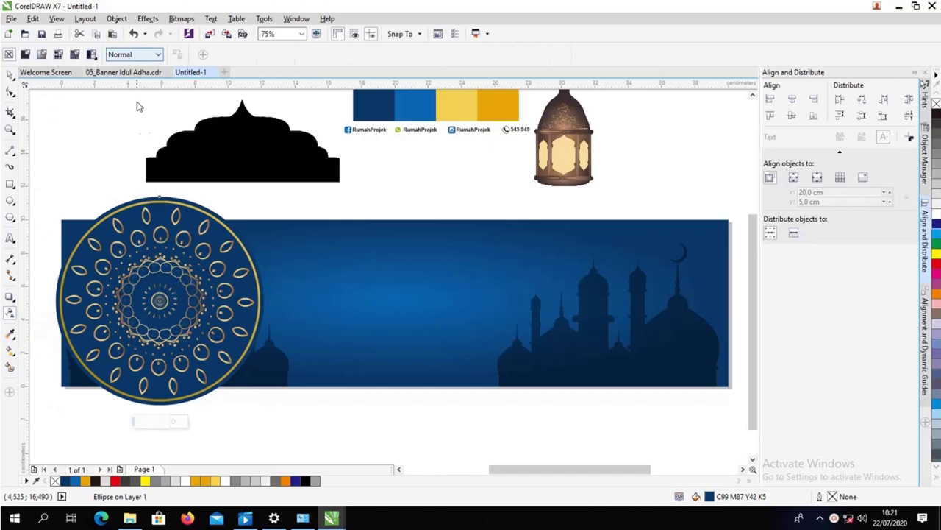
pyautogui.moveTo(158, 300); pyautogui.dragTo(275, 301)
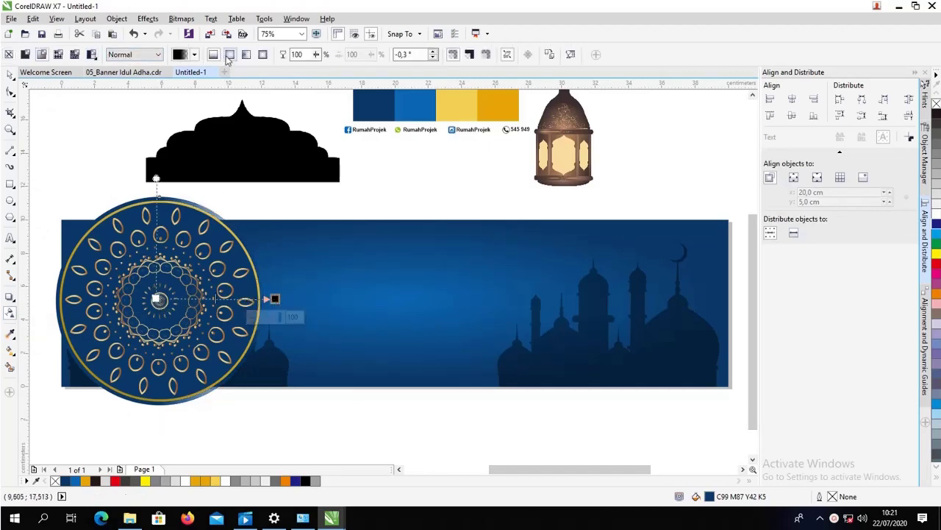
pyautogui.click(229, 54)
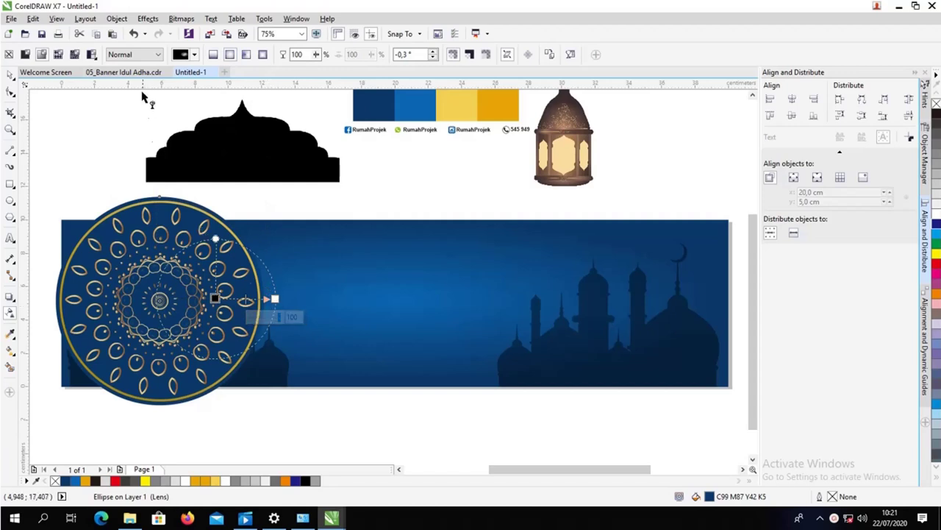
pyautogui.click(136, 55)
pyautogui.click(139, 115)
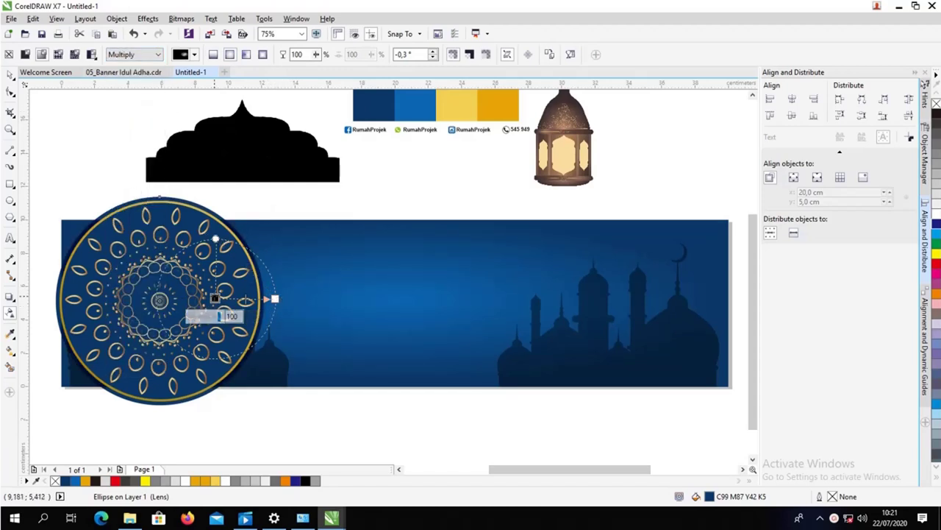
pyautogui.moveTo(214, 298); pyautogui.dragTo(161, 302)
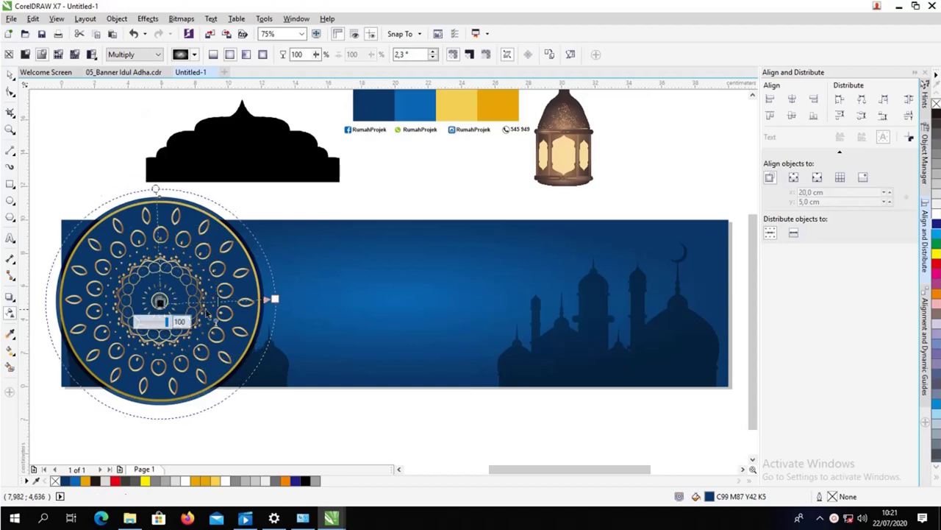
pyautogui.moveTo(274, 298); pyautogui.dragTo(273, 329)
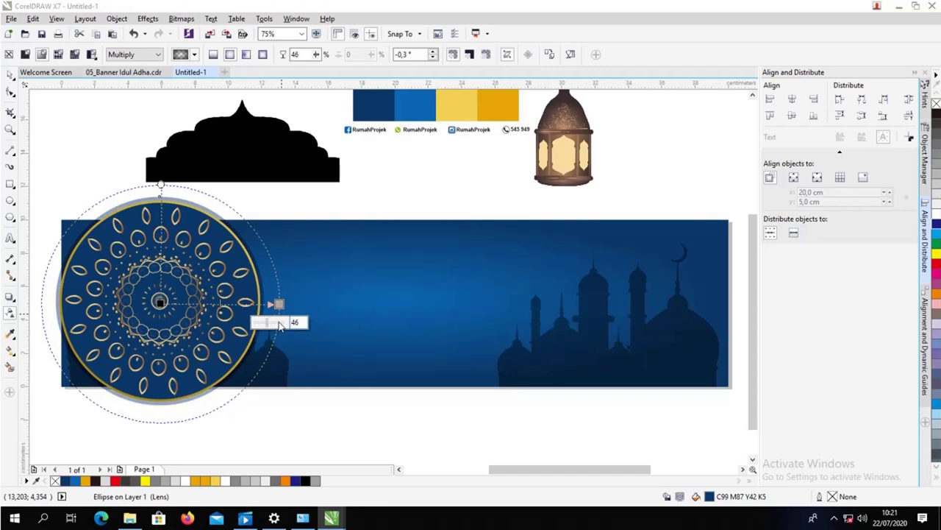
pyautogui.moveTo(274, 324); pyautogui.dragTo(278, 322)
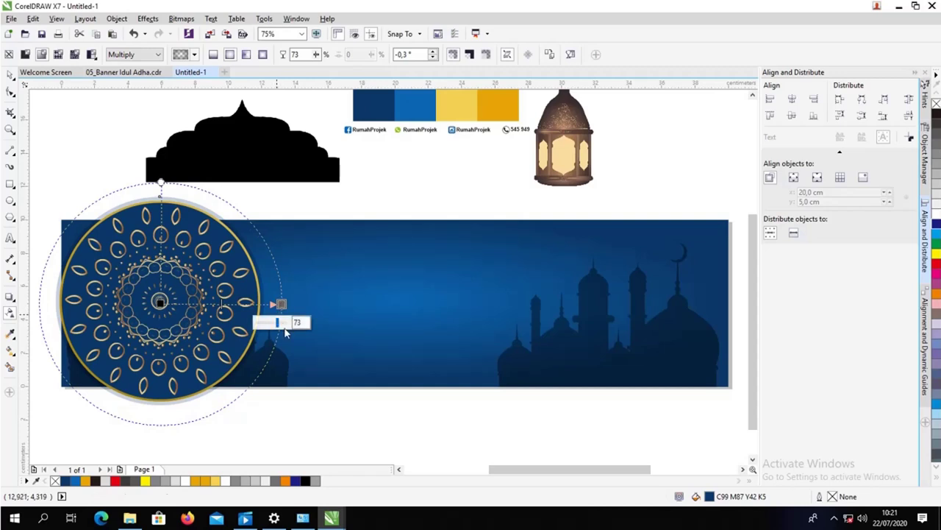
pyautogui.click(9, 75)
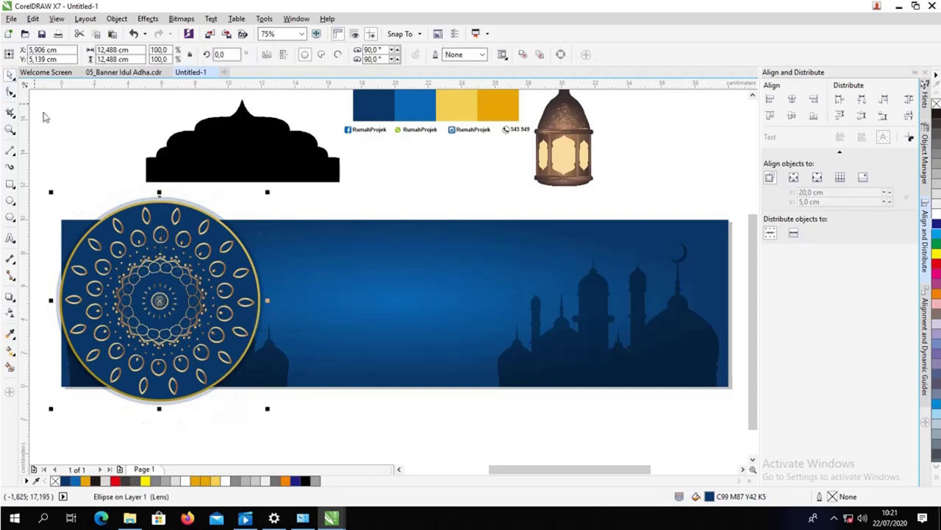
# - Group the mandala with the transparent shadow circle behind it
pyautogui.click(85, 151)
pyautogui.click(127, 213)
pyautogui.click(110, 177)
pyautogui.click(116, 213)
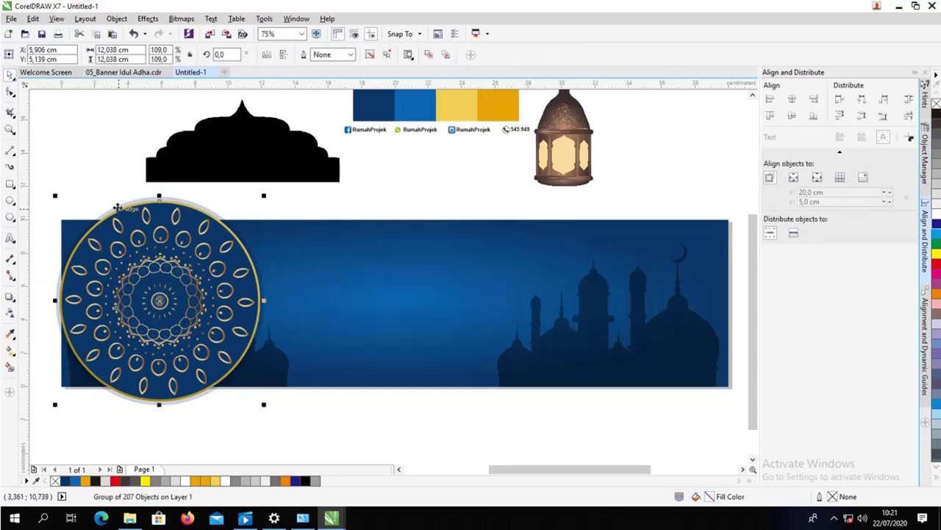
pyautogui.click(79, 169)
pyautogui.moveTo(58, 189); pyautogui.dragTo(299, 422)
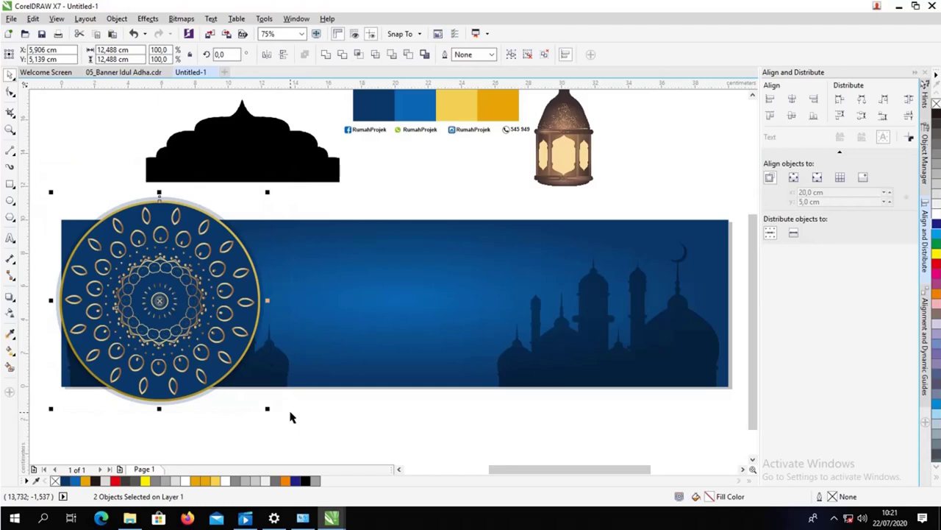
pyautogui.hotkey('ctrl', 'g')
pyautogui.click(435, 187)
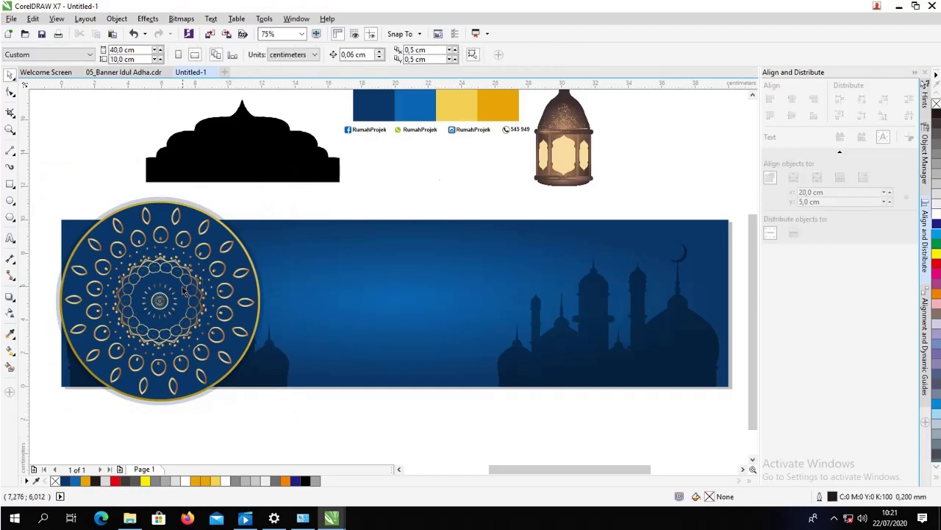
# - Position the mandala group partly beyond the banner's left edge and place a duplicate at the same height over the right edge
pyautogui.moveTo(189, 296); pyautogui.dragTo(688, 301)
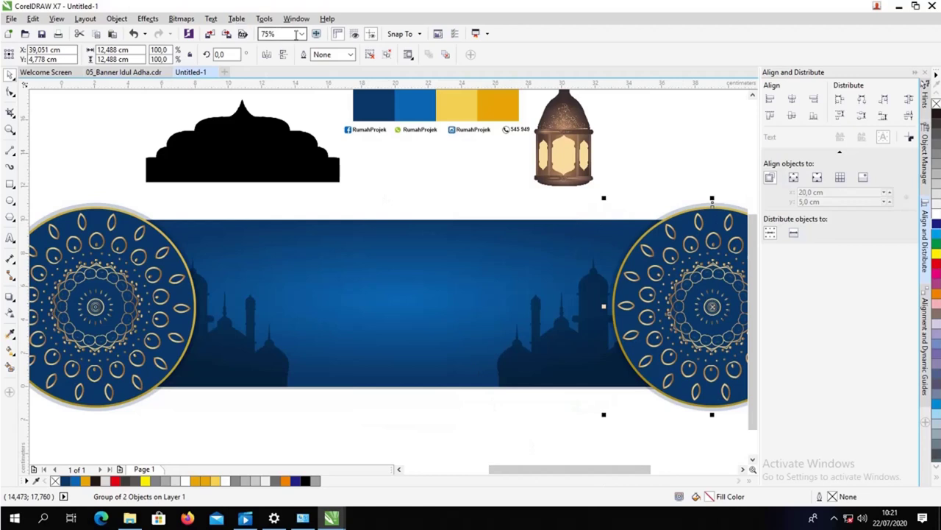
pyautogui.click(300, 34)
pyautogui.click(294, 63)
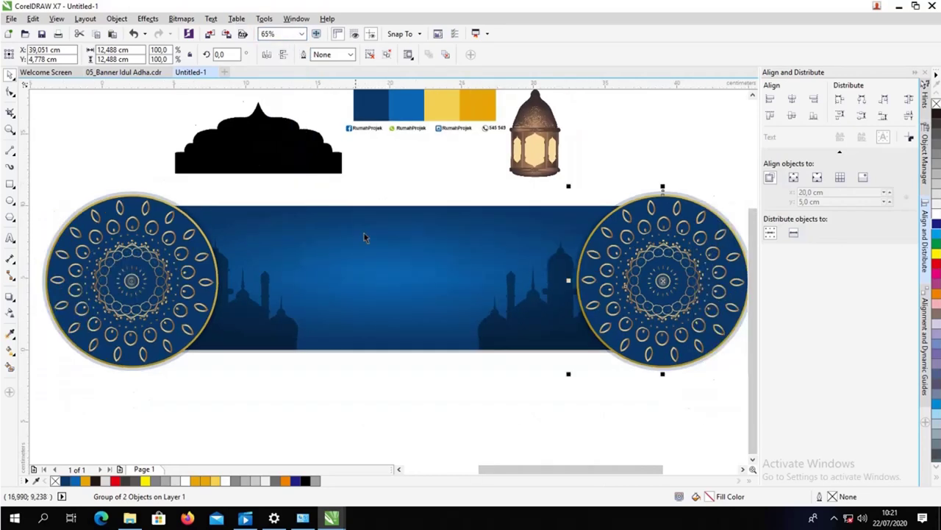
pyautogui.click(596, 395)
pyautogui.hotkey('ctrl', 'z')
pyautogui.moveTo(550, 140); pyautogui.dragTo(668, 381)
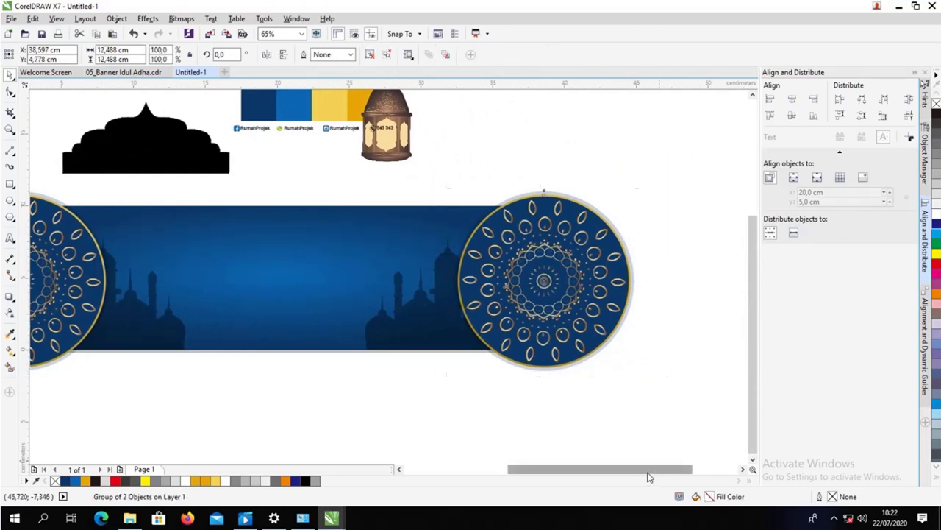
pyautogui.moveTo(647, 475)
pyautogui.mouseDown()
pyautogui.moveTo(614, 476)
pyautogui.moveTo(656, 475)
pyautogui.mouseUp()
pyautogui.click(642, 355)
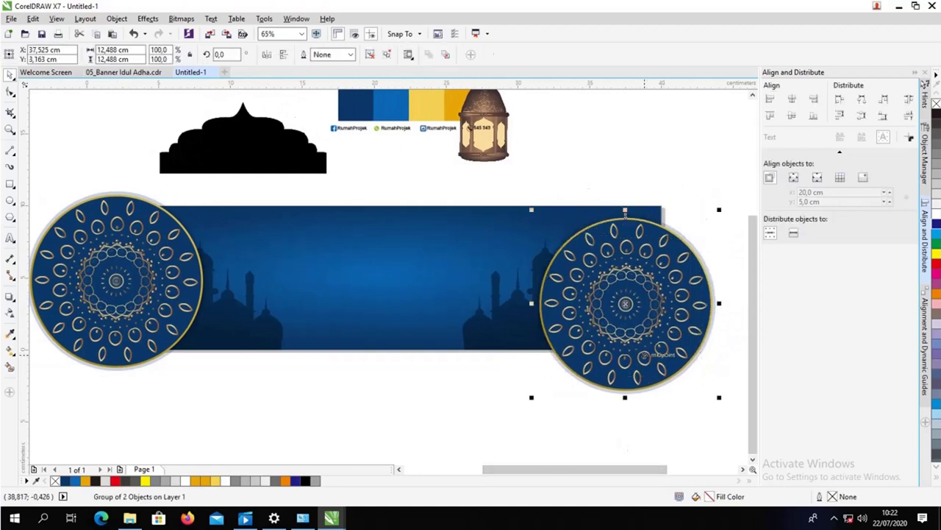
# - PowerClip both mandala groups inside the blue banner rectangle
pyautogui.keyDown('shift'); pyautogui.click(183, 309); pyautogui.keyUp('shift')
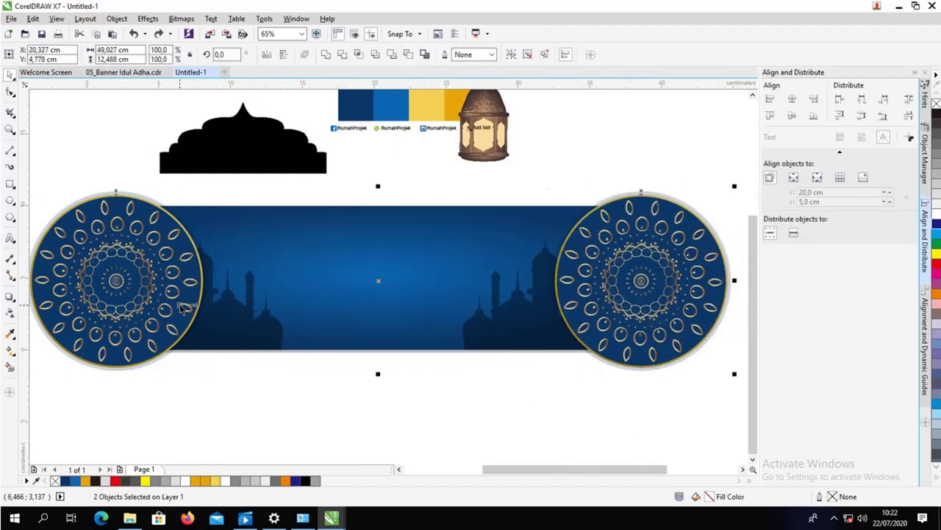
pyautogui.rightClick(181, 304)
pyautogui.click(242, 49)
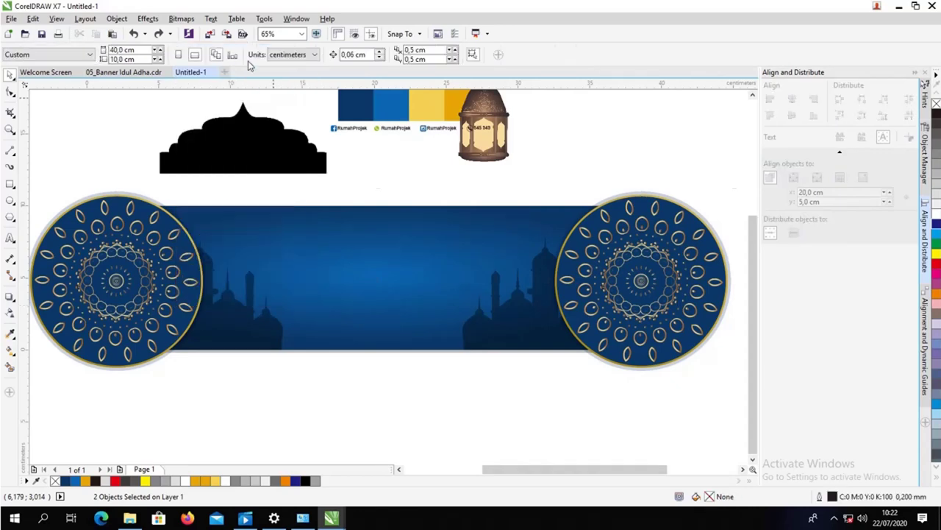
pyautogui.click(374, 242)
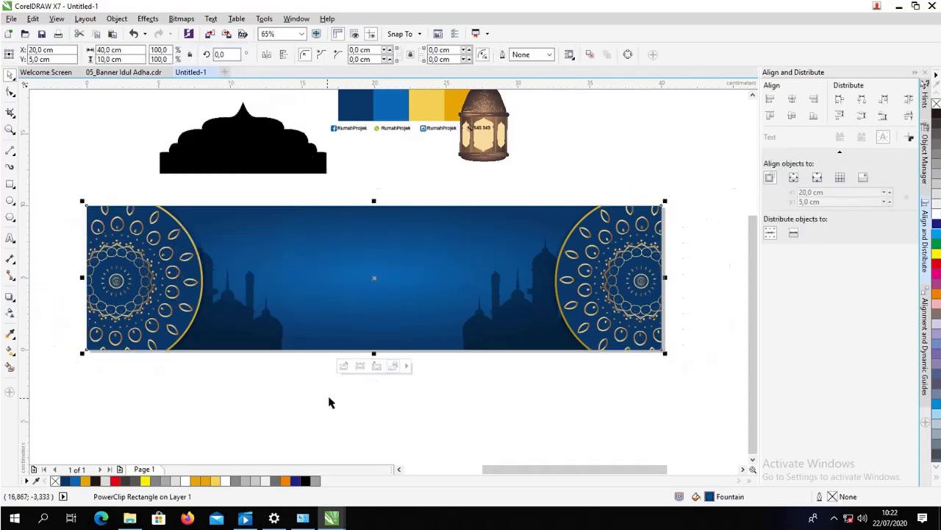
# - Quick-trace the black dome bitmap into a vector curve
pyautogui.click(284, 407)
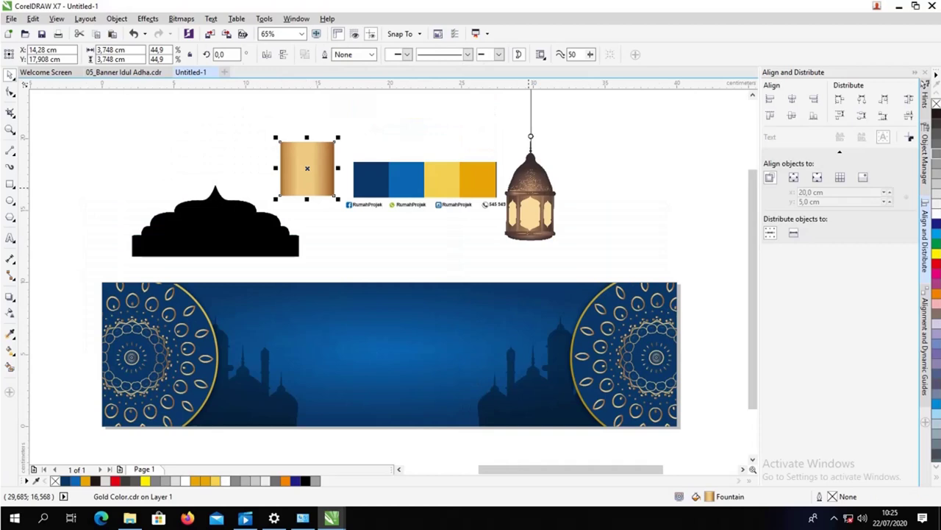
pyautogui.click(201, 313)
pyautogui.click(166, 196)
pyautogui.click(184, 221)
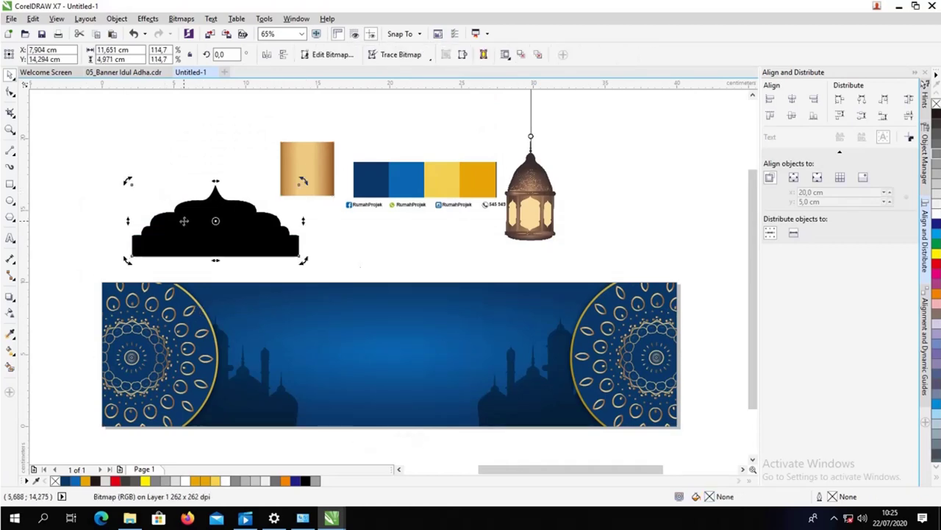
pyautogui.click(183, 236)
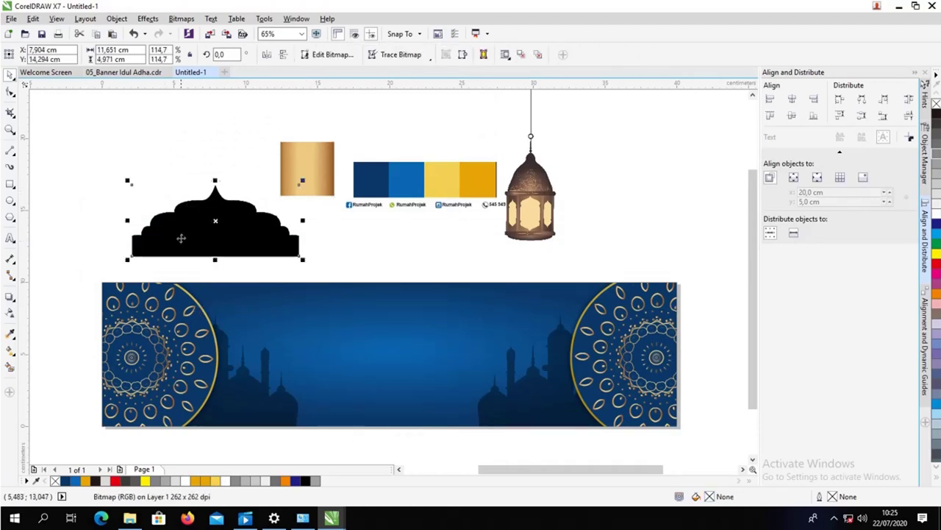
pyautogui.click(412, 58)
pyautogui.click(403, 69)
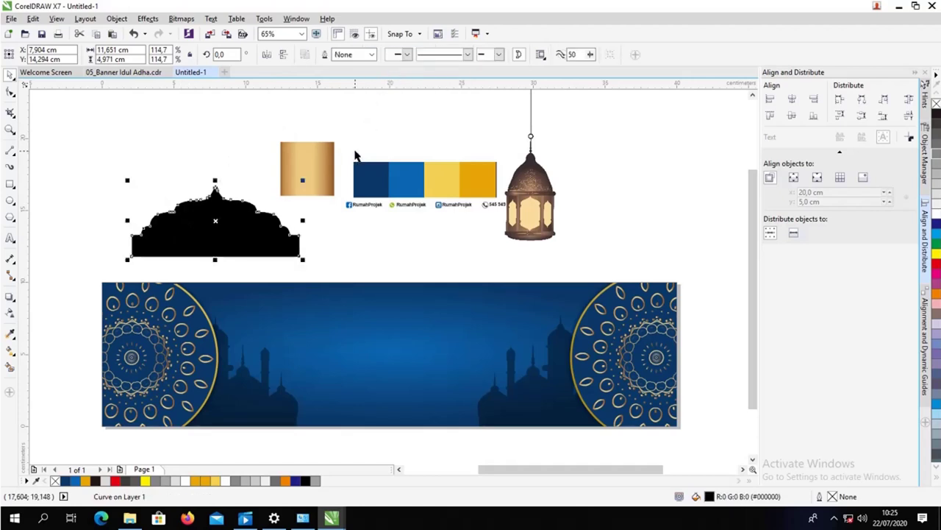
# - Move the traced dome curve off the original bitmap and delete the bitmap
pyautogui.moveTo(242, 233); pyautogui.dragTo(239, 154)
pyautogui.click(224, 210)
pyautogui.press('Delete')
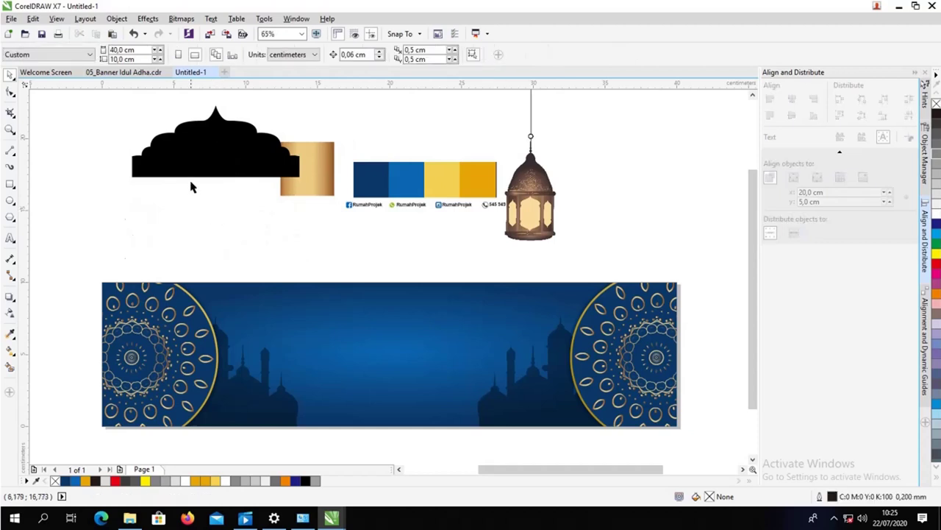
# - Duplicate the dome curve with a slight vertical offset, fill the upper copy with 40% black and place it behind the black dome
pyautogui.moveTo(191, 183)
pyautogui.mouseDown()
pyautogui.moveTo(148, 240)
pyautogui.moveTo(186, 224)
pyautogui.moveTo(170, 242)
pyautogui.moveTo(174, 234)
pyautogui.mouseUp()
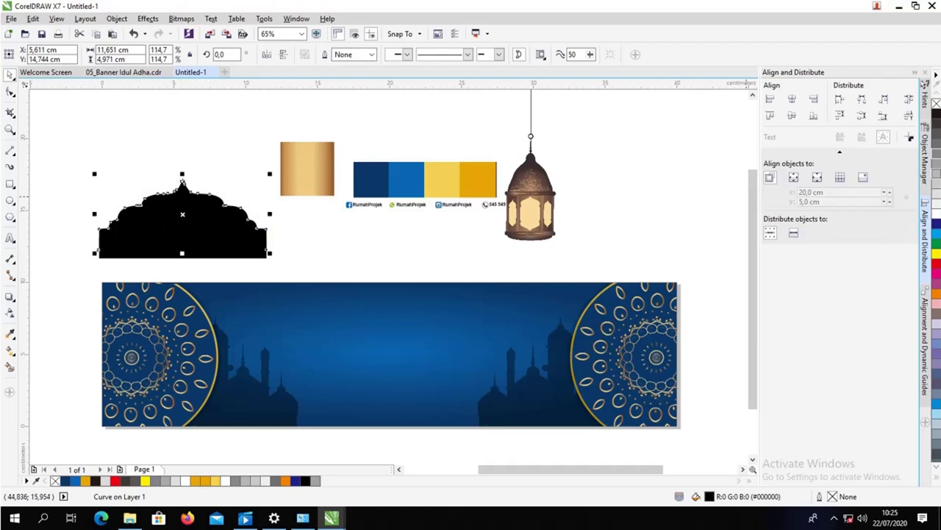
pyautogui.click(936, 182)
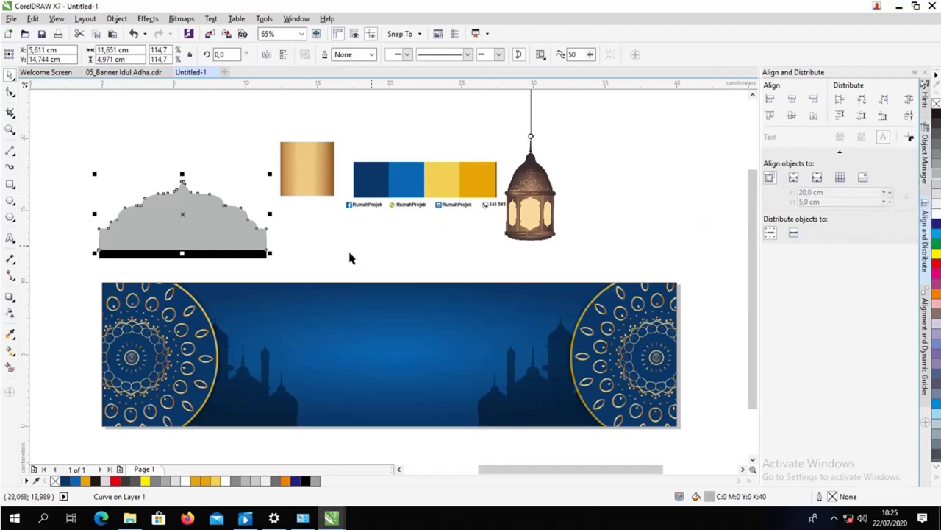
pyautogui.click(309, 255)
pyautogui.click(256, 246)
pyautogui.hotkey('ctrl', 'pagedown')
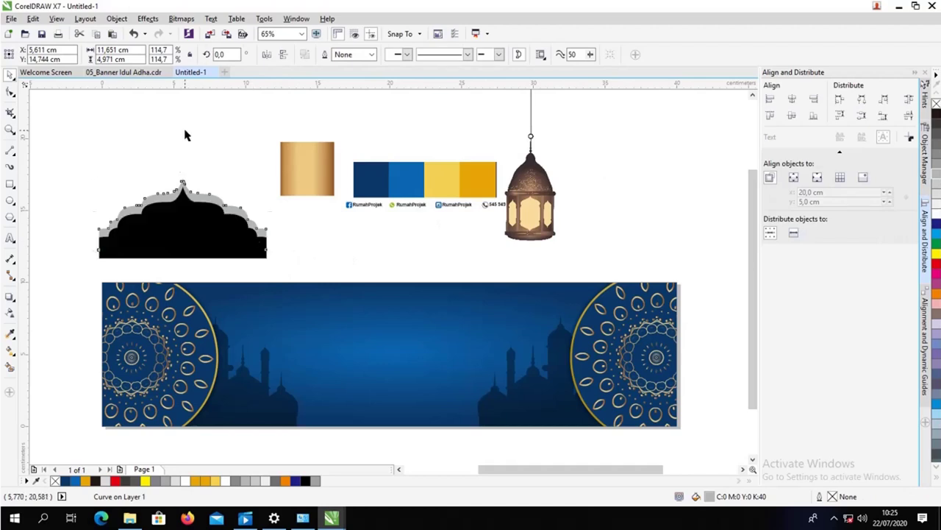
pyautogui.click(184, 135)
# - Trim the grey dome with the black dome enlarged to about 12.5 cm wide, and delete the black dome
pyautogui.scroll(3, 162, 175)
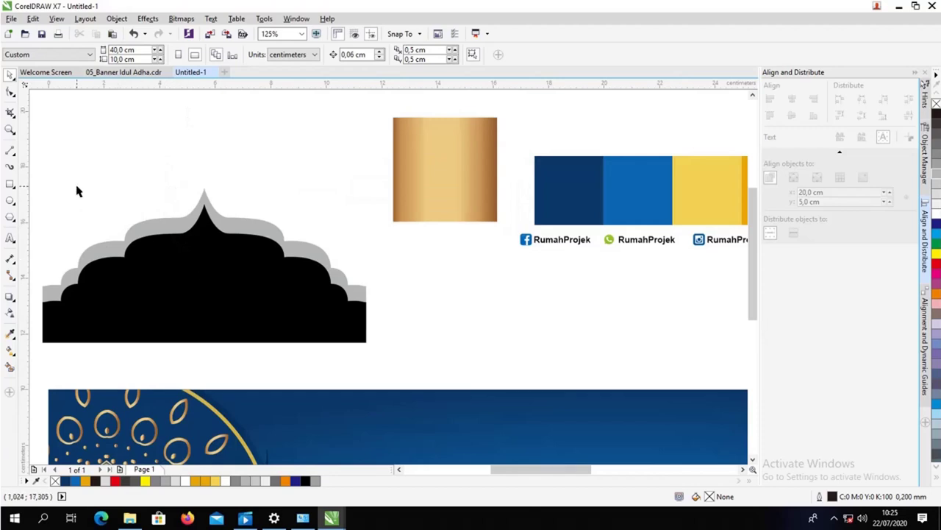
pyautogui.hscroll(-2, 80, 191)
pyautogui.click(392, 227)
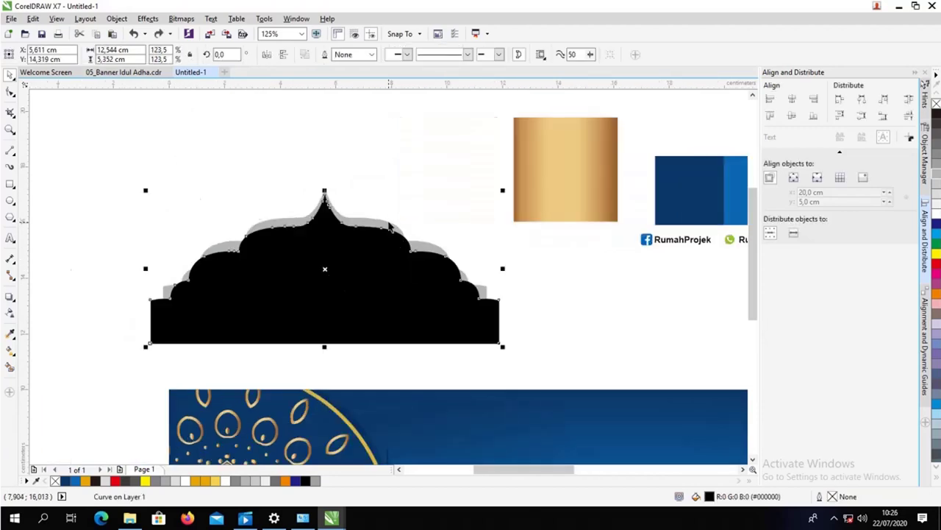
pyautogui.keyDown('shift'); pyautogui.click(388, 228); pyautogui.keyUp('shift')
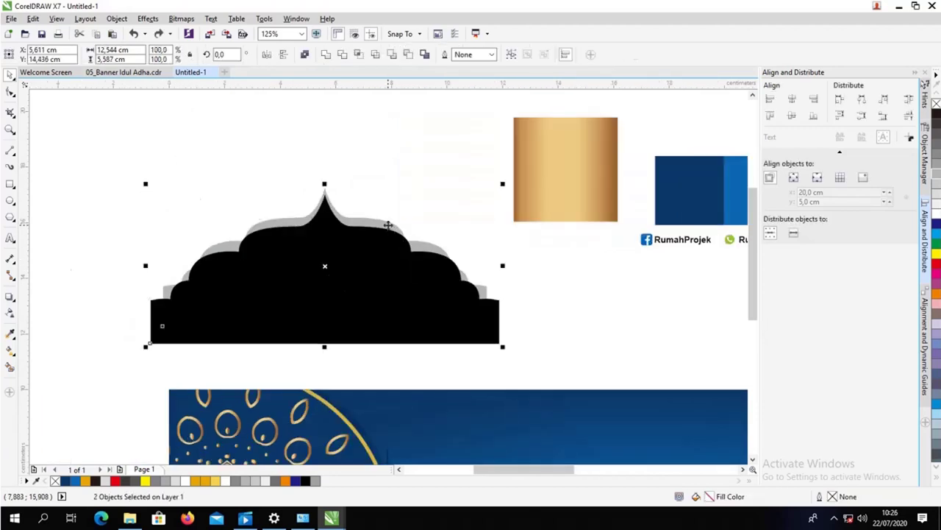
pyautogui.click(343, 57)
pyautogui.moveTo(341, 290); pyautogui.dragTo(355, 326)
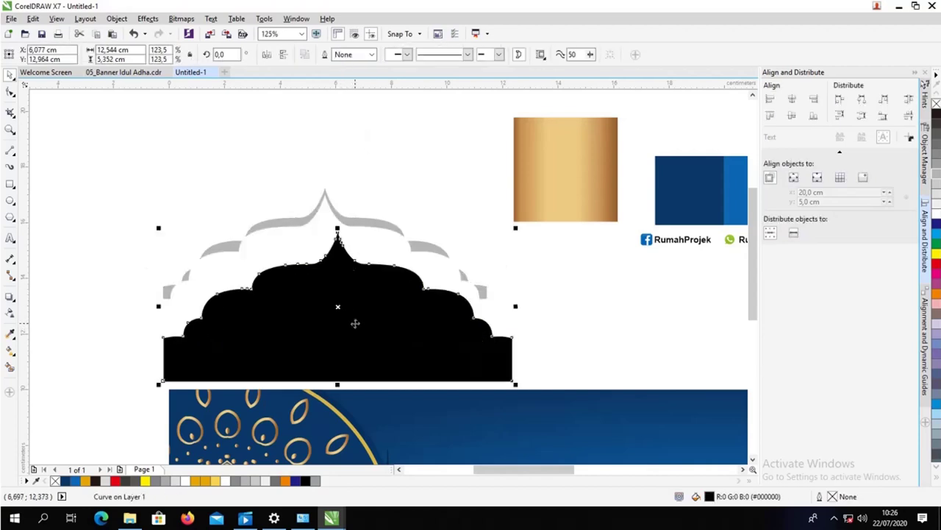
pyautogui.press('Delete')
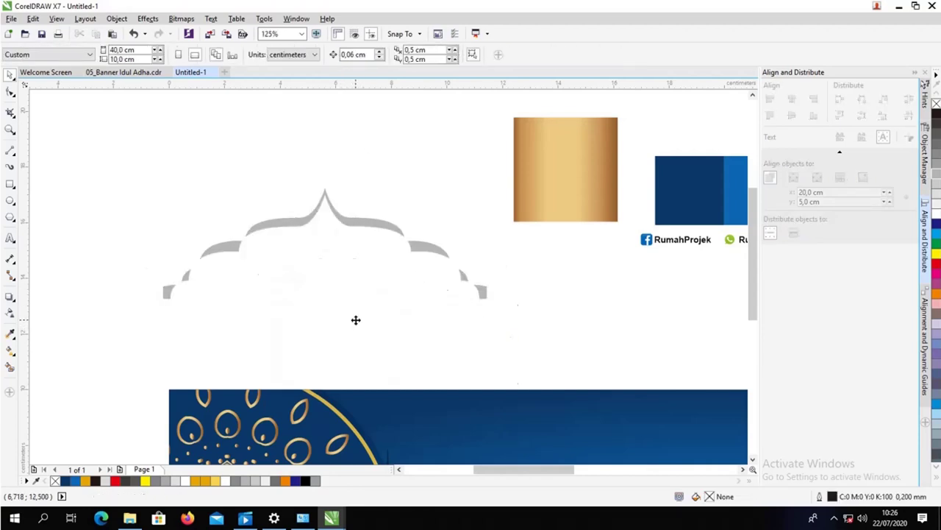
# - Draw a rectangle about 13.6 × 3.6 cm over the grey side fragments, with its upper edge just below the peaked center piece
pyautogui.click(10, 184)
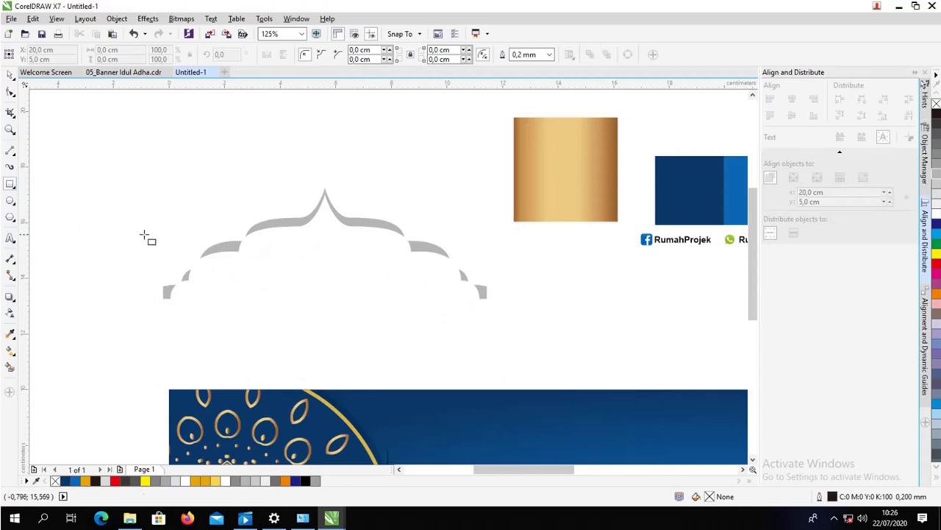
pyautogui.moveTo(137, 236)
pyautogui.mouseDown()
pyautogui.moveTo(500, 313)
pyautogui.moveTo(518, 336)
pyautogui.mouseUp()
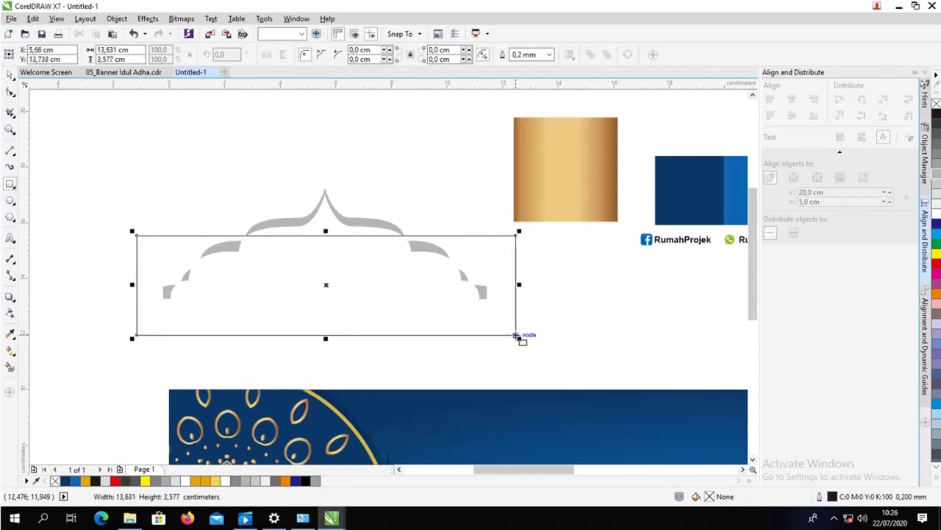
pyautogui.press('Down')
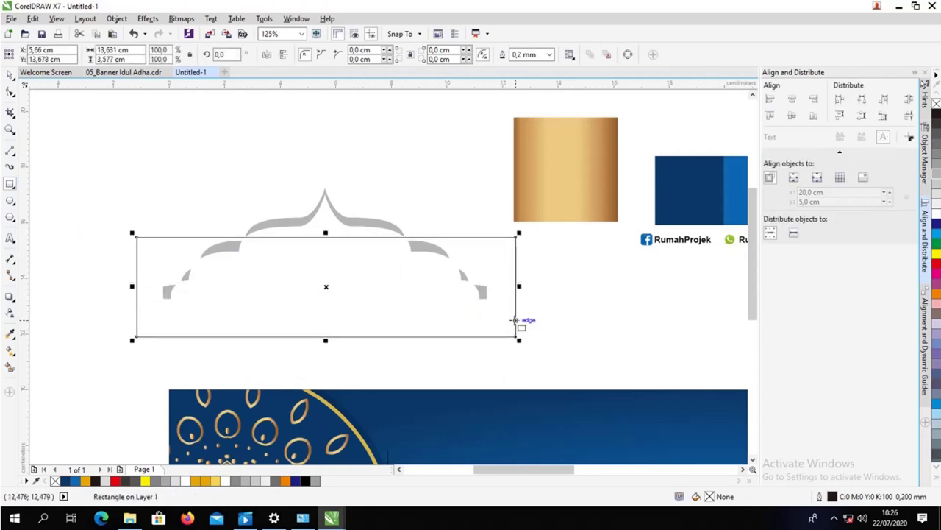
pyautogui.press('Down')
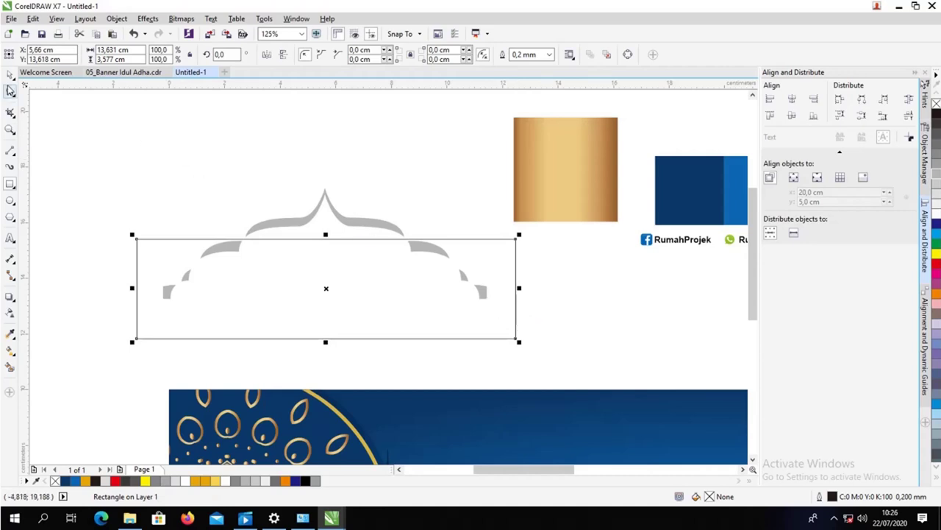
# - Trim away the grey side fragments with the rectangle and delete the rectangle
pyautogui.click(10, 76)
pyautogui.keyDown('shift'); pyautogui.click(333, 215); pyautogui.keyUp('shift')
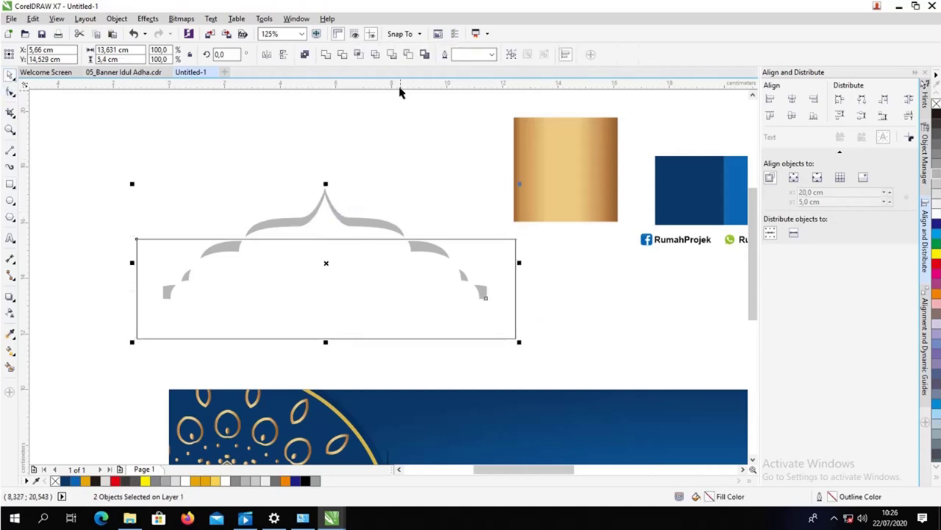
pyautogui.click(342, 56)
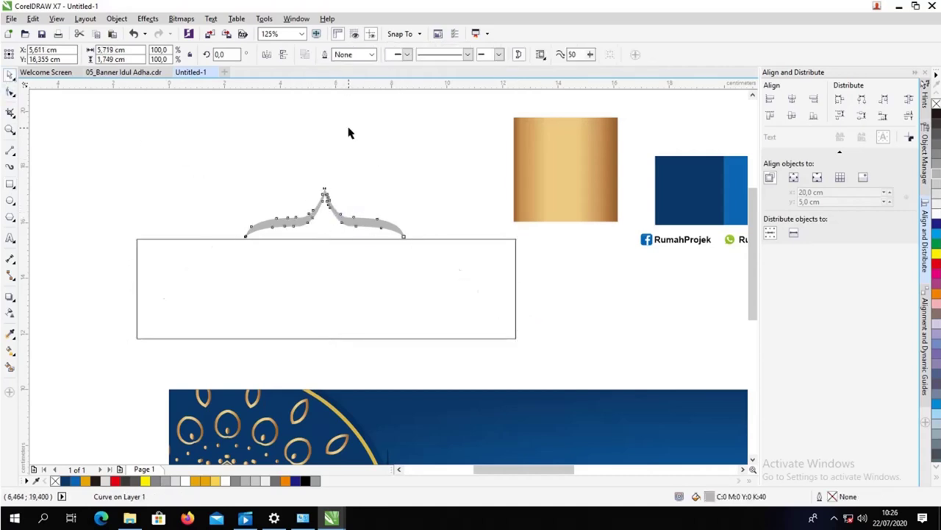
pyautogui.click(349, 133)
pyautogui.click(364, 240)
pyautogui.press('Delete')
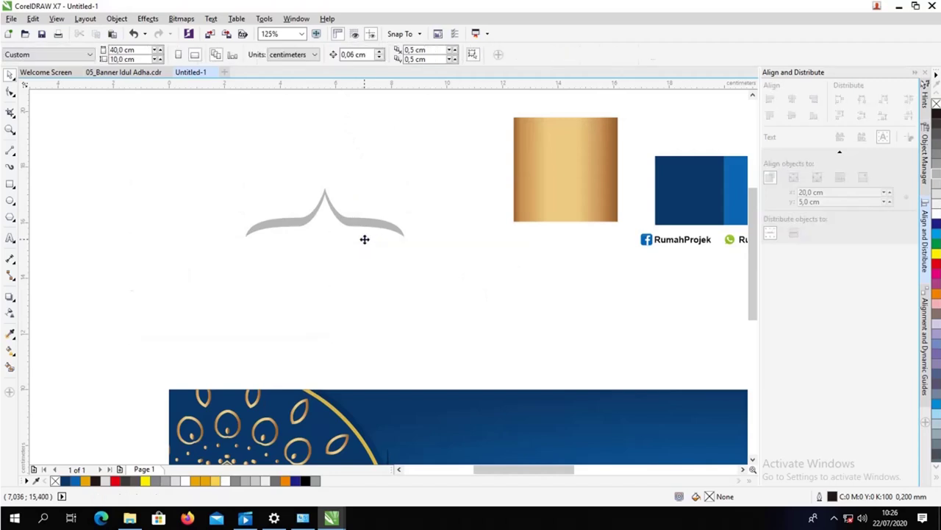
# - Move the peaked bracket ornament onto the banner, near the middle of its upper edge
pyautogui.moveTo(365, 224); pyautogui.dragTo(655, 437)
pyautogui.click(302, 34)
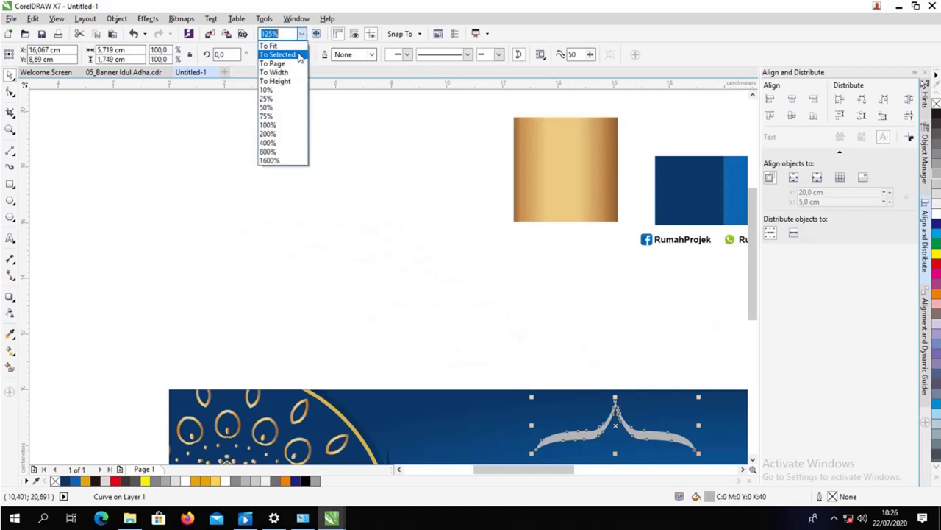
pyautogui.click(290, 59)
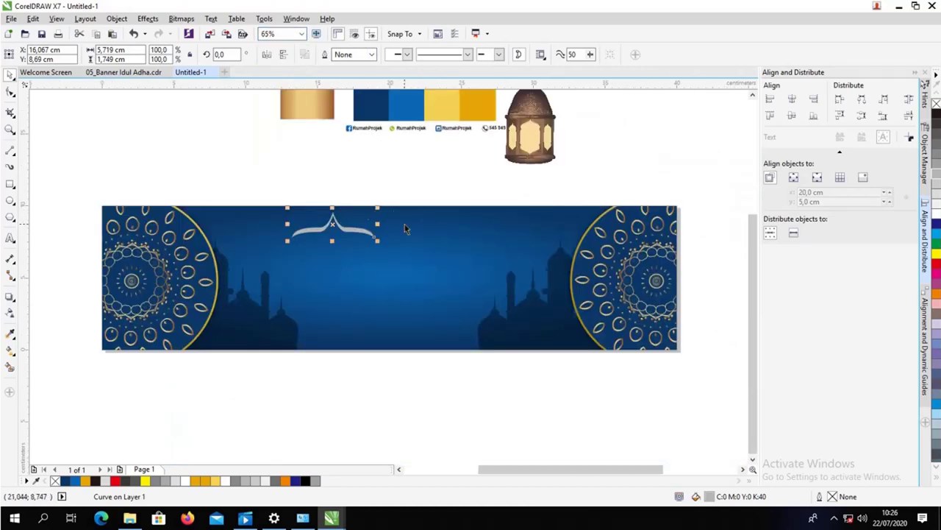
pyautogui.moveTo(353, 229); pyautogui.dragTo(419, 231)
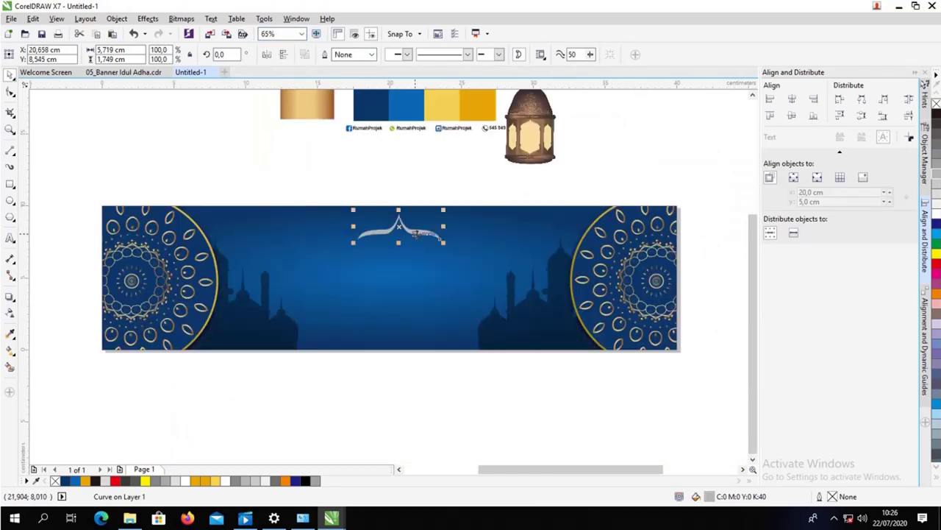
# - Fill the bracket ornament with 20% black and stretch it horizontally about its center to about 7.7 cm wide
pyautogui.click(937, 206)
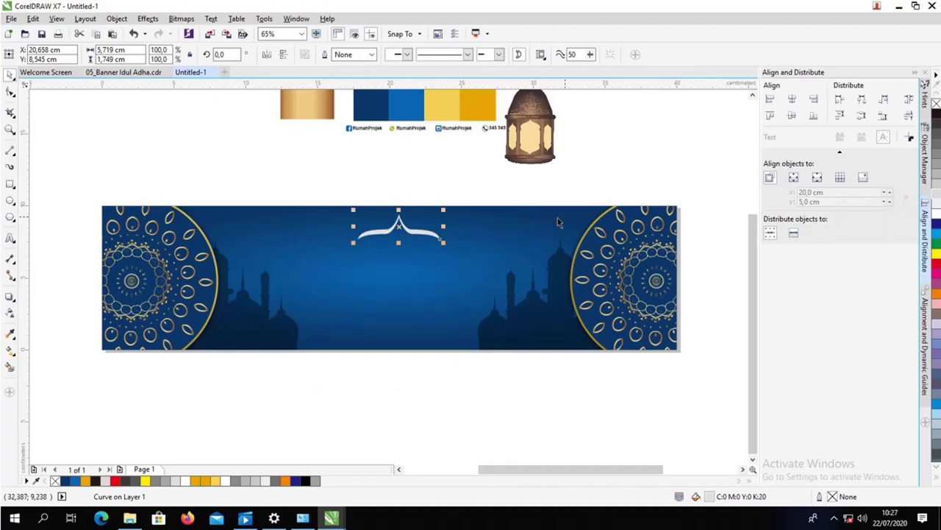
pyautogui.moveTo(444, 227); pyautogui.dragTo(457, 226)
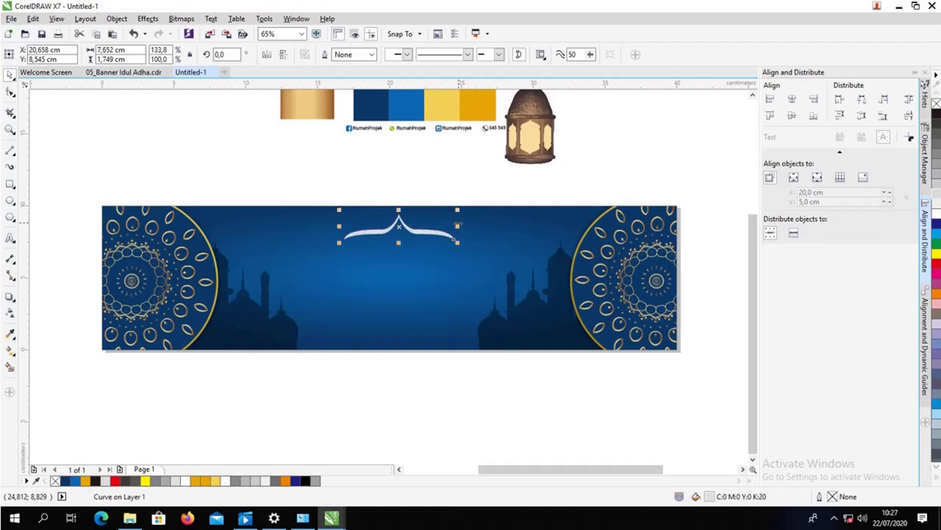
pyautogui.click(450, 177)
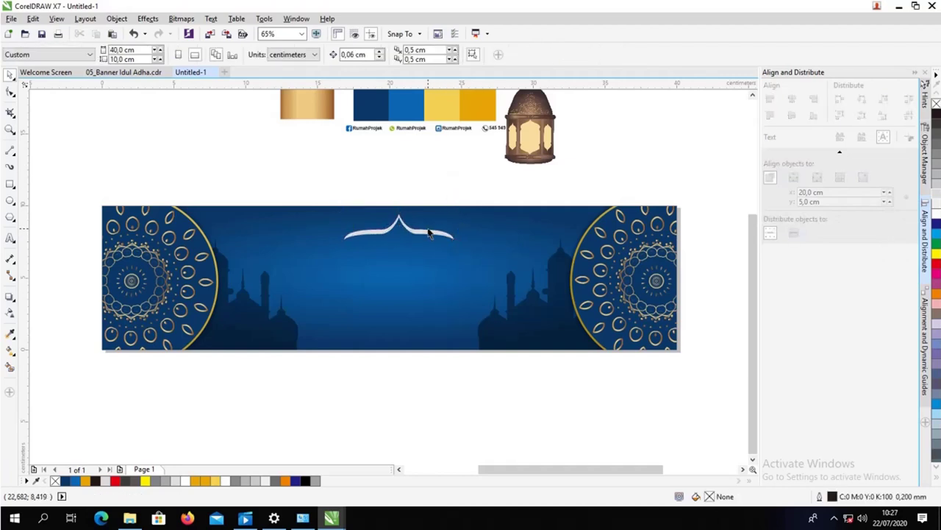
# - Lower the bracket ornament slightly on the banner and change its fill to white
pyautogui.click(427, 236)
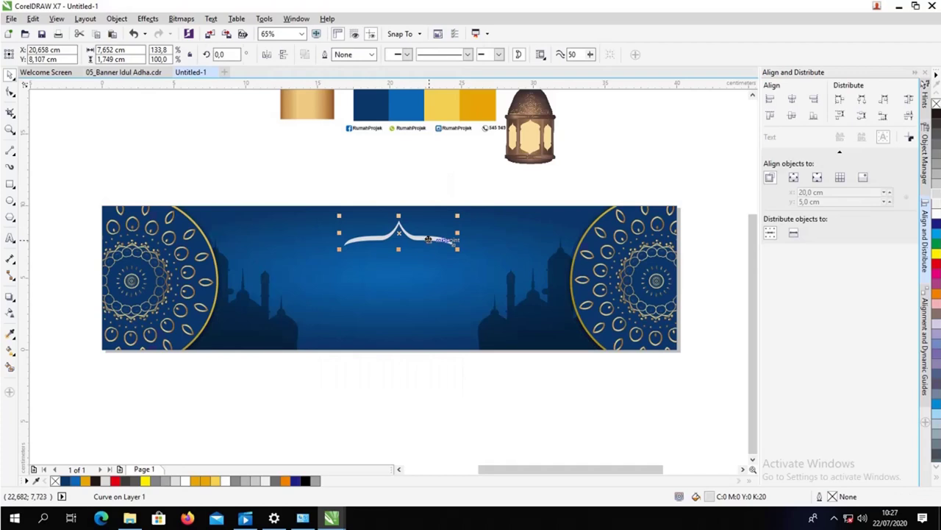
pyautogui.press('z')
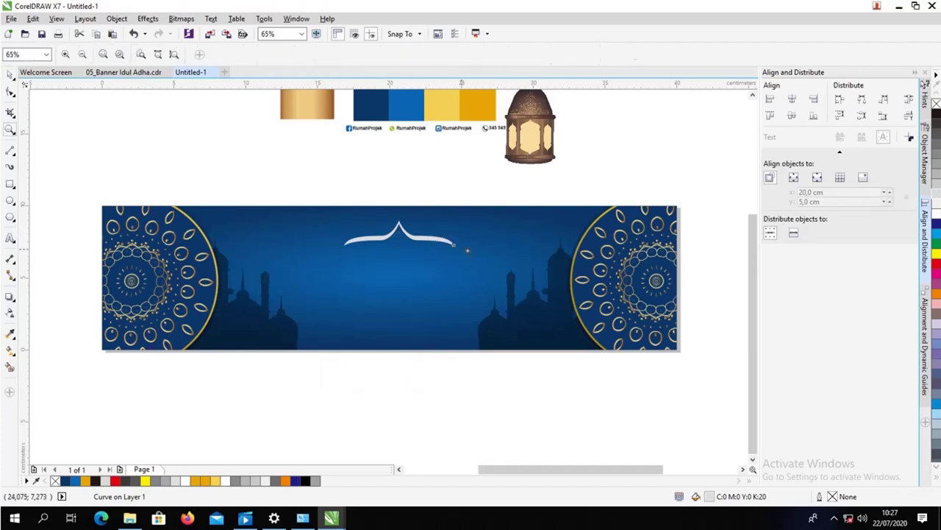
pyautogui.press('space')
pyautogui.click(447, 401)
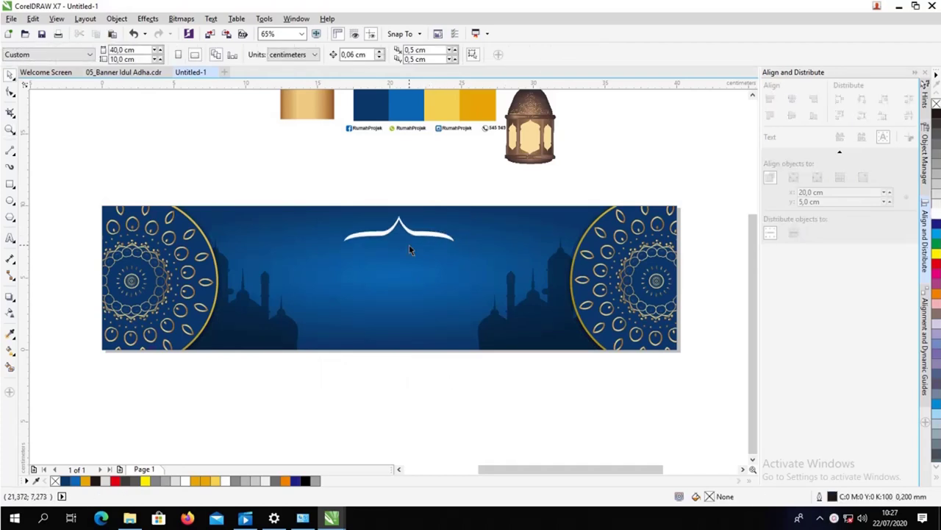
# - Duplicate the white bracket straight down to the lower part of the banner and mirror the copy vertically
pyautogui.click(419, 234)
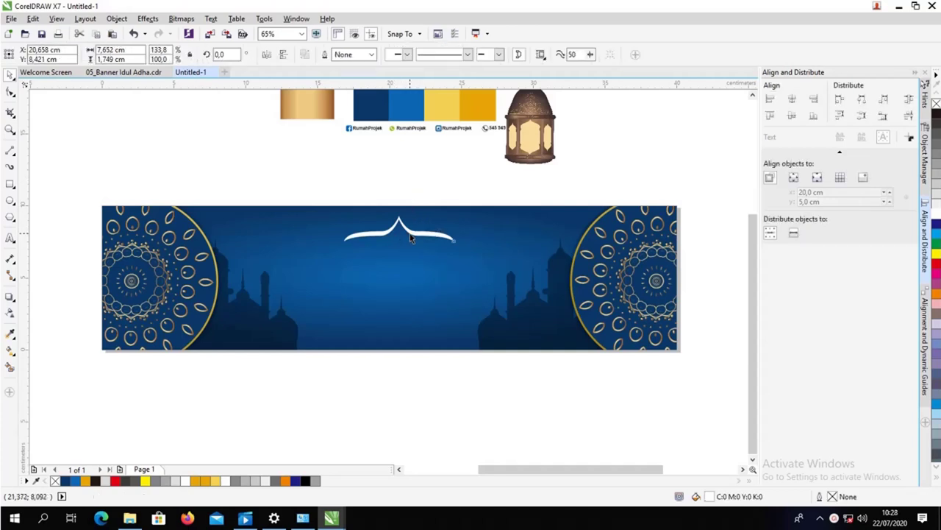
pyautogui.moveTo(415, 232); pyautogui.dragTo(401, 314)
pyautogui.click(283, 54)
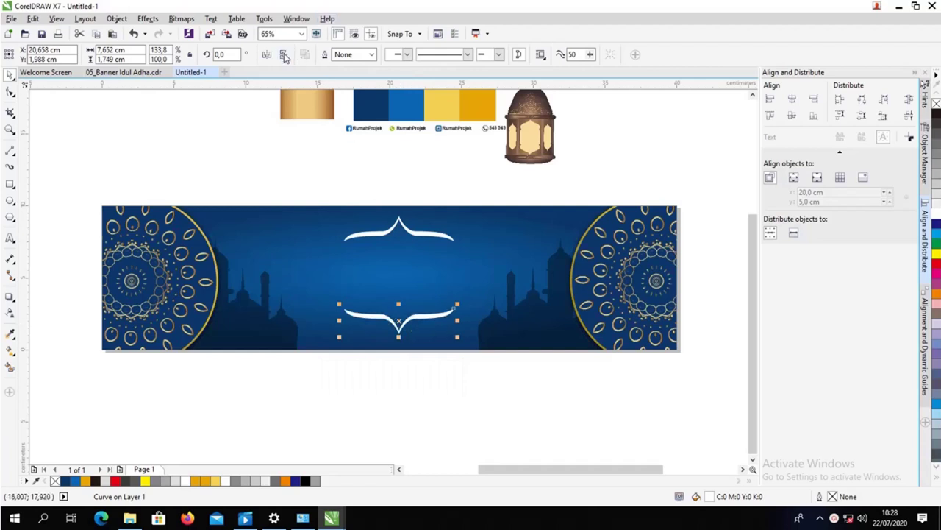
# - Center both white brackets horizontally on the banner background
pyautogui.keyDown('shift'); pyautogui.click(414, 235); pyautogui.keyUp('shift')
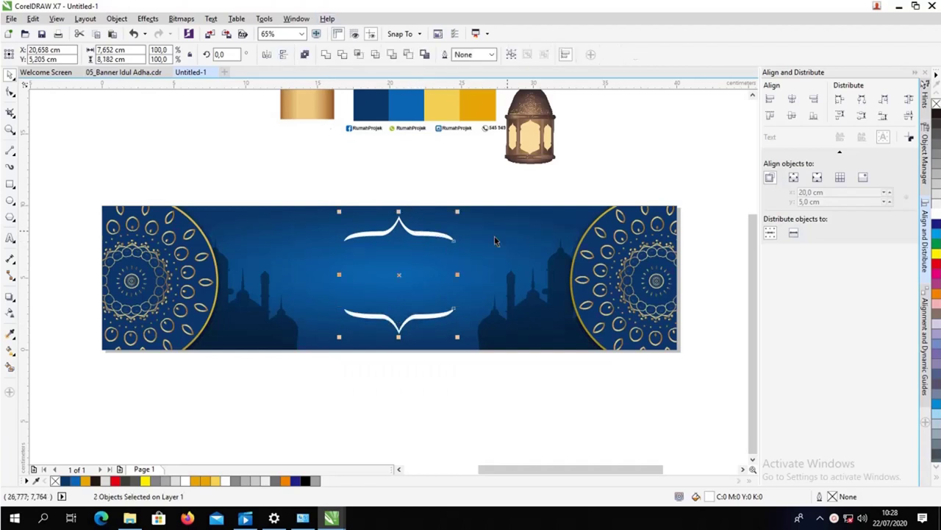
pyautogui.keyDown('shift'); pyautogui.click(521, 223); pyautogui.keyUp('shift')
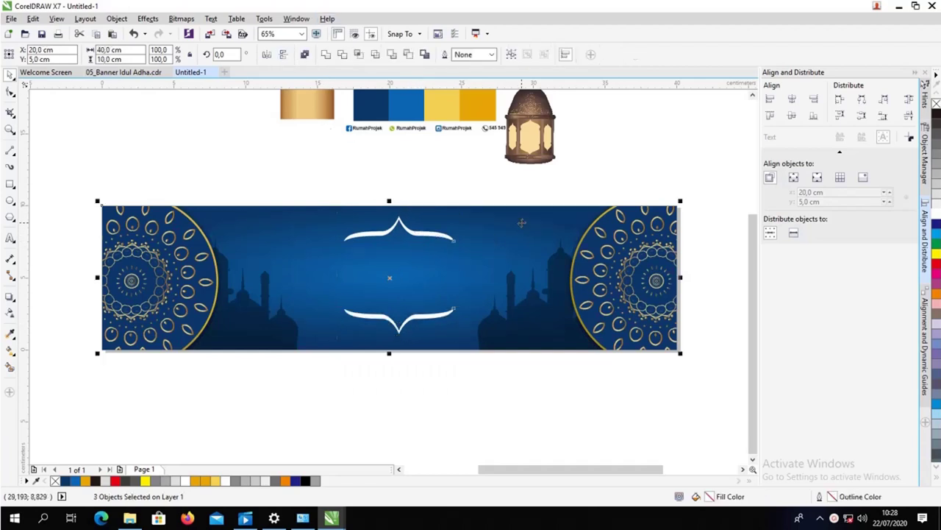
pyautogui.click(790, 101)
pyautogui.click(629, 157)
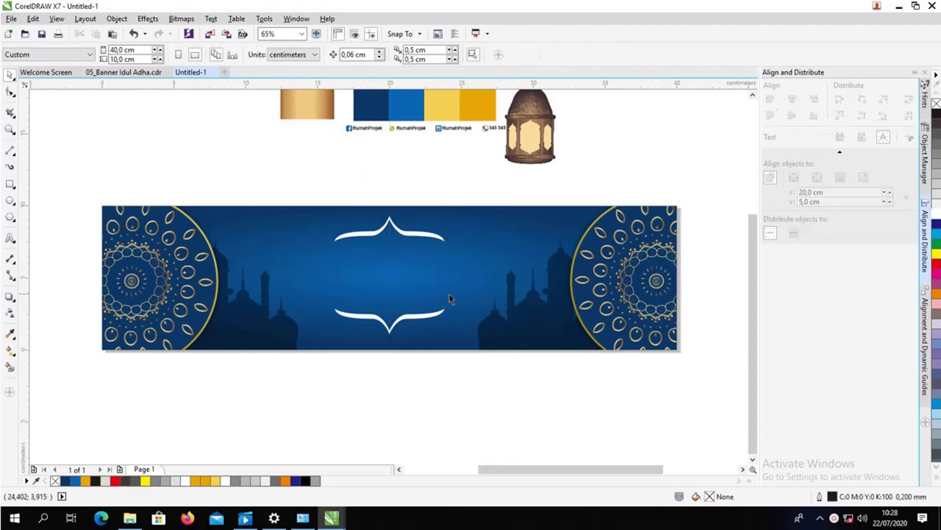
# - Lower the bottom white bracket slightly on the banner and group it with the upper bracket
pyautogui.click(409, 325)
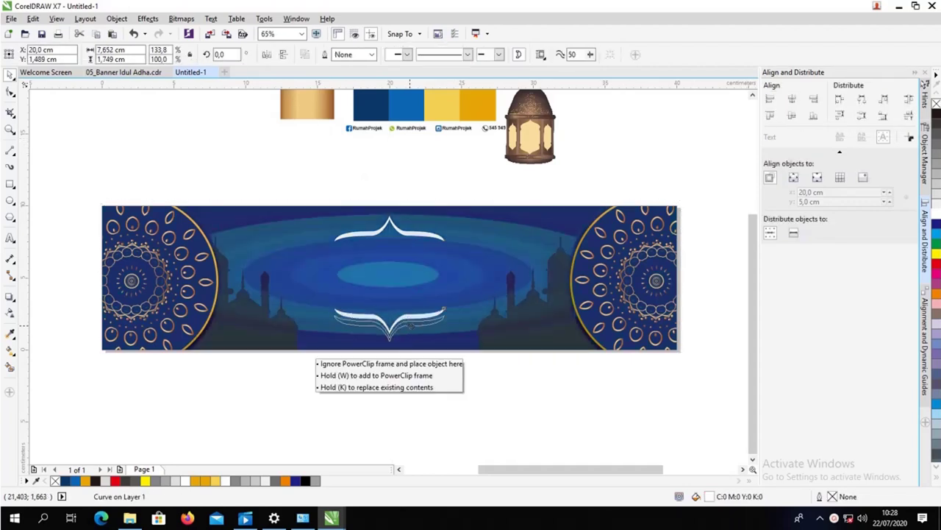
pyautogui.keyDown('shift'); pyautogui.click(404, 236); pyautogui.keyUp('shift')
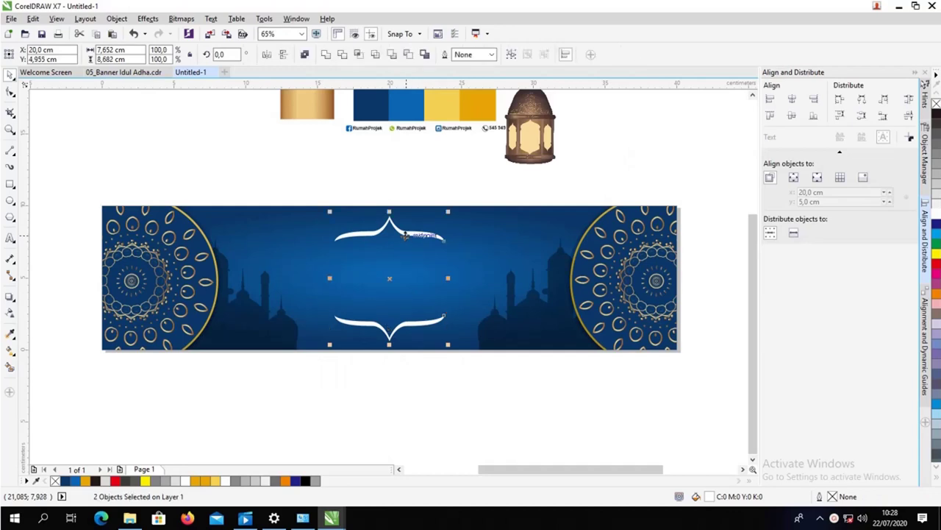
pyautogui.hotkey('ctrl', 'g')
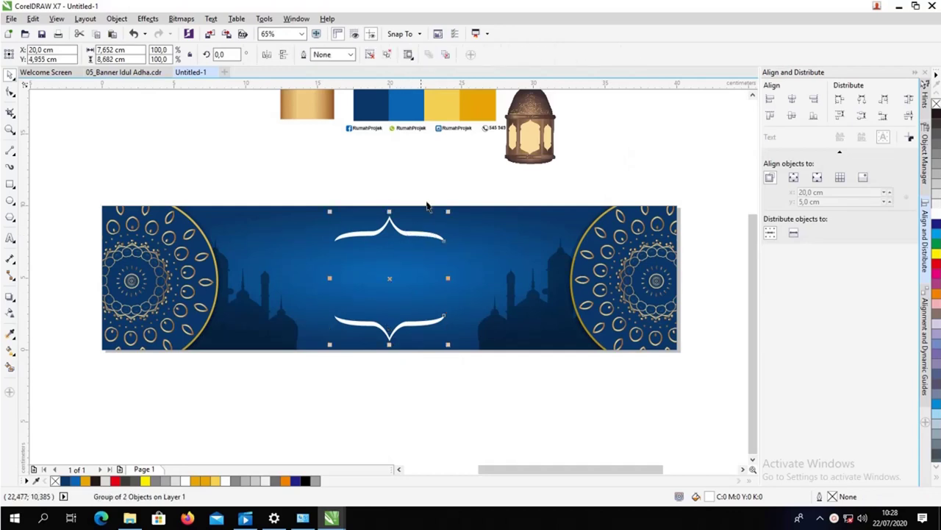
pyautogui.click(404, 174)
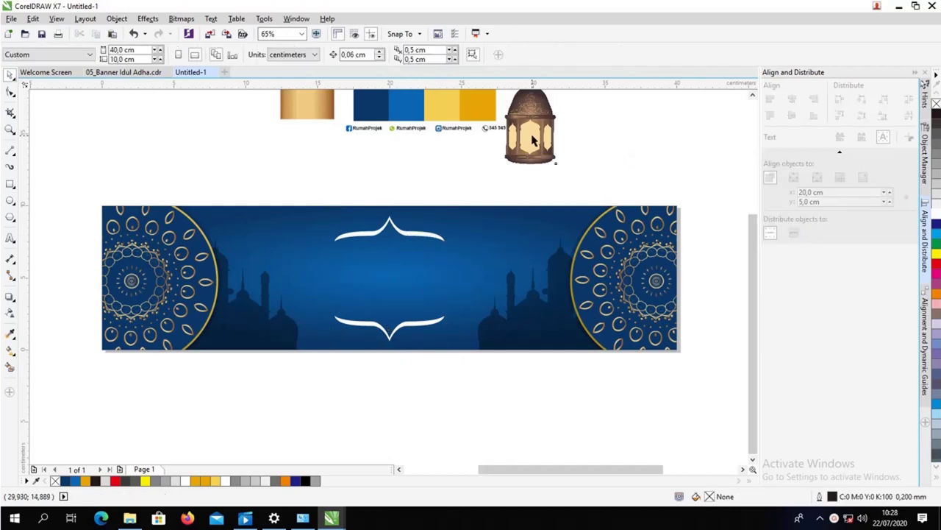
# - Move the lantern image onto the banner beside the left mandala and scale it down to about 1.5 cm wide
pyautogui.moveTo(535, 142); pyautogui.dragTo(269, 245)
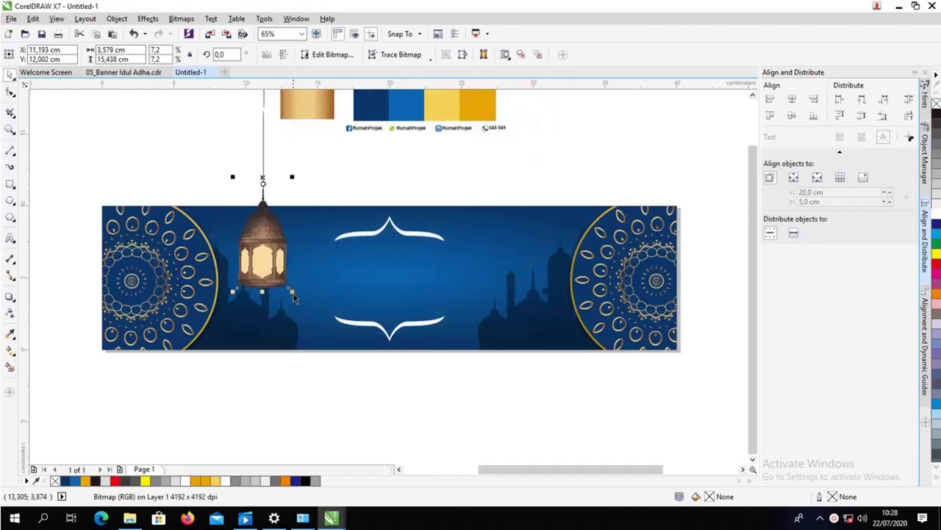
pyautogui.moveTo(294, 297); pyautogui.dragTo(243, 226)
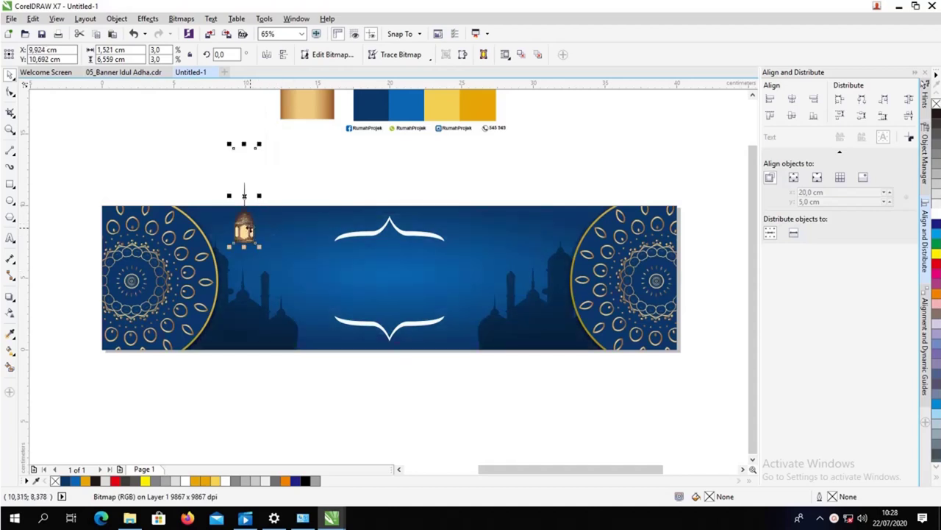
# - Convert the lantern bitmap to vectors with a High Quality Image outline trace, deleting the original image and removing the background
pyautogui.click(400, 56)
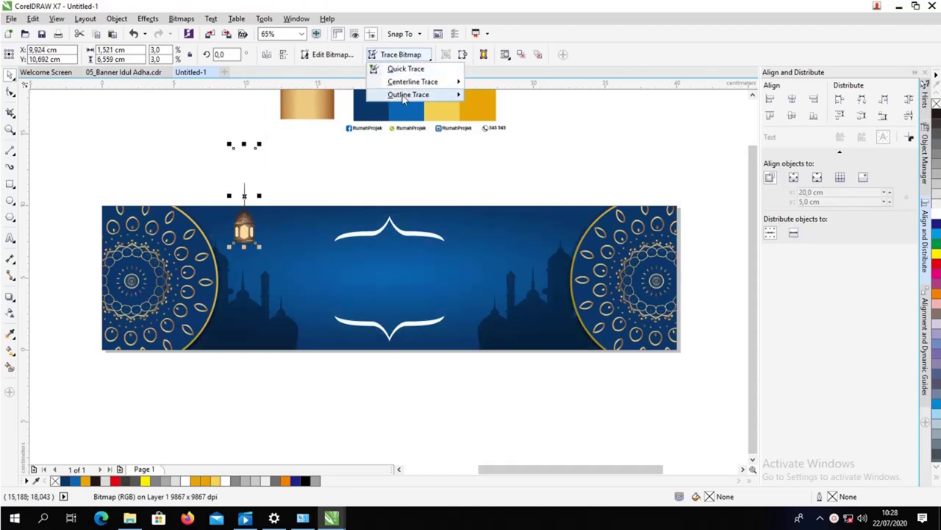
pyautogui.moveTo(404, 99)
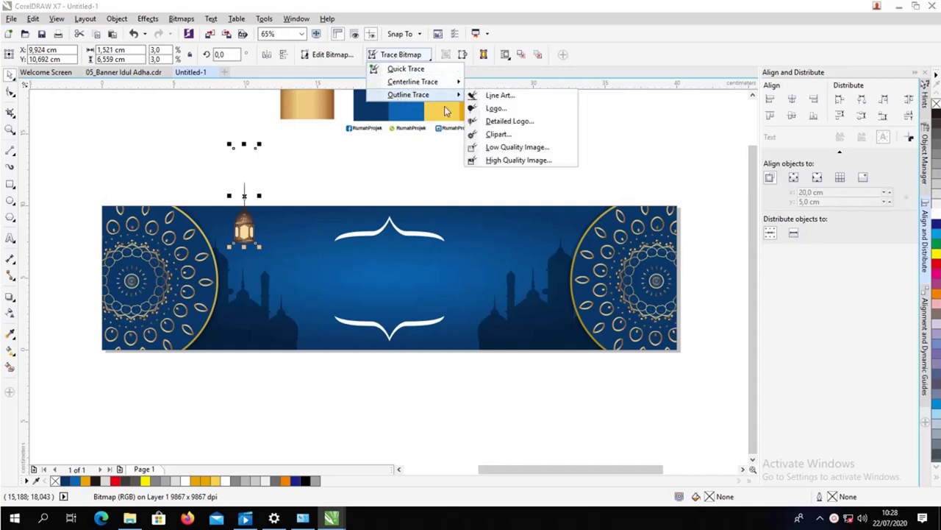
pyautogui.click(492, 161)
pyautogui.click(254, 243)
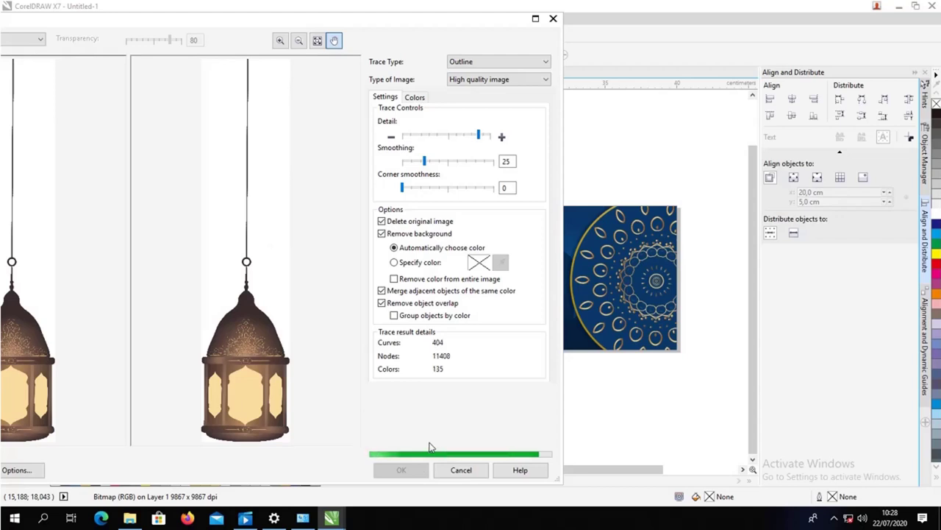
pyautogui.click(401, 470)
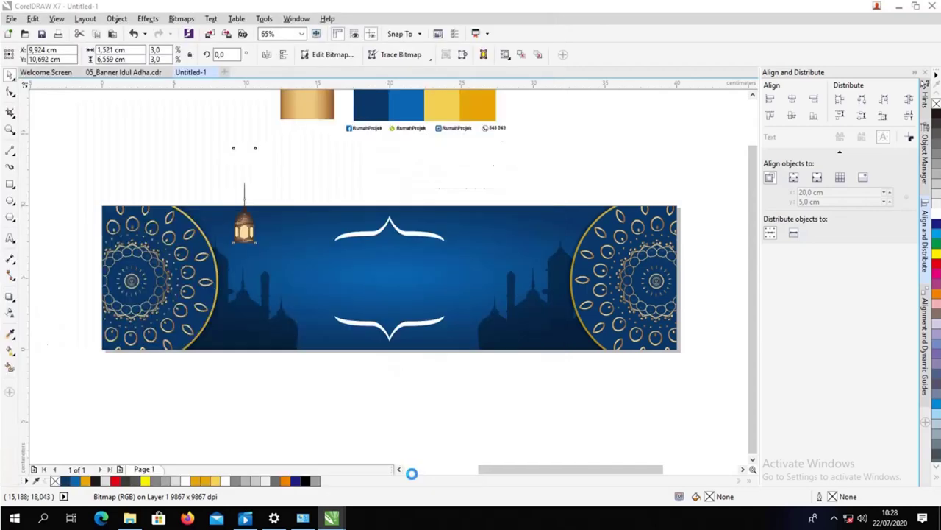
# - Shift the traced lantern near the left mandala's edge and tilt it clockwise to a rotation of about 336.5°
pyautogui.moveTo(245, 221)
pyautogui.mouseDown()
pyautogui.moveTo(281, 215)
pyautogui.moveTo(244, 227)
pyautogui.mouseUp()
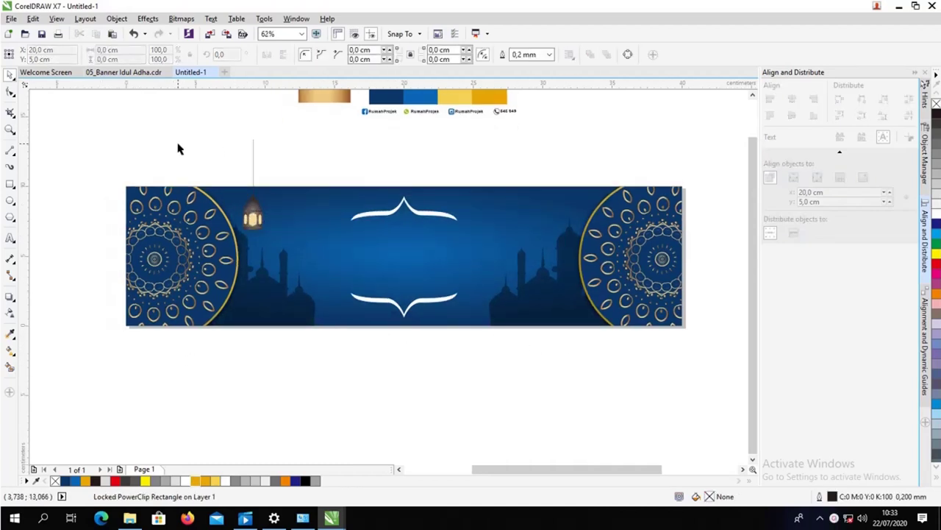
pyautogui.click(178, 149)
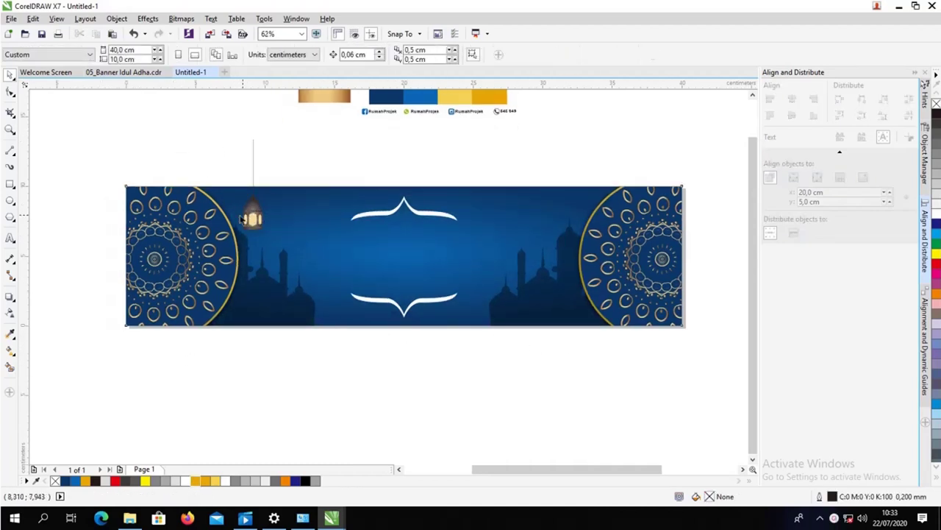
pyautogui.click(242, 218)
pyautogui.moveTo(242, 219); pyautogui.dragTo(242, 228)
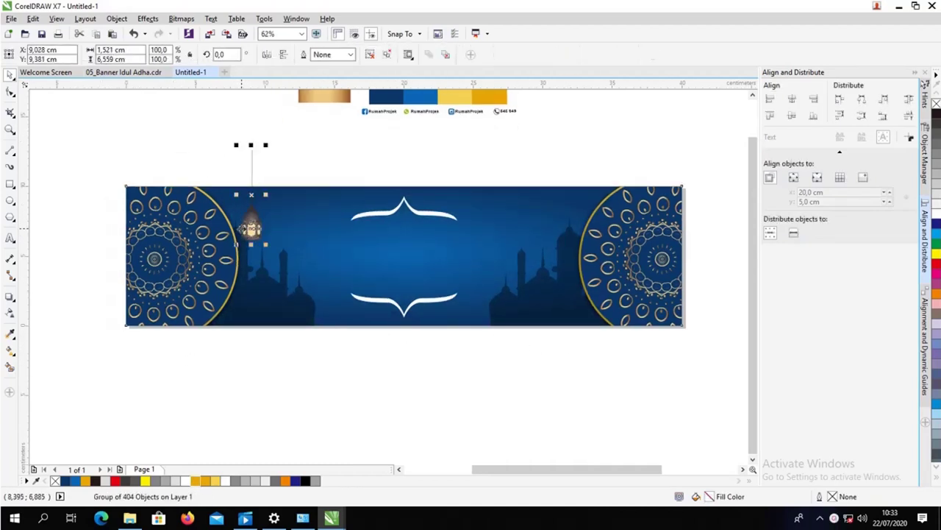
pyautogui.click(252, 203)
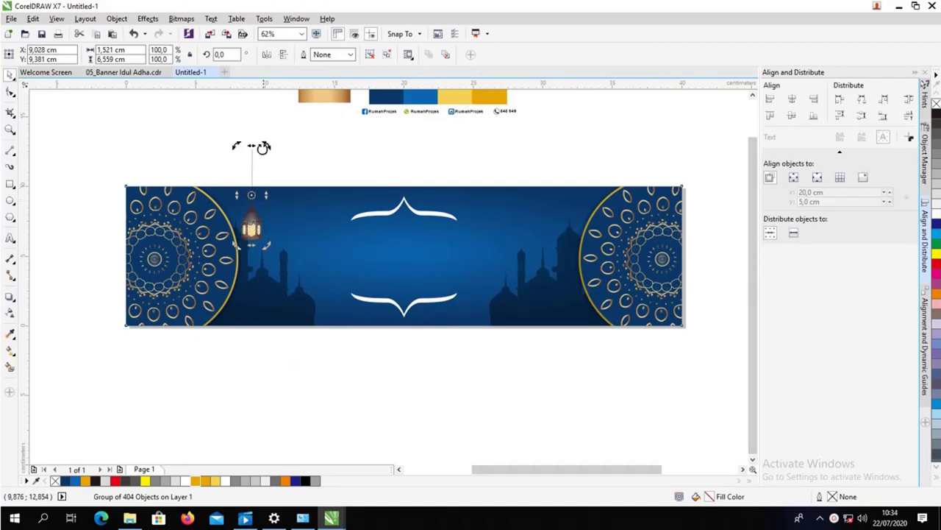
pyautogui.moveTo(264, 147); pyautogui.dragTo(276, 152)
pyautogui.moveTo(249, 210)
pyautogui.mouseDown()
pyautogui.moveTo(247, 200)
pyautogui.moveTo(273, 245)
pyautogui.moveTo(237, 225)
pyautogui.moveTo(261, 214)
pyautogui.mouseUp()
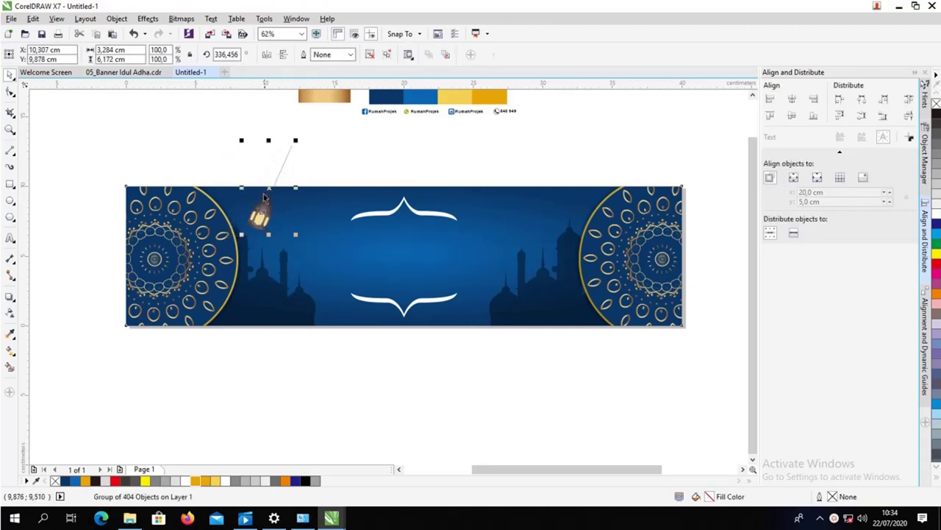
# - Reduce the lantern's tilt to a rotation of about 350.3°
pyautogui.press('Escape')
pyautogui.click(268, 210)
pyautogui.click(267, 211)
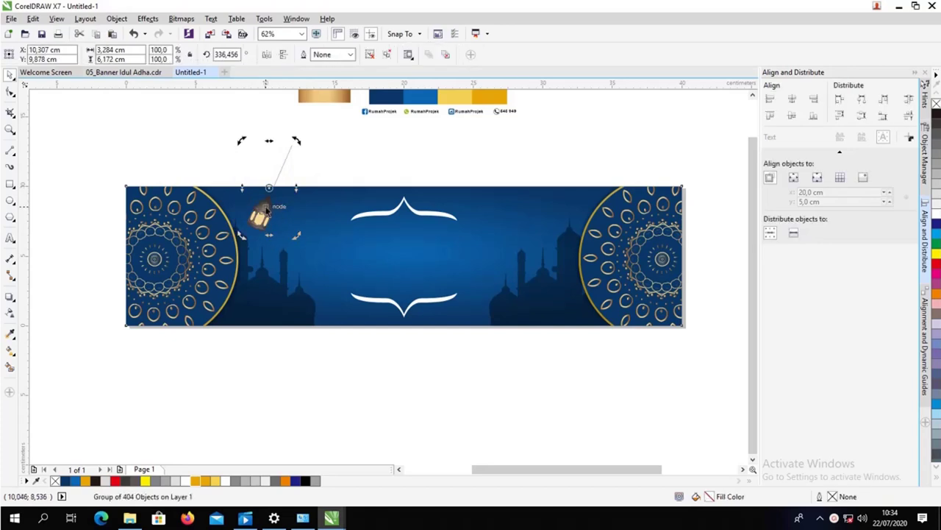
pyautogui.press('Escape')
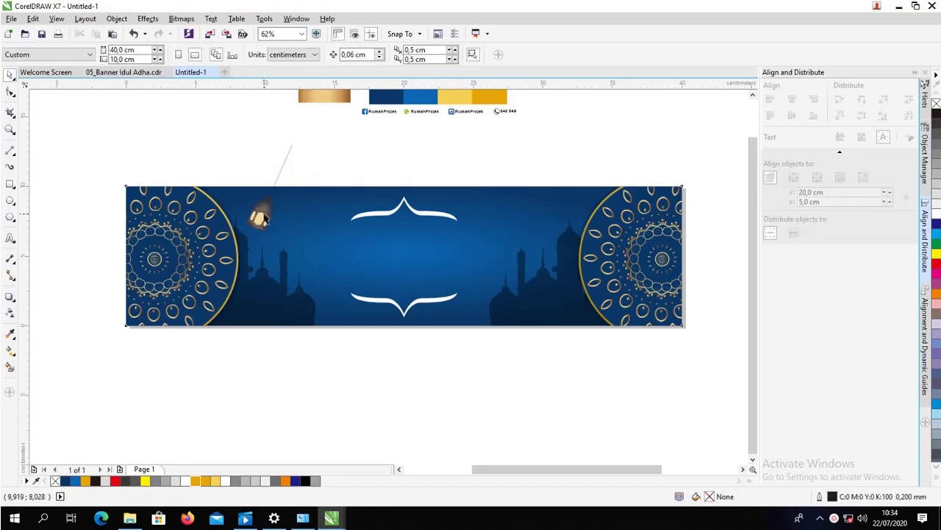
pyautogui.click(259, 214)
pyautogui.click(267, 186)
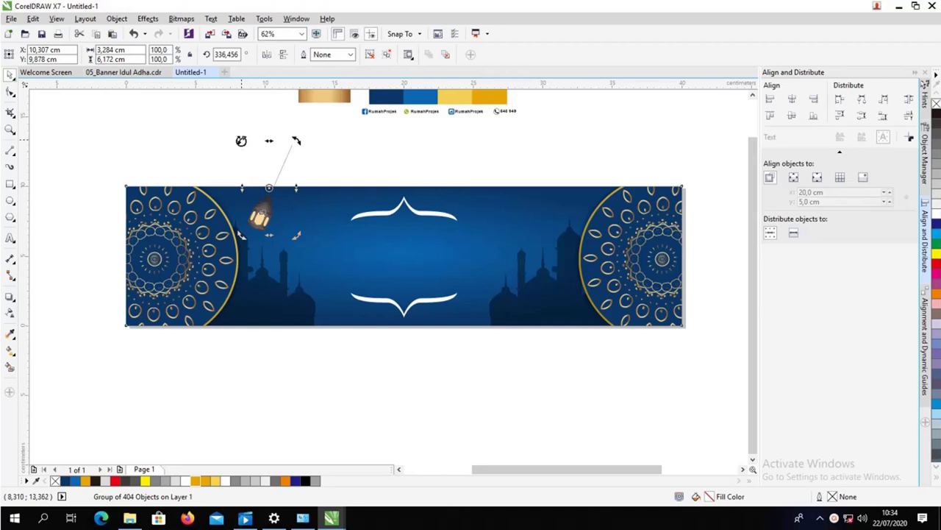
pyautogui.moveTo(241, 140); pyautogui.dragTo(242, 152)
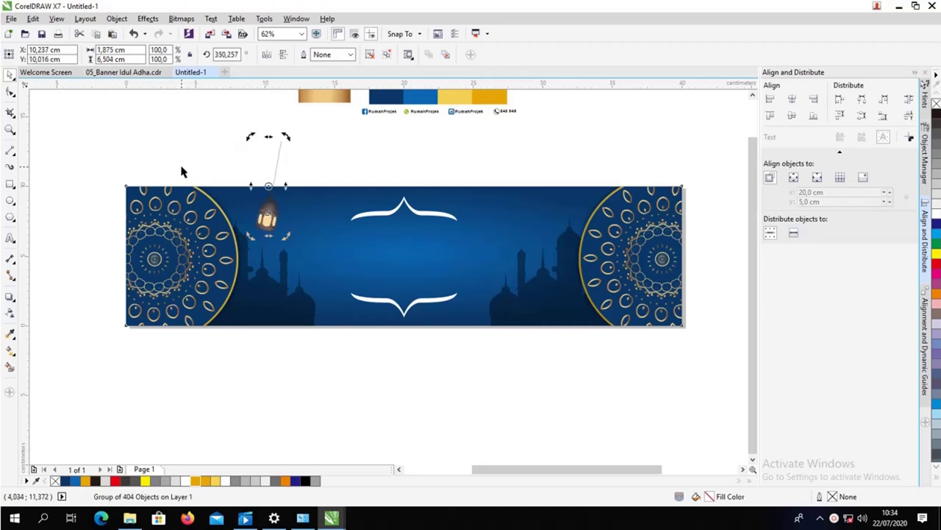
# - Duplicate the tilted lantern to its right, mirror the copy horizontally and place it slightly lower and closer to the first
pyautogui.moveTo(271, 217); pyautogui.dragTo(300, 214)
pyautogui.click(265, 56)
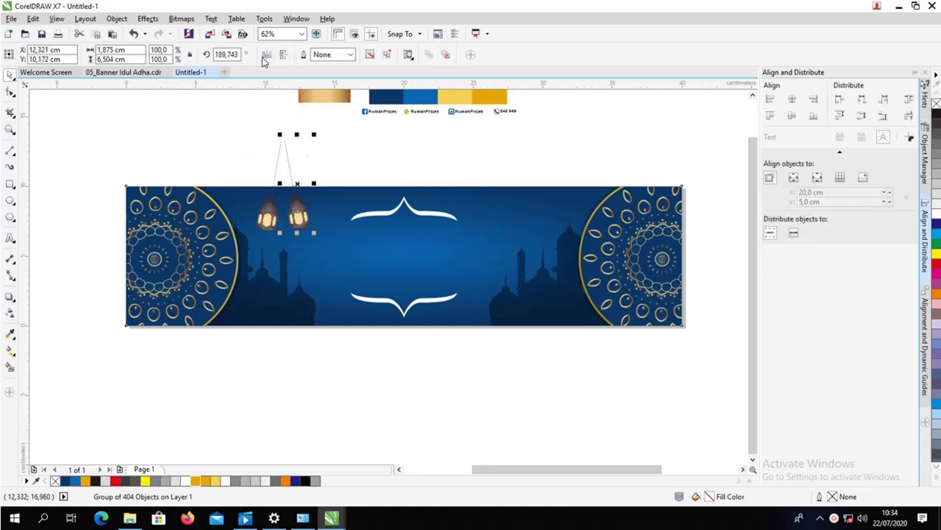
pyautogui.click(310, 166)
pyautogui.moveTo(297, 210)
pyautogui.mouseDown()
pyautogui.moveTo(287, 221)
pyautogui.moveTo(288, 170)
pyautogui.moveTo(290, 218)
pyautogui.mouseUp()
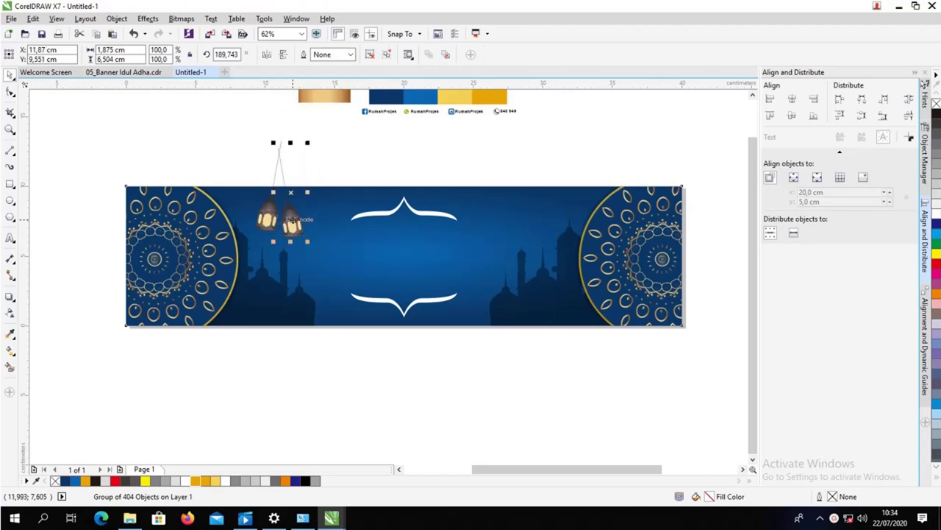
pyautogui.click(339, 169)
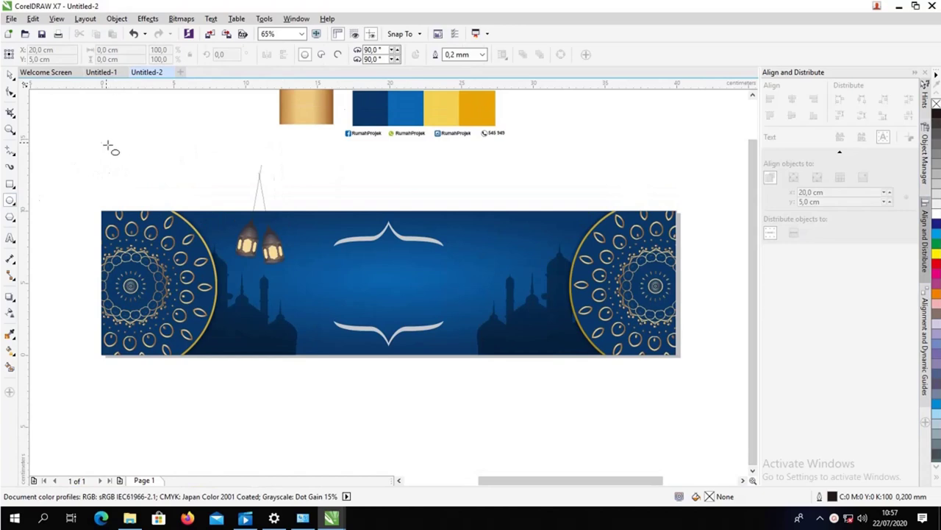
# - Draw a circle about 3.4 cm in diameter above the banner, filled with the palette's medium blue and without an outline
pyautogui.moveTo(107, 145); pyautogui.dragTo(159, 196)
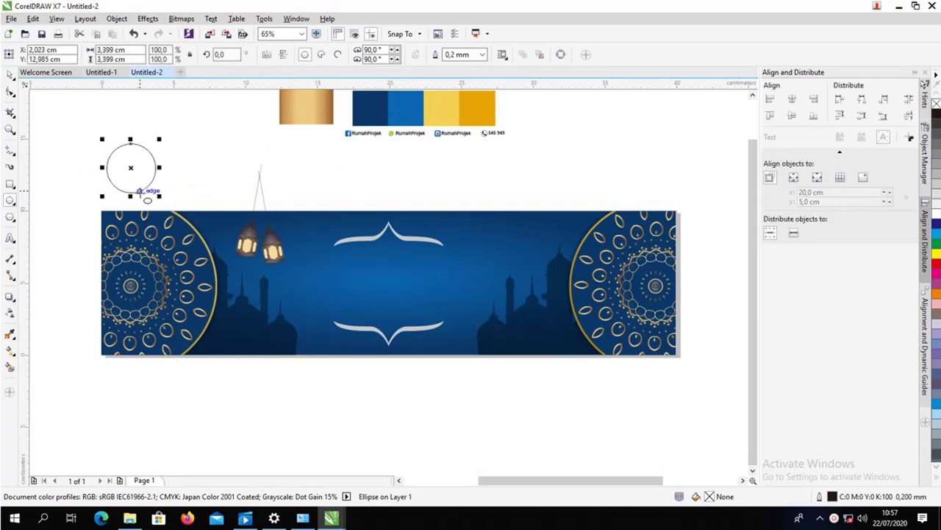
pyautogui.click(12, 338)
pyautogui.click(44, 335)
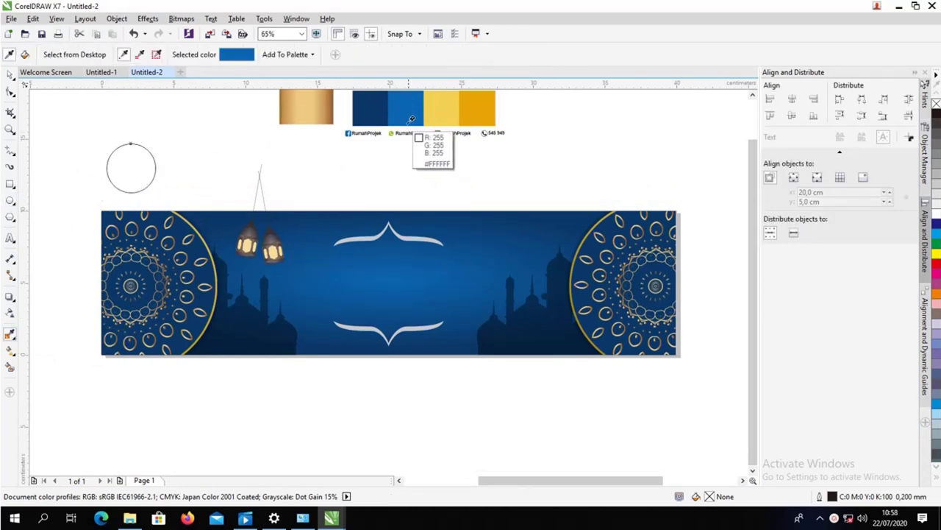
pyautogui.click(119, 152)
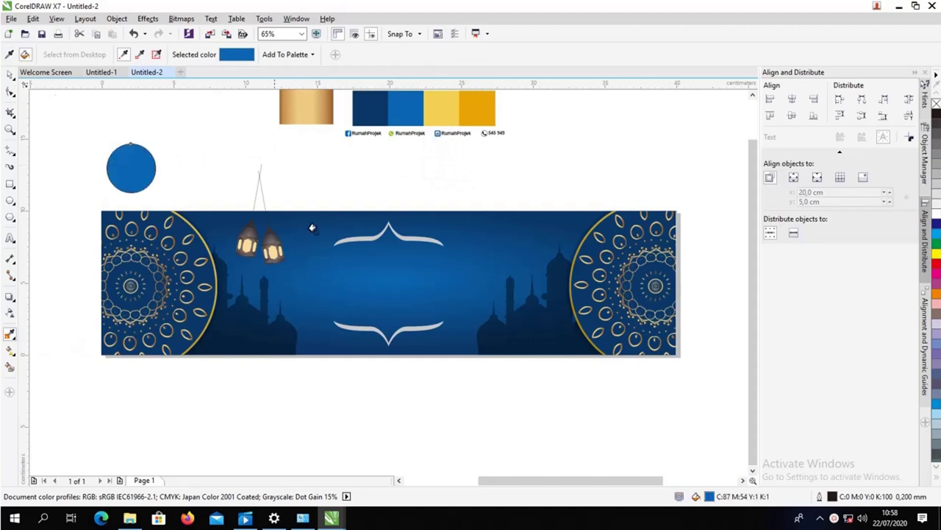
pyautogui.rightClick(936, 103)
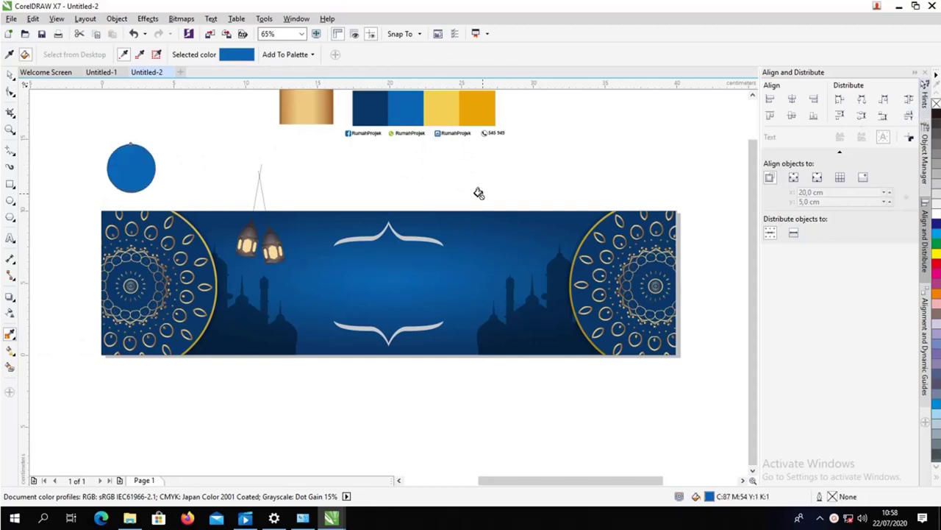
pyautogui.click(9, 74)
# - Place the blue circle over the left lantern and set its transparency merge mode to Color Dodge
pyautogui.moveTo(130, 165); pyautogui.dragTo(251, 244)
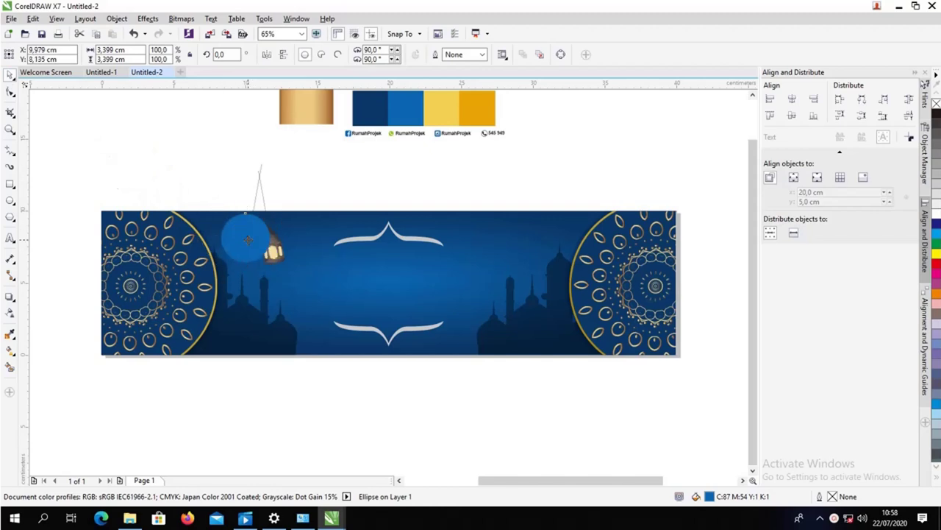
pyautogui.click(10, 313)
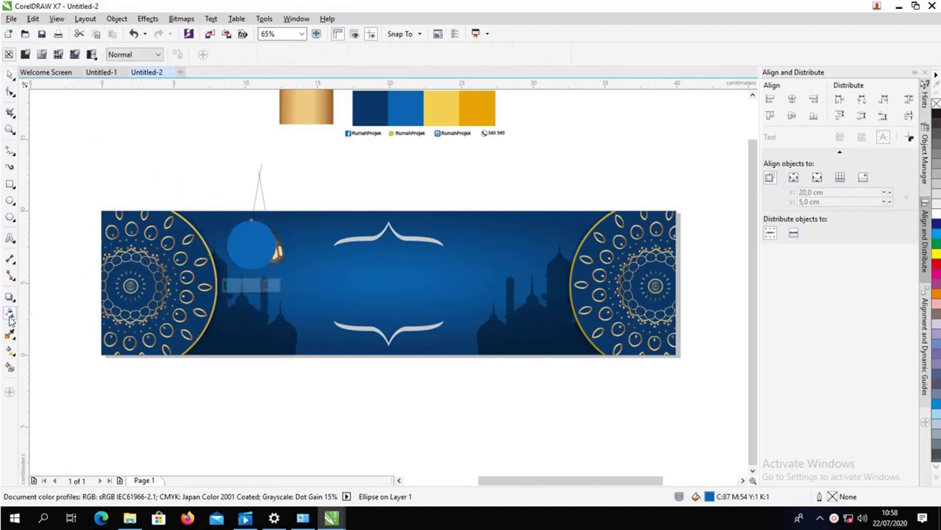
pyautogui.click(148, 58)
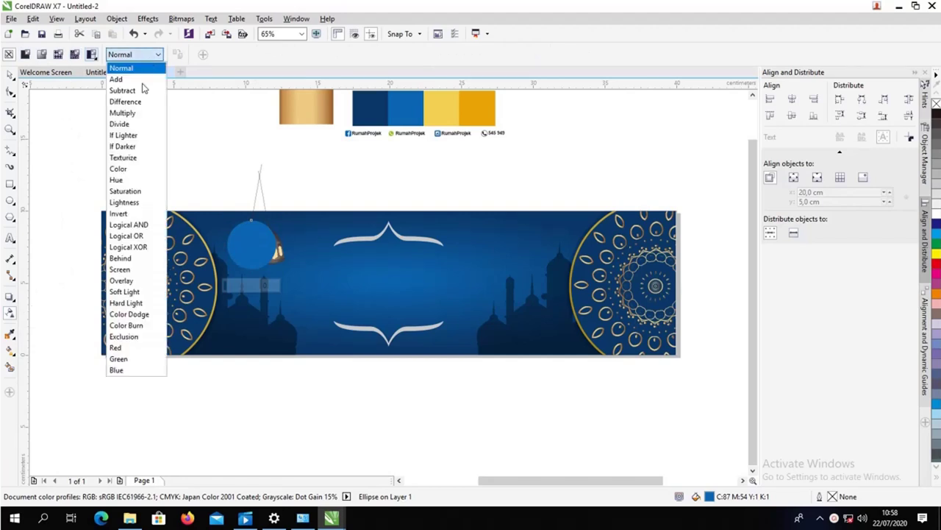
pyautogui.click(130, 314)
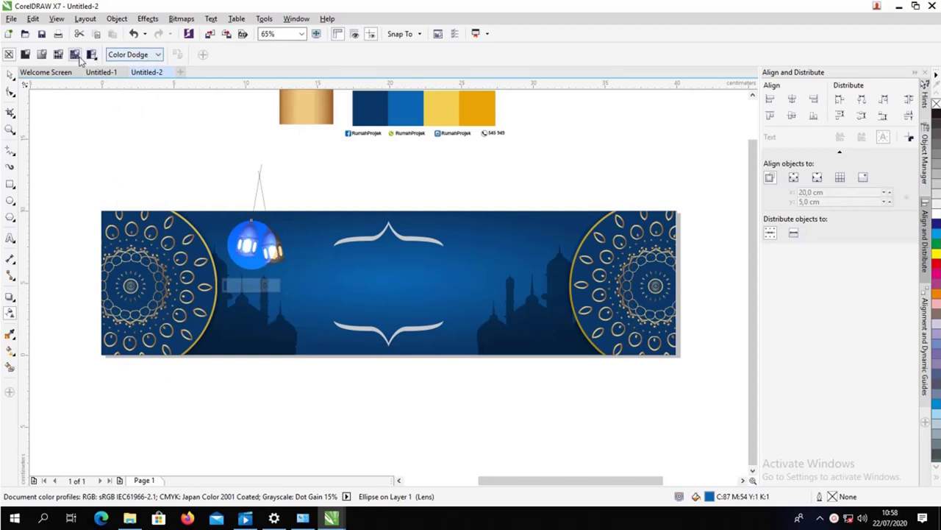
# - Give the blue circle an elliptical fountain transparency centred on the left lantern, with the centre transparency at 0
pyautogui.moveTo(225, 285)
pyautogui.mouseDown()
pyautogui.moveTo(263, 287)
pyautogui.moveTo(228, 287)
pyautogui.mouseUp()
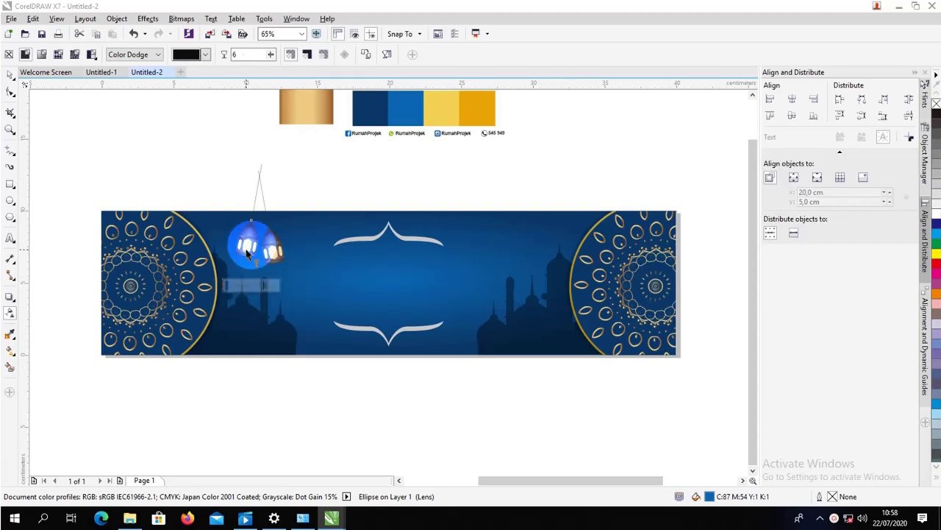
pyautogui.click(302, 254)
pyautogui.moveTo(247, 247); pyautogui.dragTo(250, 247)
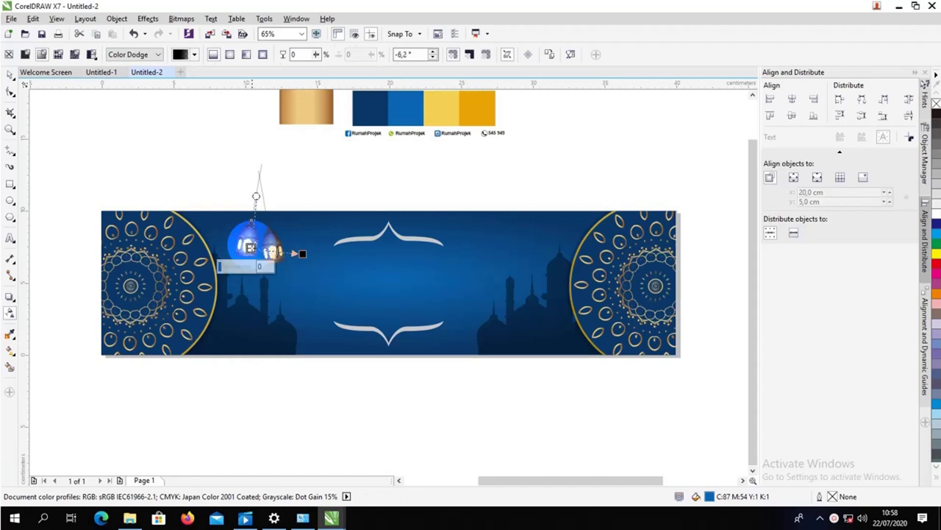
pyautogui.click(230, 54)
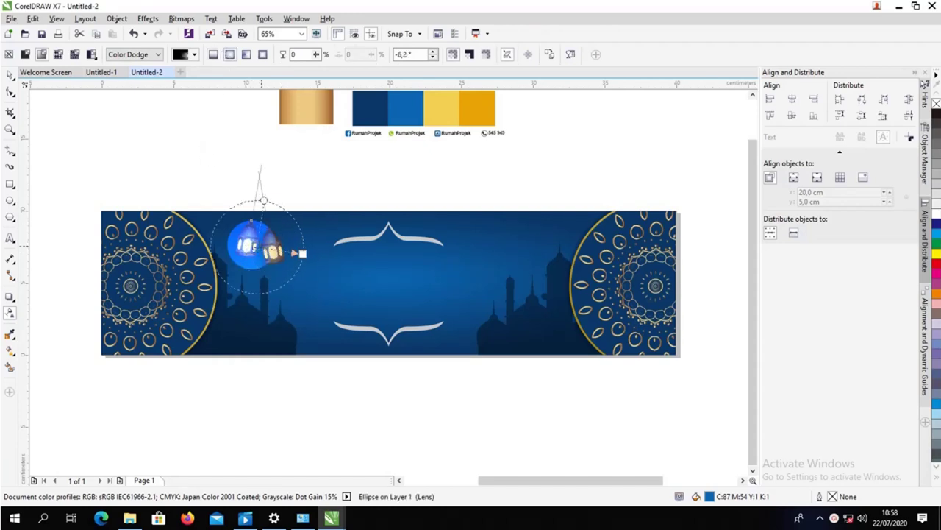
pyautogui.moveTo(263, 200); pyautogui.dragTo(259, 193)
pyautogui.click(250, 245)
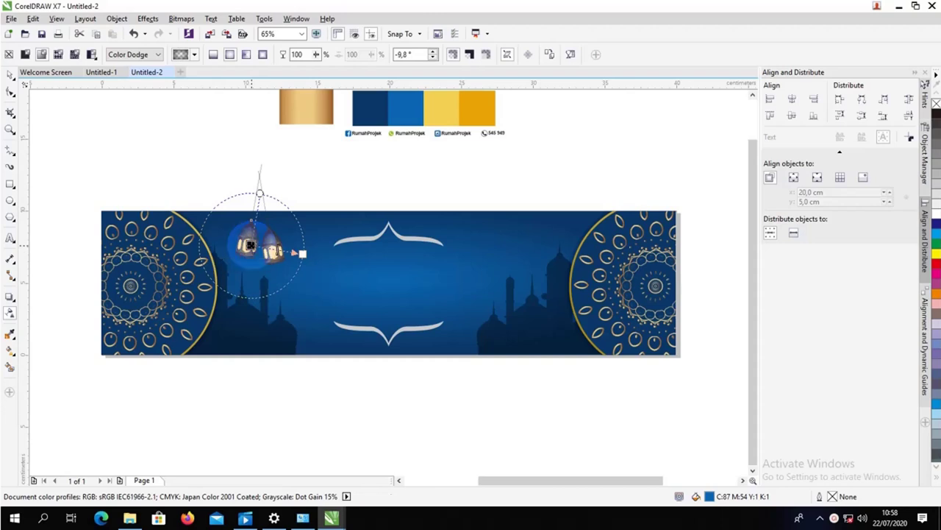
pyautogui.moveTo(250, 245)
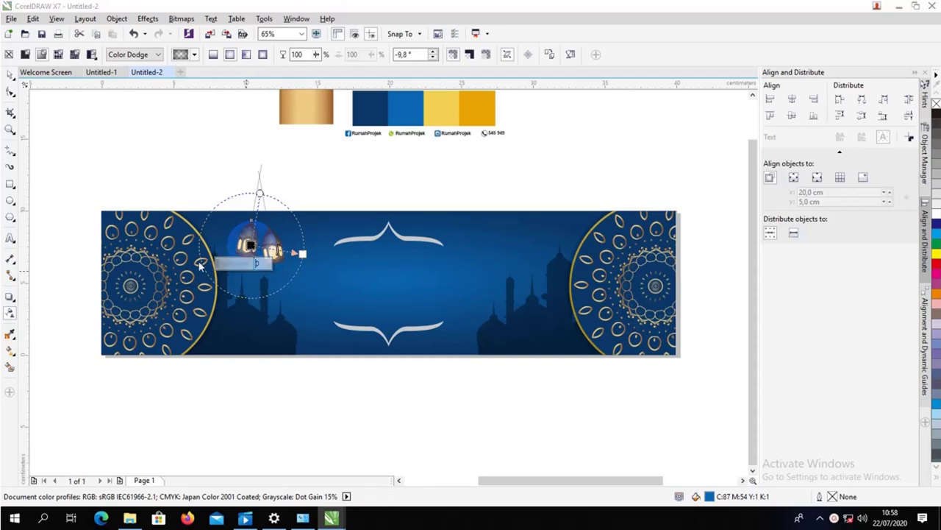
pyautogui.moveTo(200, 265); pyautogui.dragTo(196, 265)
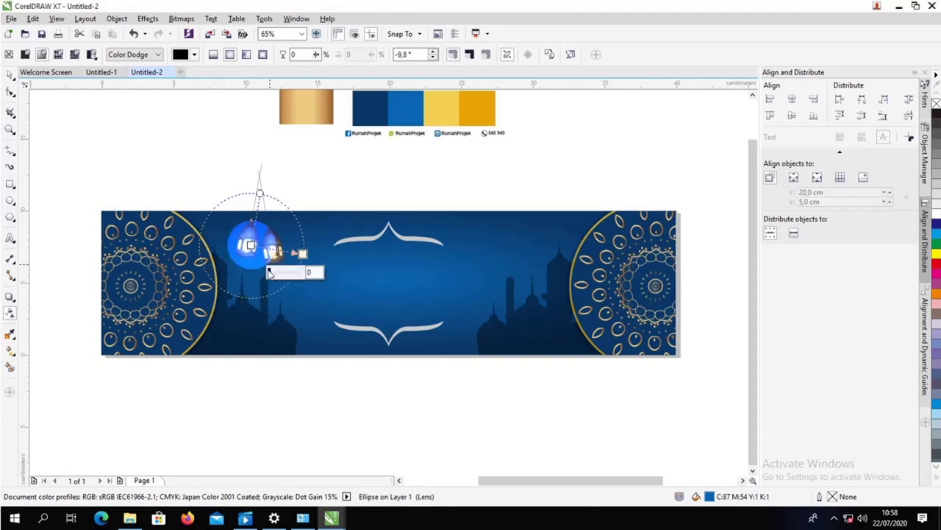
# - Set the glow's outer transparency to 100 and shrink the elliptical gradient to about the circle's size
pyautogui.click(309, 272)
pyautogui.write('100')
pyautogui.press('Return')
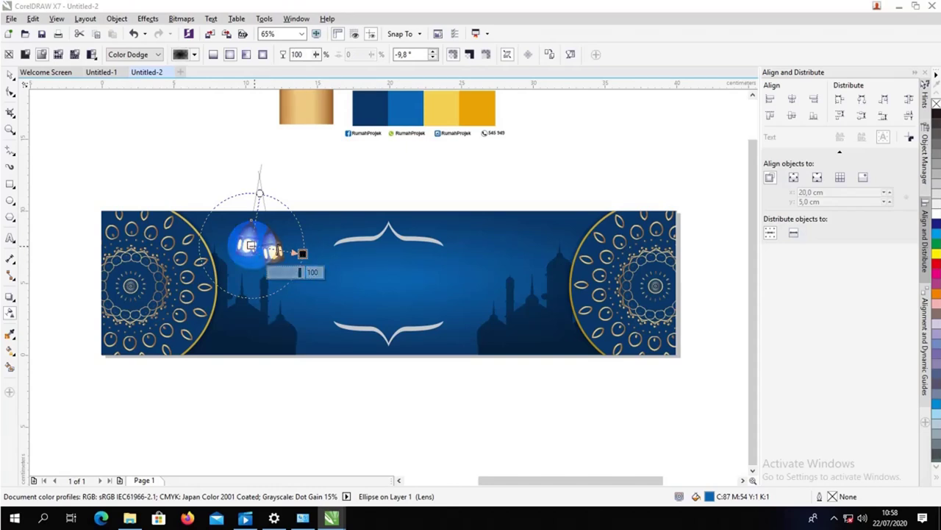
pyautogui.click(270, 242)
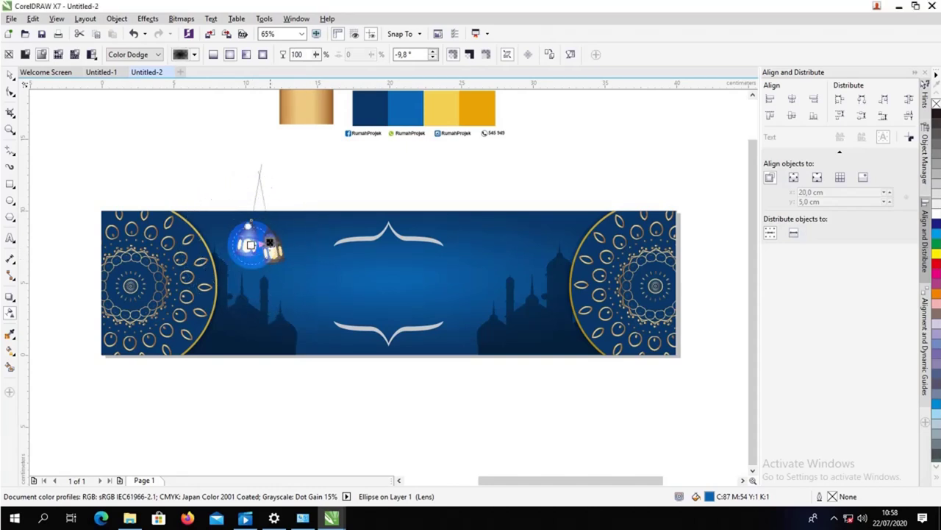
pyautogui.click(271, 242)
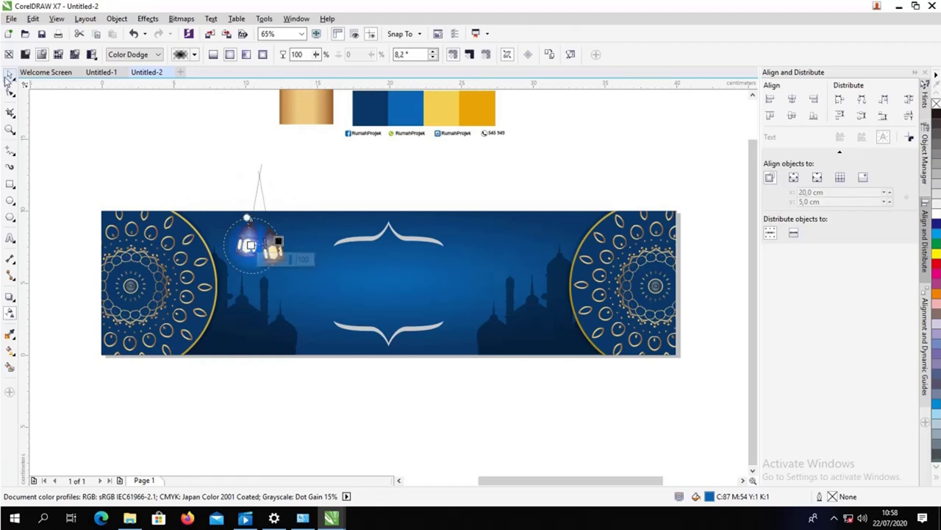
pyautogui.click(9, 79)
pyautogui.click(209, 203)
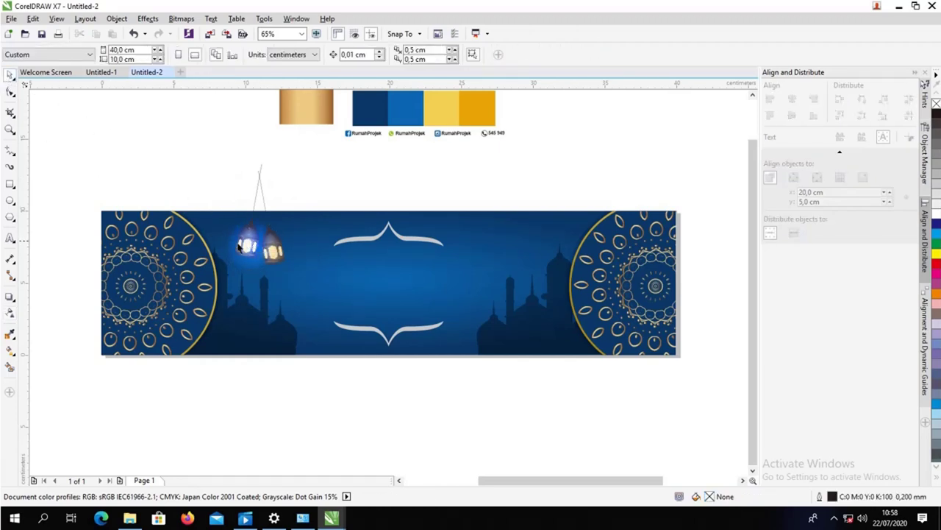
# - Duplicate the glow circle centrally onto the right lantern and set the copy's centre transparency to 19
pyautogui.click(269, 251)
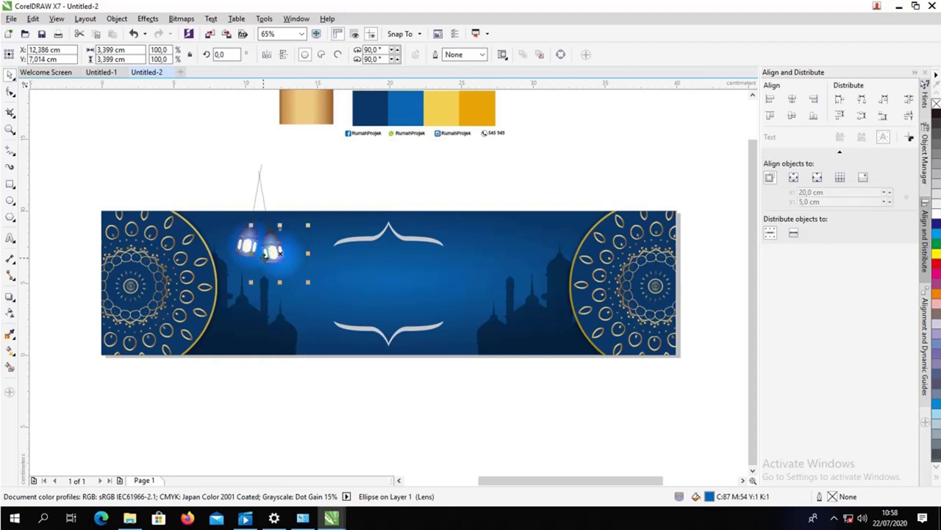
pyautogui.moveTo(279, 254); pyautogui.dragTo(273, 251)
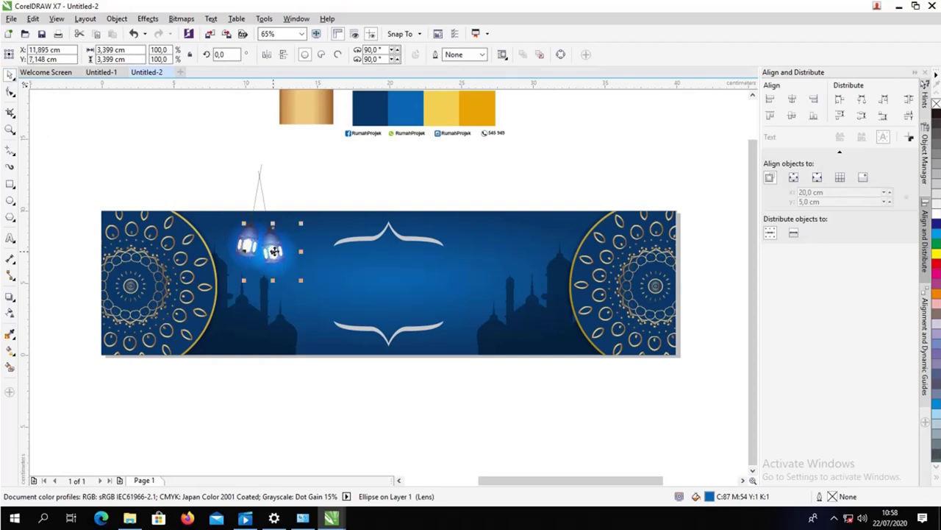
pyautogui.click(9, 312)
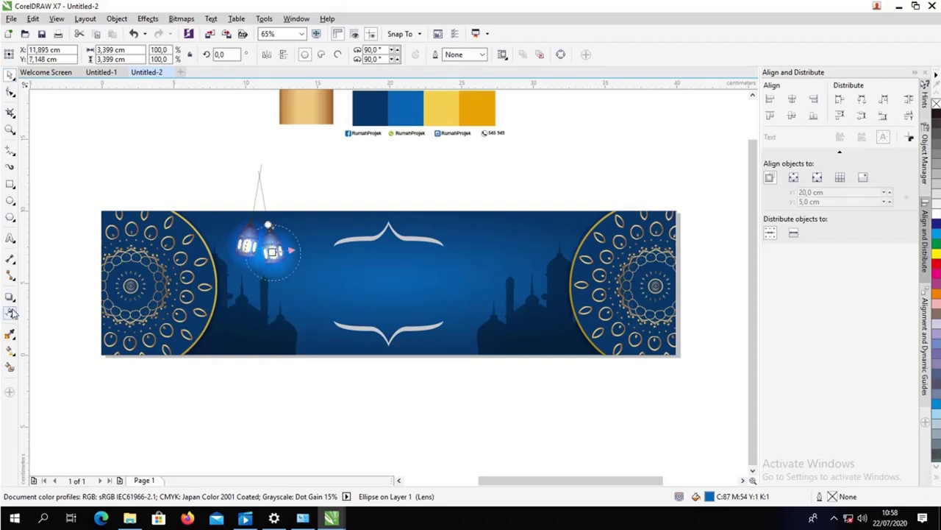
pyautogui.click(299, 248)
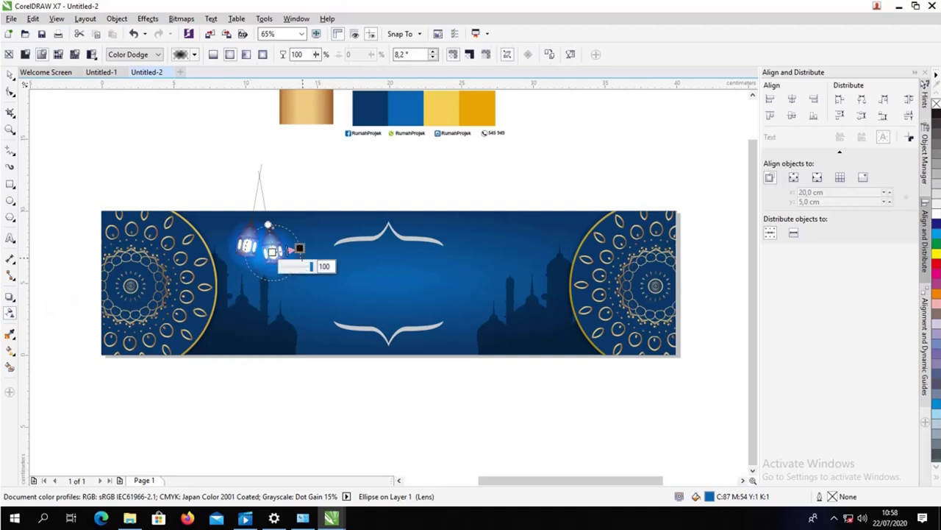
pyautogui.moveTo(294, 262); pyautogui.dragTo(259, 275)
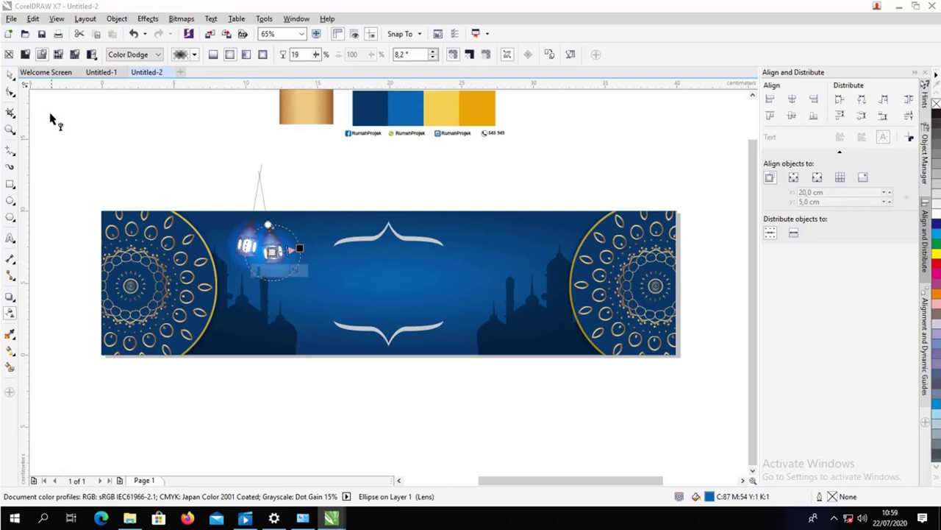
pyautogui.click(11, 74)
pyautogui.press('Escape')
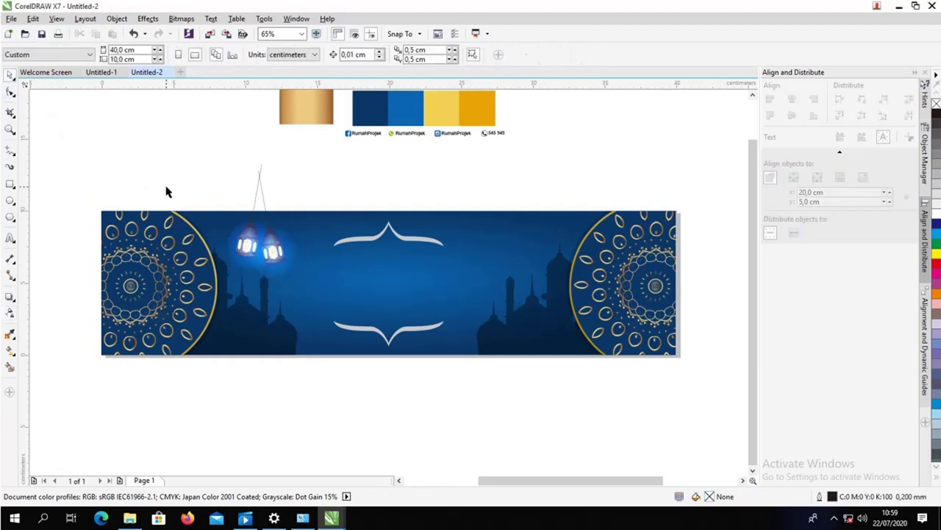
# - Group the two blue glow circles over the lanterns
pyautogui.moveTo(195, 151); pyautogui.dragTo(327, 292)
pyautogui.hotkey('ctrl', 'g')
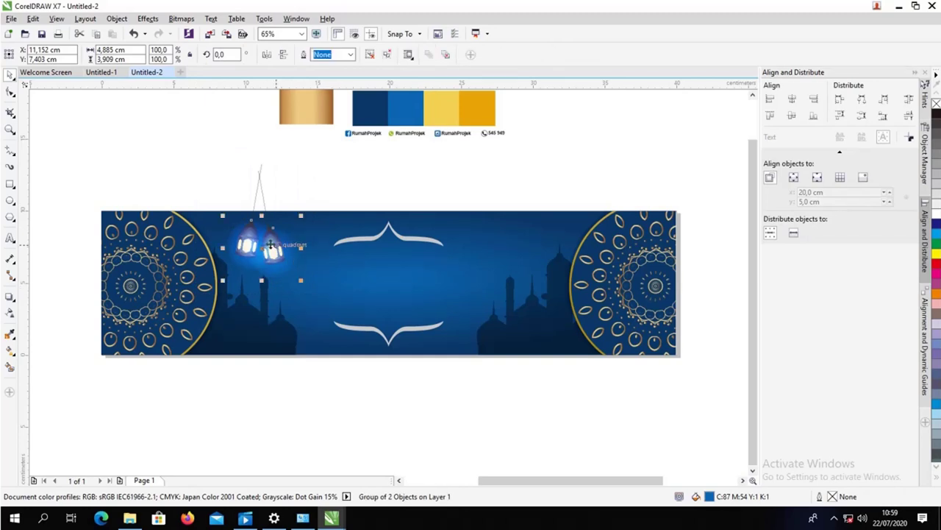
# - Try to duplicate the lantern glow group above the right mosque silhouette
pyautogui.moveTo(257, 226); pyautogui.dragTo(514, 231)
pyautogui.click(489, 171)
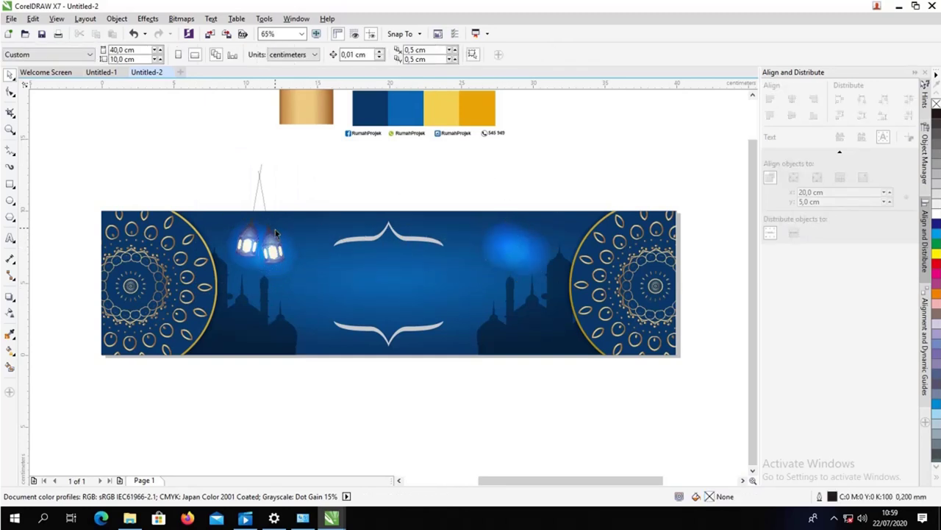
pyautogui.hotkey('ctrl', 'z')
# - Ungroup the artwork group that contains the lanterns, brackets, colour swatches and contact texts
pyautogui.click(270, 225)
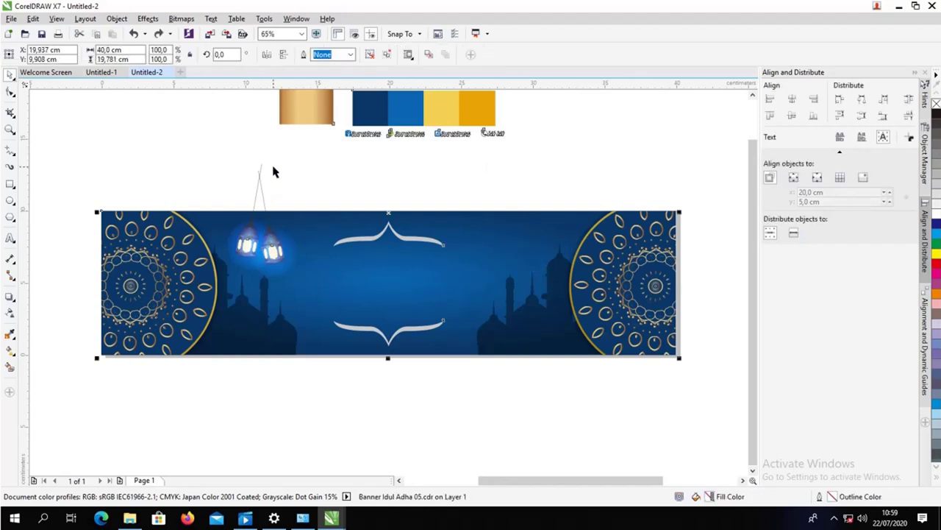
pyautogui.moveTo(190, 127); pyautogui.dragTo(339, 288)
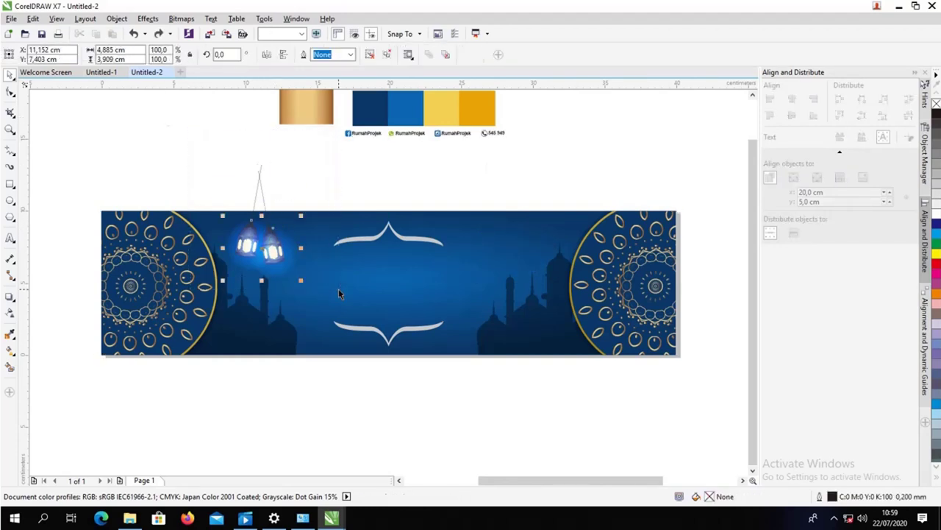
pyautogui.click(259, 181)
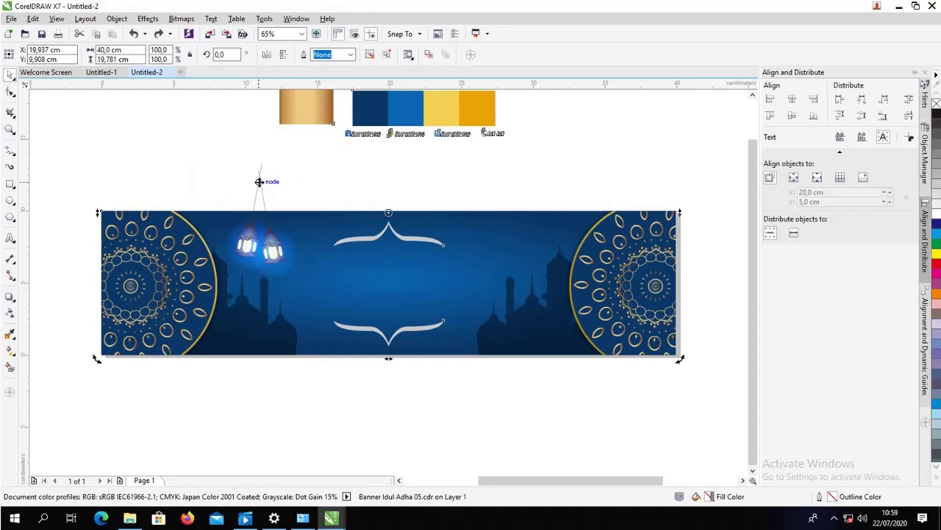
pyautogui.click(293, 203)
pyautogui.click(282, 238)
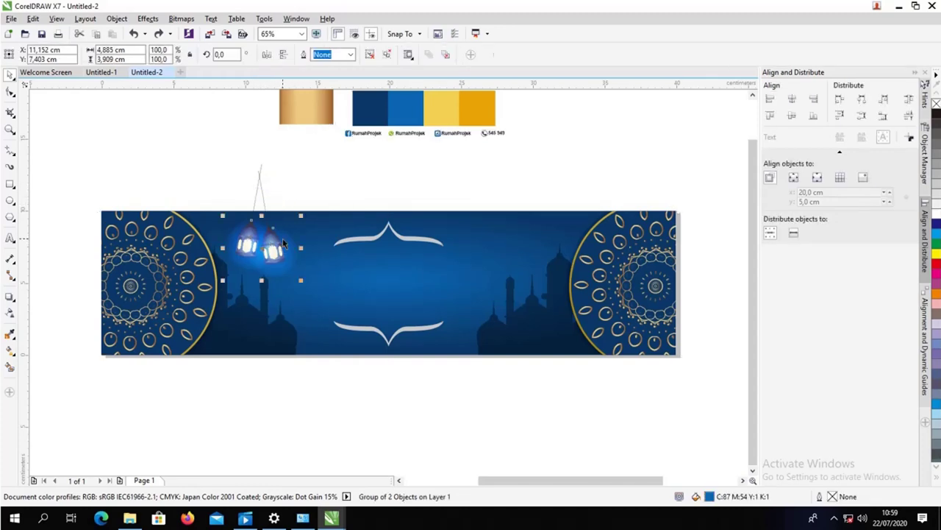
pyautogui.click(322, 221)
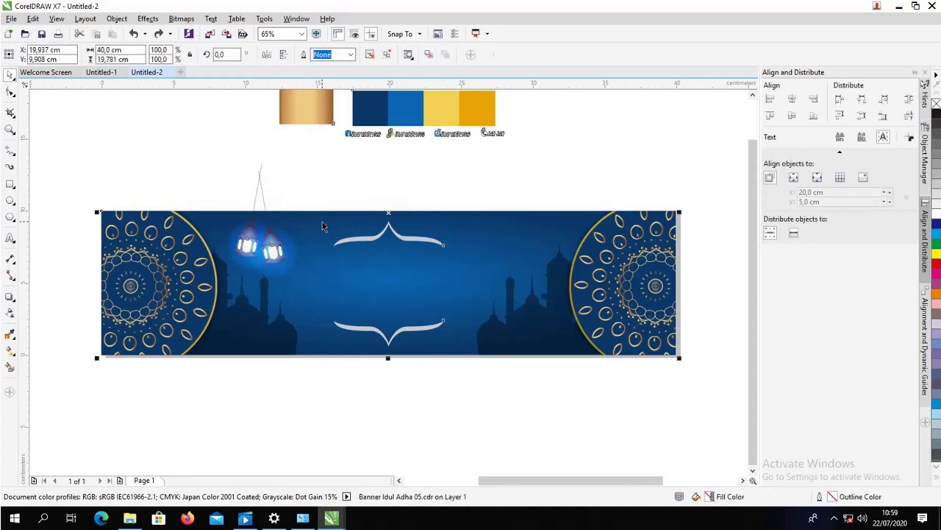
pyautogui.hotkey('ctrl', 'u')
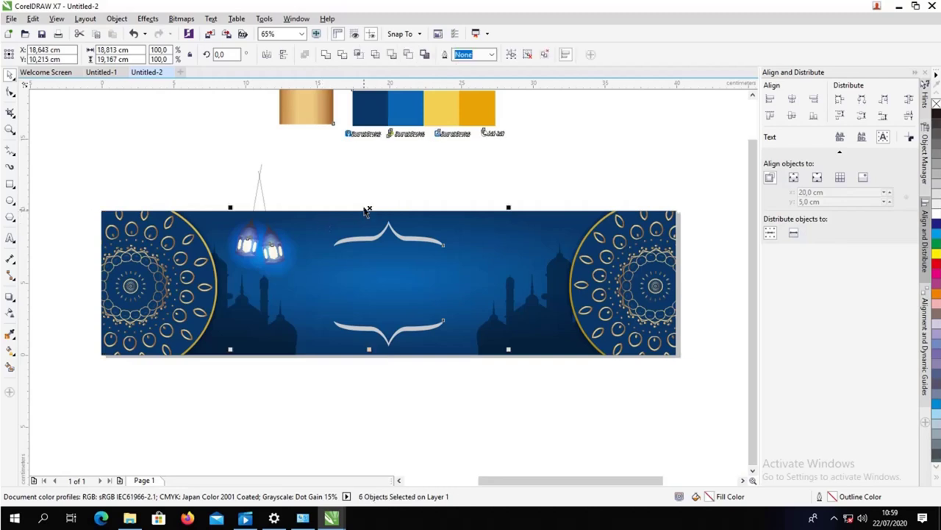
# - Group the two hanging lanterns together with their blue glows
pyautogui.click(356, 178)
pyautogui.moveTo(220, 147); pyautogui.dragTo(313, 288)
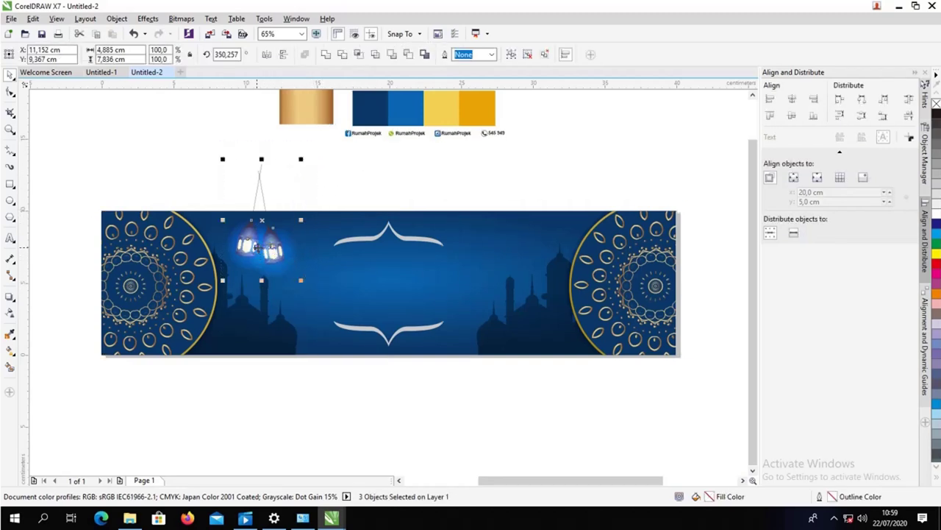
pyautogui.hotkey('ctrl', 'g')
# - Duplicate the glowing lantern group to the banner's right side, mirror the copy horizontally and place it beside the right mandala, centred at about X 30 cm
pyautogui.moveTo(257, 247); pyautogui.dragTo(507, 247)
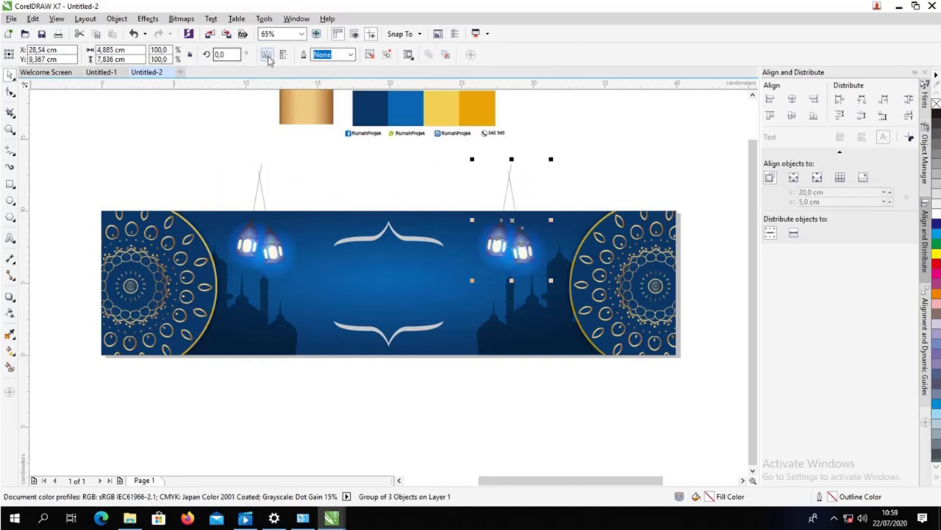
pyautogui.click(267, 54)
pyautogui.click(387, 185)
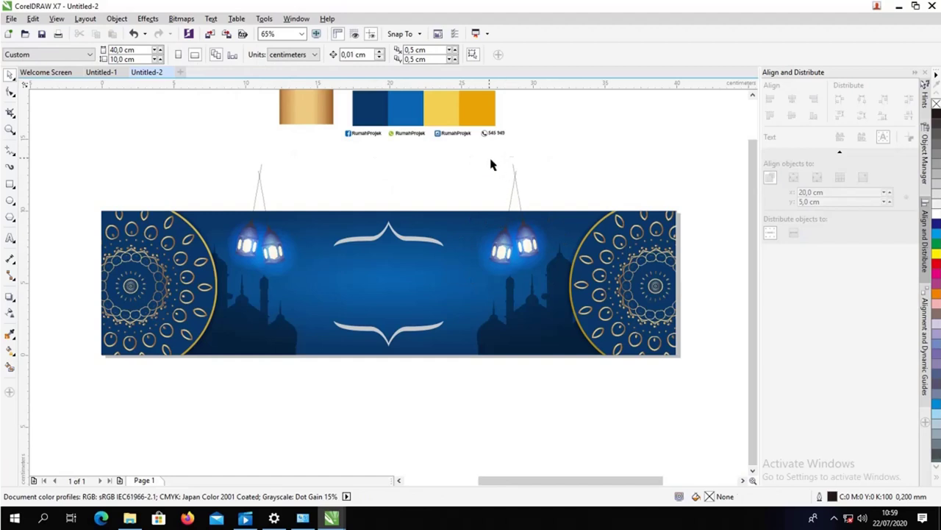
pyautogui.click(517, 266)
pyautogui.moveTo(517, 266); pyautogui.dragTo(534, 244)
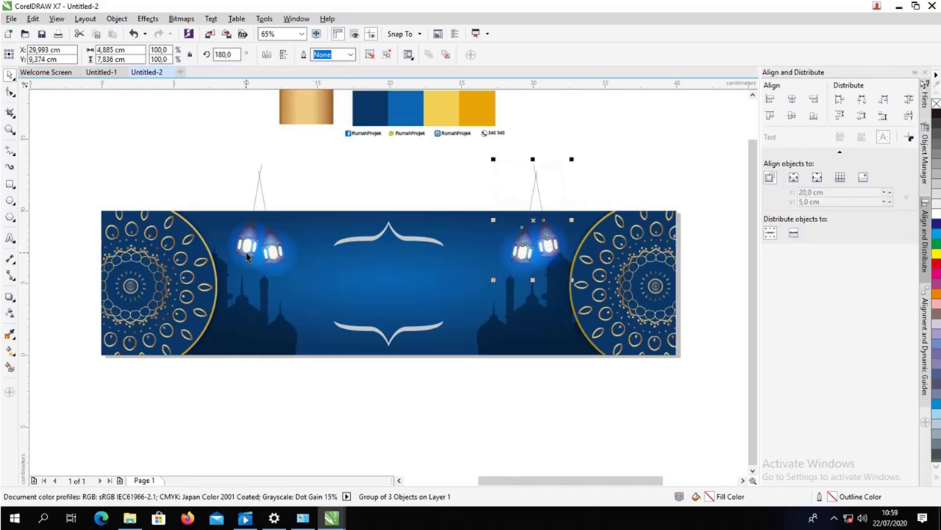
# - Move the left lantern group closer to the left mandala, to about X 10.1 cm, and align both lantern groups at the same height
pyautogui.moveTo(247, 255); pyautogui.dragTo(250, 245)
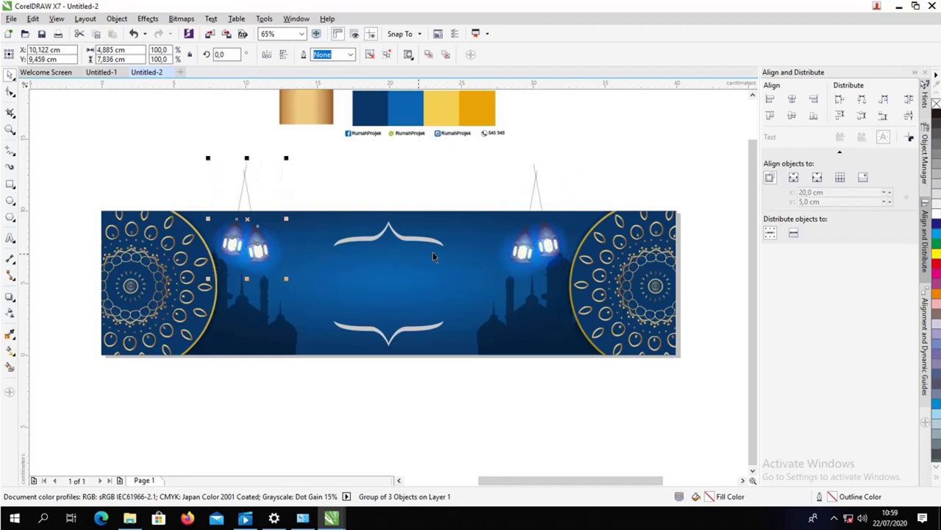
pyautogui.keyDown('shift'); pyautogui.click(515, 254); pyautogui.keyUp('shift')
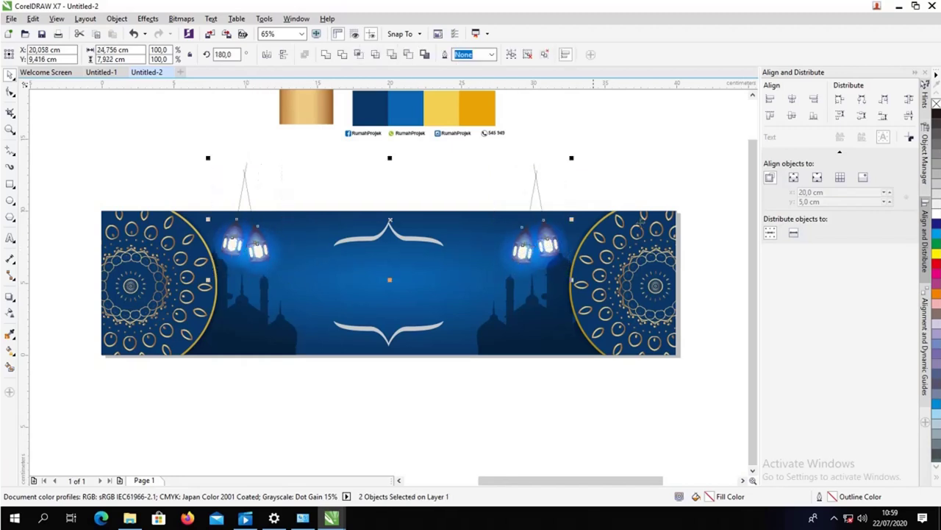
pyautogui.click(792, 116)
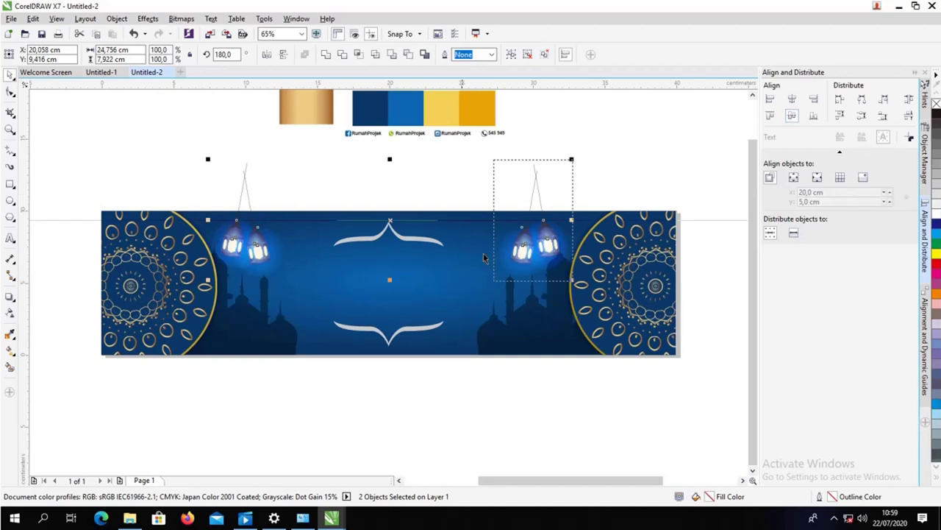
# - Try to PowerClip the right lantern group inside the banner background
pyautogui.rightClick(537, 247)
pyautogui.click(553, 248)
pyautogui.click(500, 265)
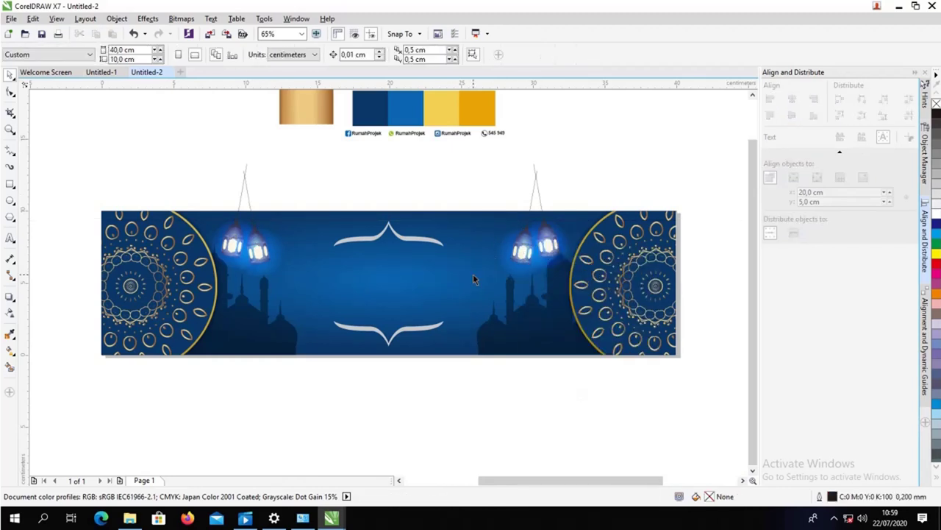
pyautogui.click(538, 247)
pyautogui.rightClick(538, 243)
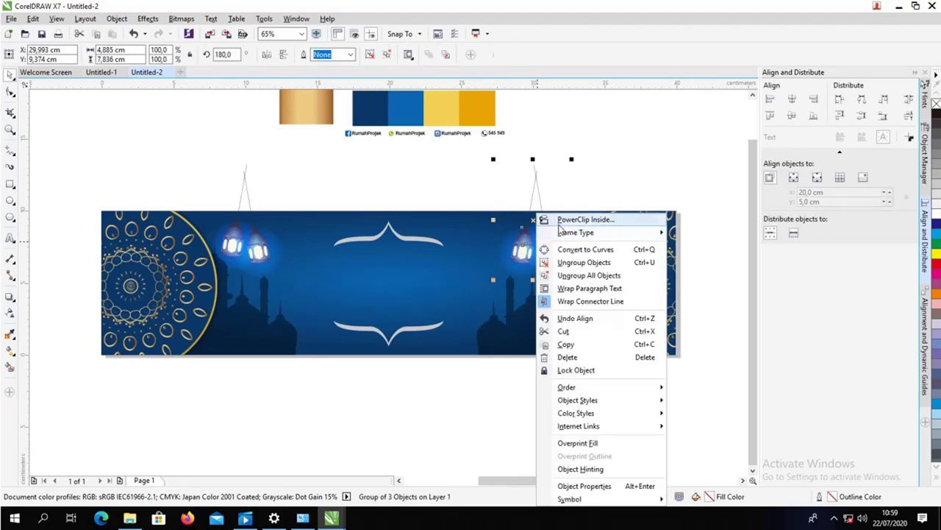
pyautogui.click(563, 216)
pyautogui.click(462, 233)
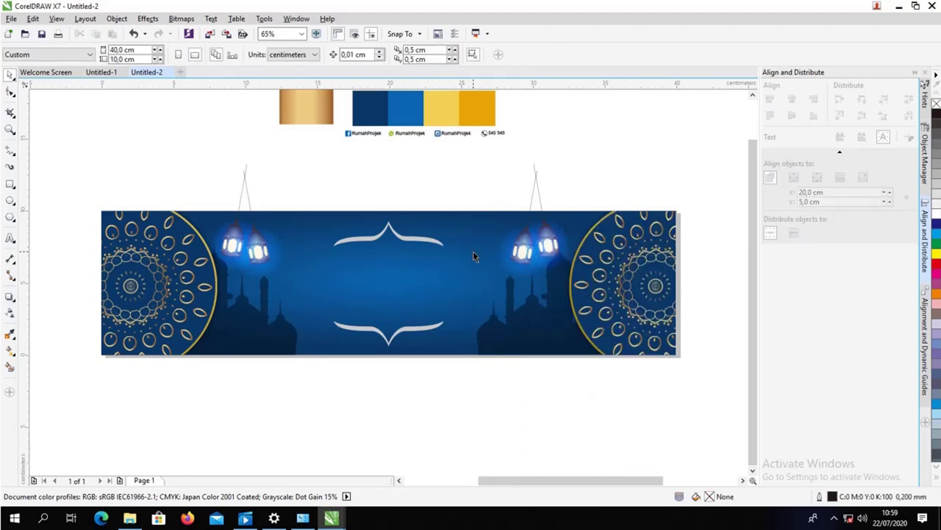
# - Move the right lantern group slightly higher, to about X 30.1 cm and Y 10 cm
pyautogui.moveTo(529, 243); pyautogui.dragTo(535, 237)
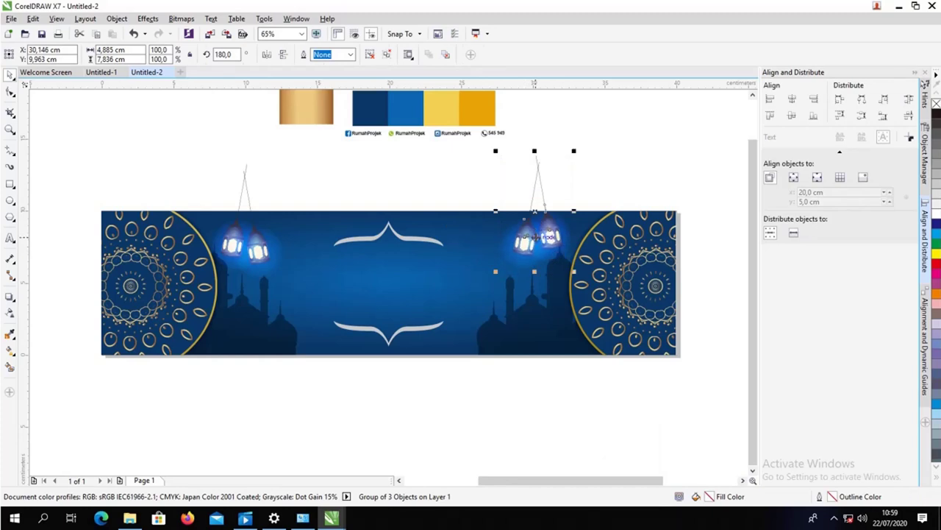
# - Unlock the banner background and PowerClip the right lantern group inside it
pyautogui.click(458, 240)
pyautogui.rightClick(453, 233)
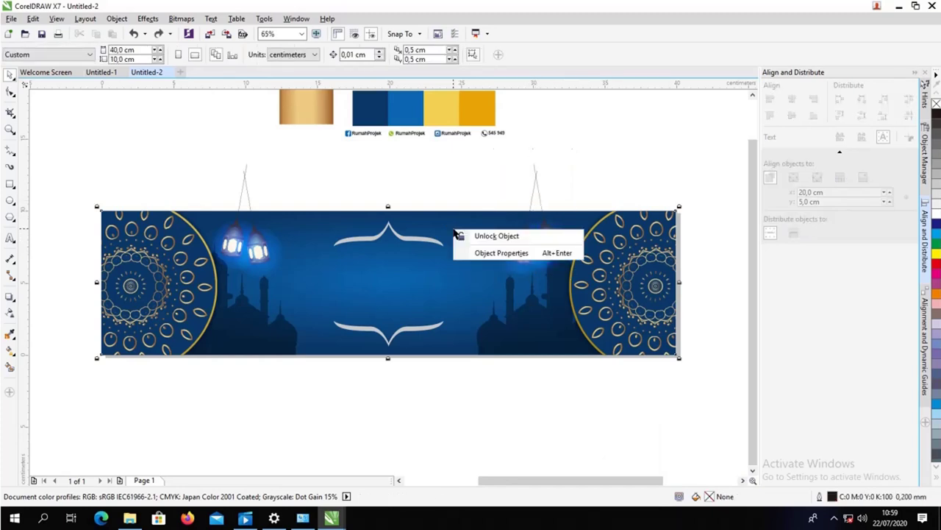
pyautogui.click(474, 236)
pyautogui.click(539, 246)
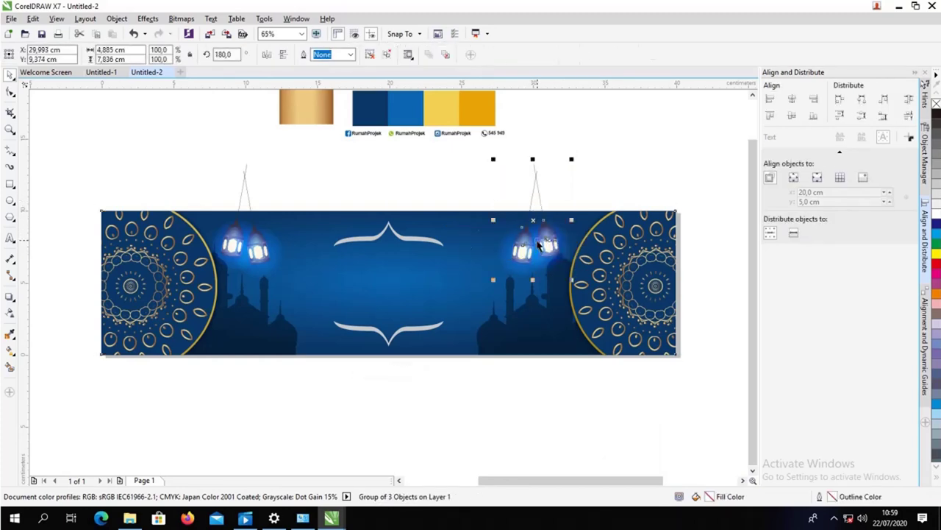
pyautogui.rightClick(536, 246)
pyautogui.click(553, 217)
pyautogui.click(466, 241)
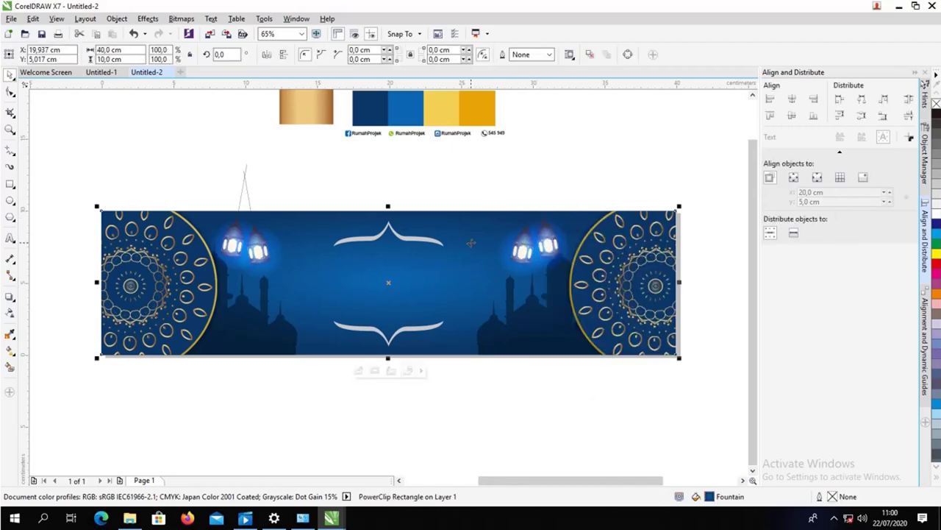
# - PowerClip the left lantern group inside the banner background and deselect it
pyautogui.click(244, 252)
pyautogui.rightClick(241, 246)
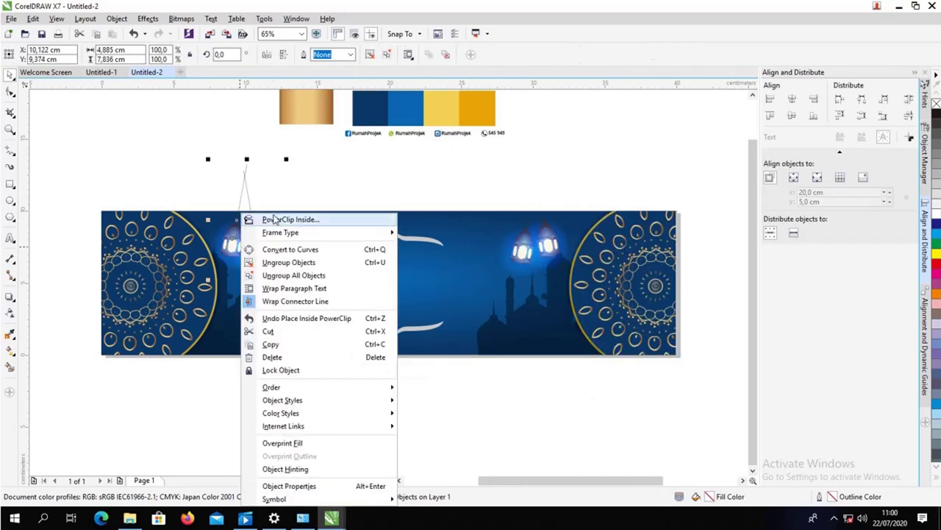
pyautogui.click(275, 220)
pyautogui.click(298, 267)
pyautogui.click(334, 172)
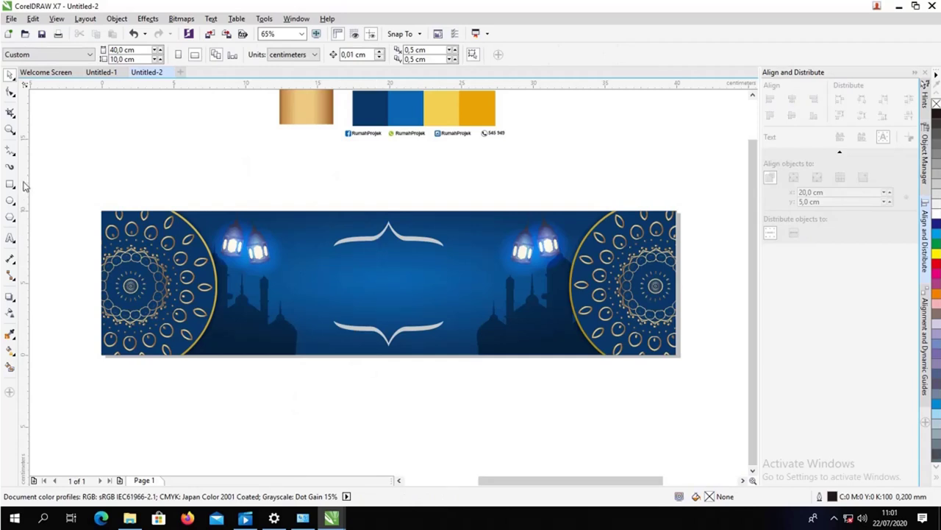
# - Add the artistic text "Rumah Tutorial Mengucapkan" just below the upper bracket
pyautogui.click(11, 239)
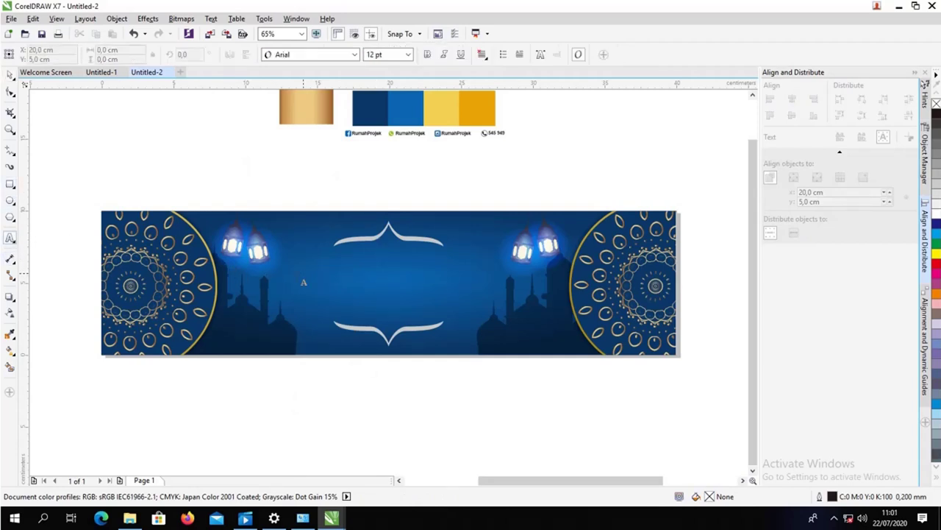
pyautogui.click(318, 263)
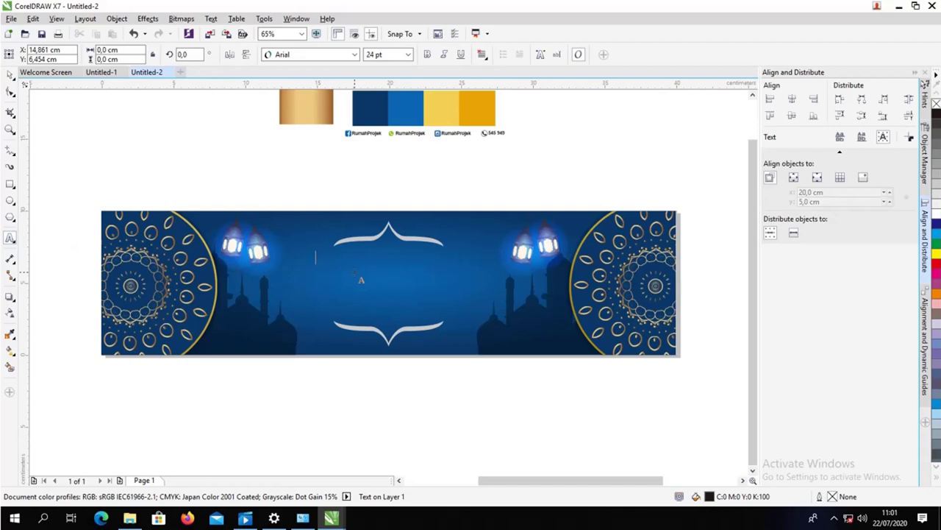
pyautogui.write('RU')
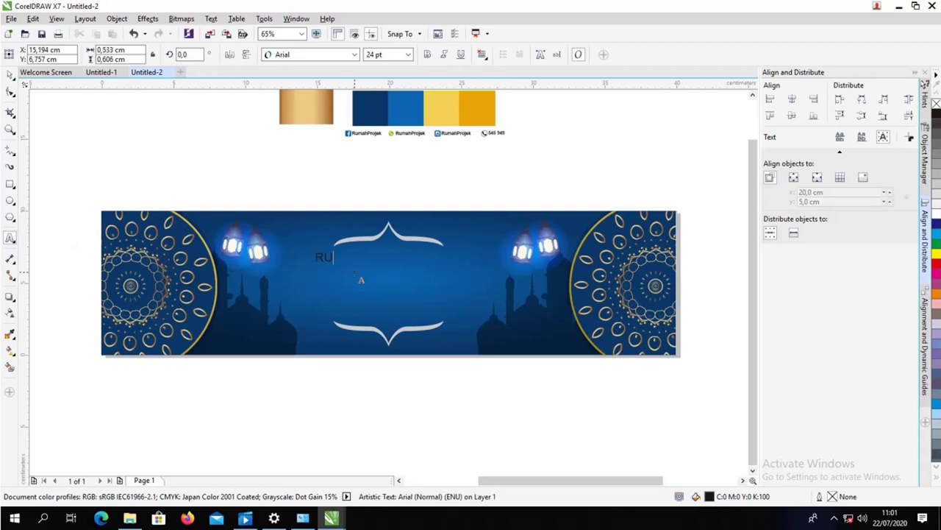
pyautogui.write('mah')
pyautogui.press('BackSpace')
pyautogui.press('BackSpace')
pyautogui.press('BackSpace')
pyautogui.write('umah Tutorial Menguca')
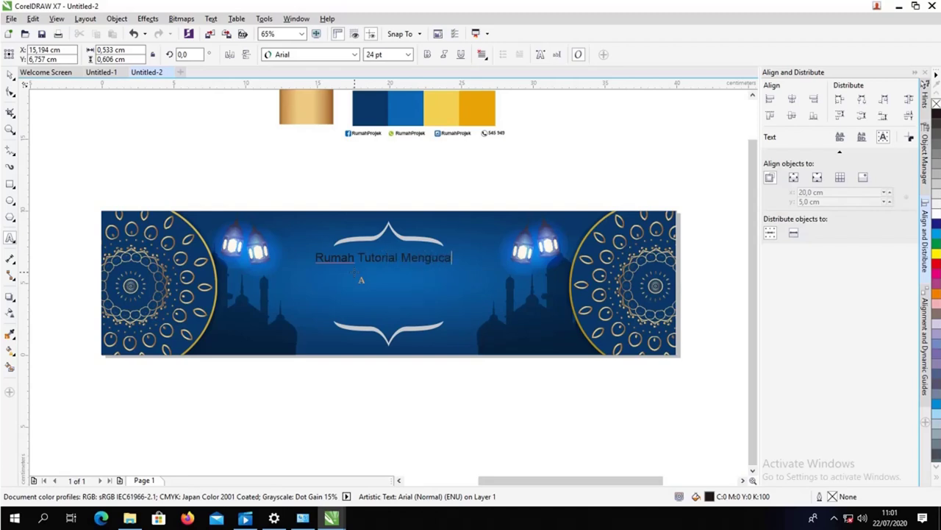
pyautogui.write('pkan')
pyautogui.click(101, 72)
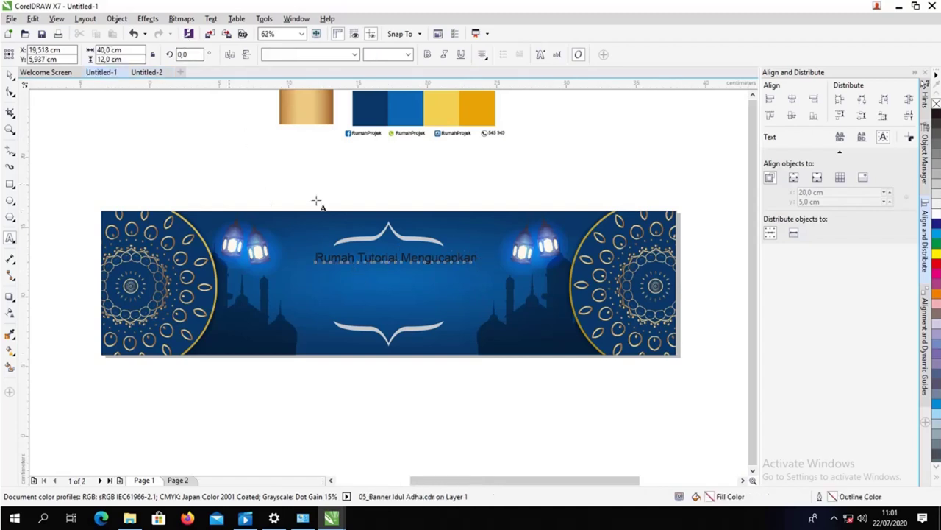
pyautogui.hotkey('ctrl', 'Tab')
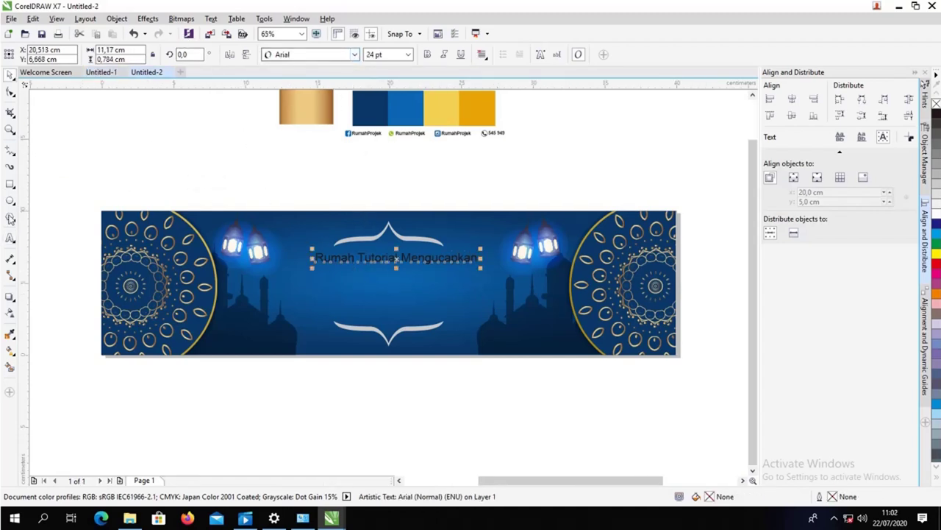
# - Set the "Rumah Tutorial Mengucapkan" text in Futura Md BT and fill it with white
pyautogui.click(10, 238)
pyautogui.click(304, 259)
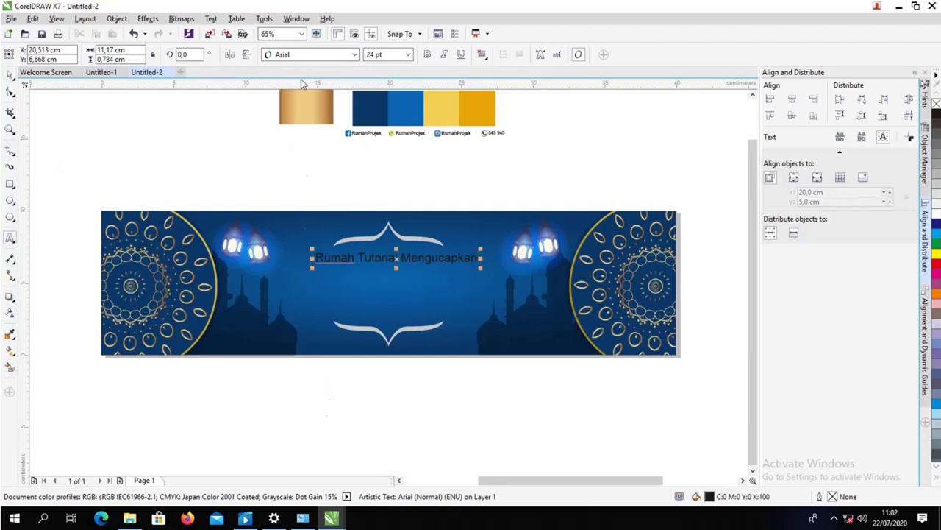
pyautogui.click(306, 55)
pyautogui.click(11, 80)
pyautogui.click(303, 54)
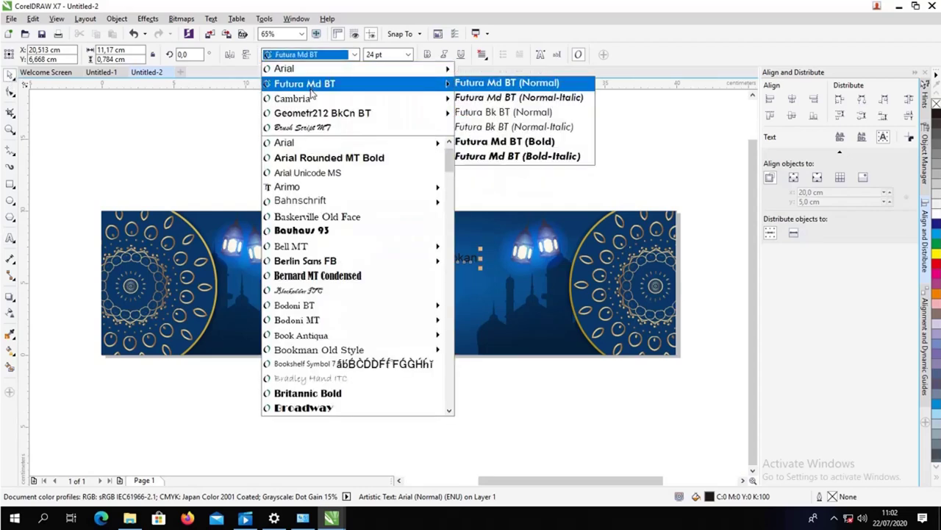
pyautogui.click(312, 83)
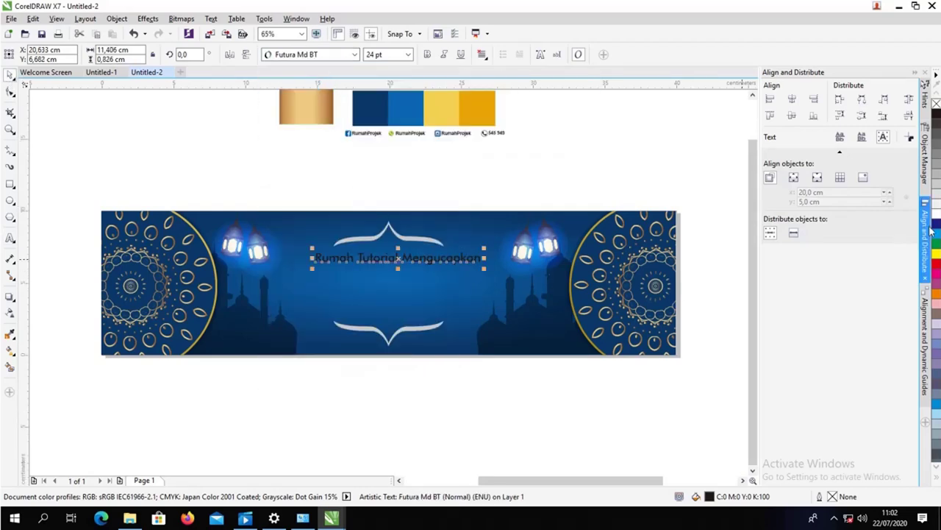
pyautogui.click(620, 176)
pyautogui.click(424, 262)
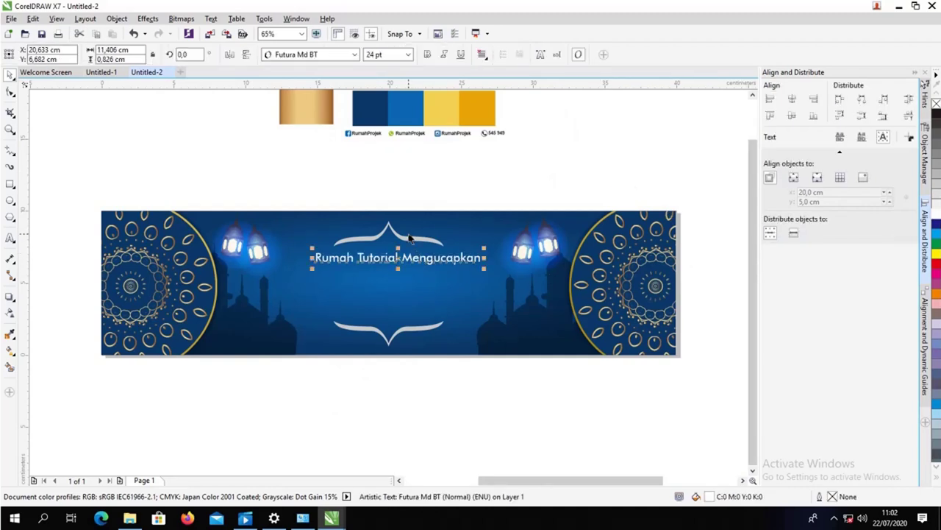
# - Centre the white text line horizontally on the banner background
pyautogui.keyDown('shift'); pyautogui.click(410, 237); pyautogui.keyUp('shift')
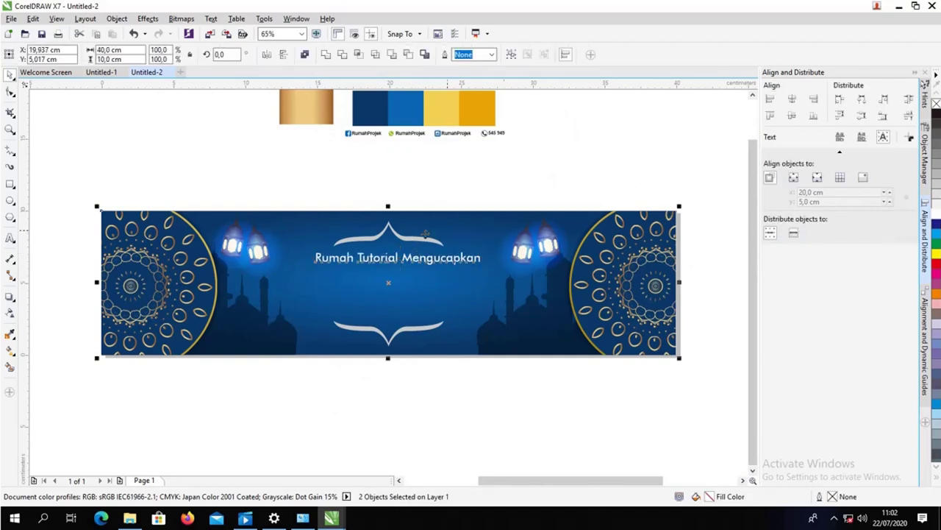
pyautogui.click(793, 100)
pyautogui.click(579, 135)
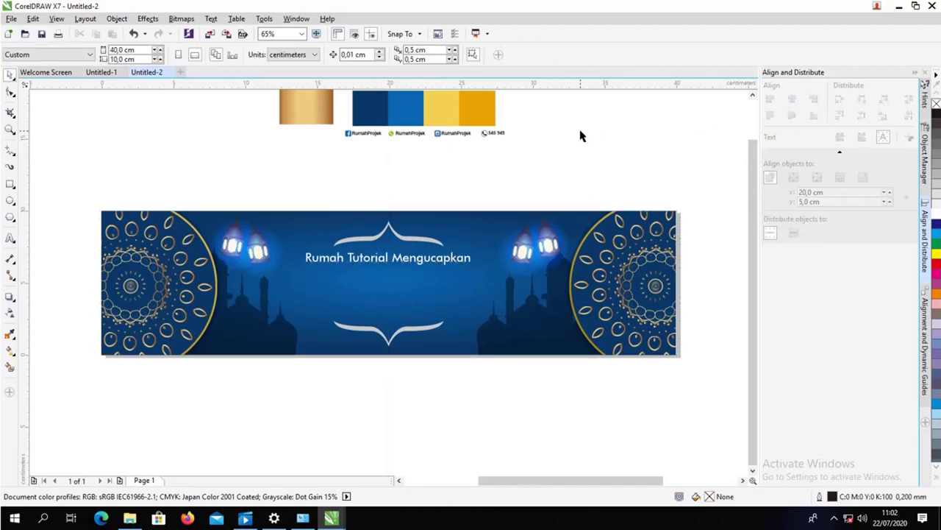
# - Add the artistic text "SELAMAT HARI RAYA" directly below the "Rumah Tutorial Mengucapkan" line
pyautogui.click(10, 238)
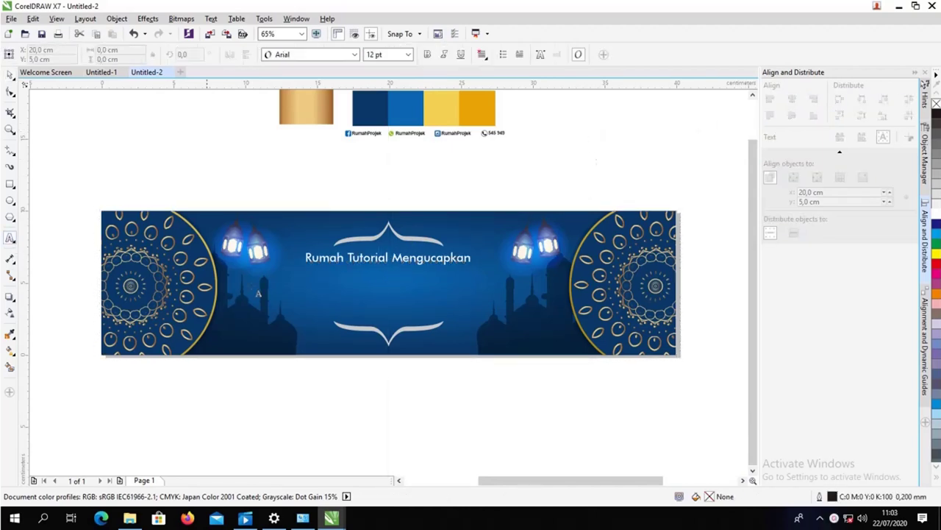
pyautogui.click(327, 275)
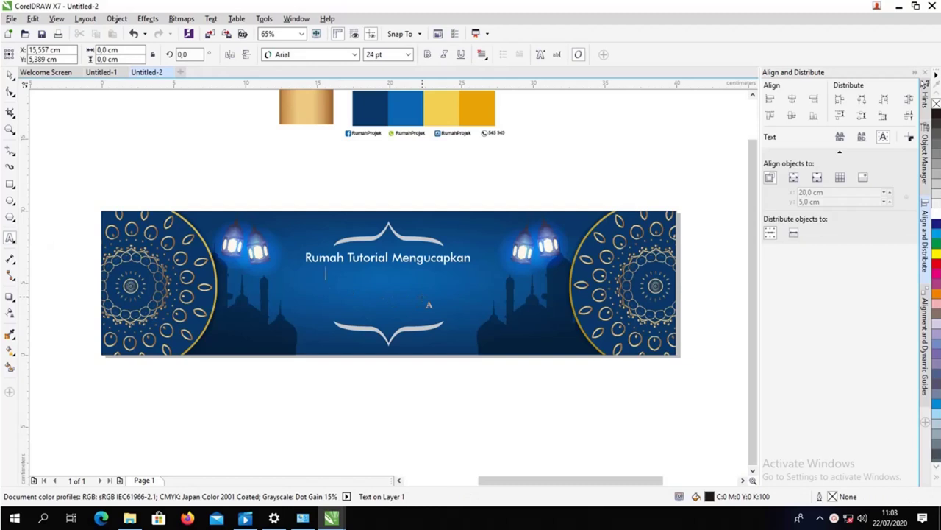
pyautogui.write('S')
pyautogui.press('Escape')
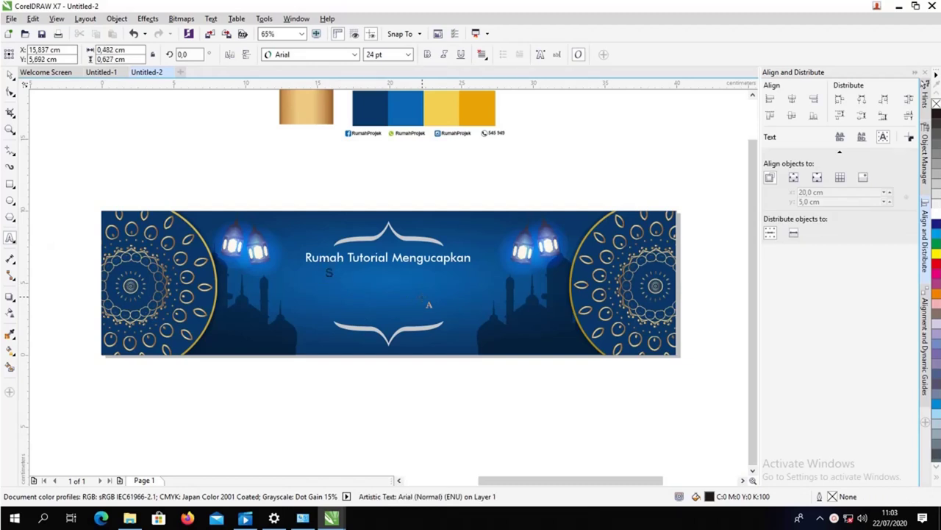
pyautogui.write('ELAMAT HARI RAYA')
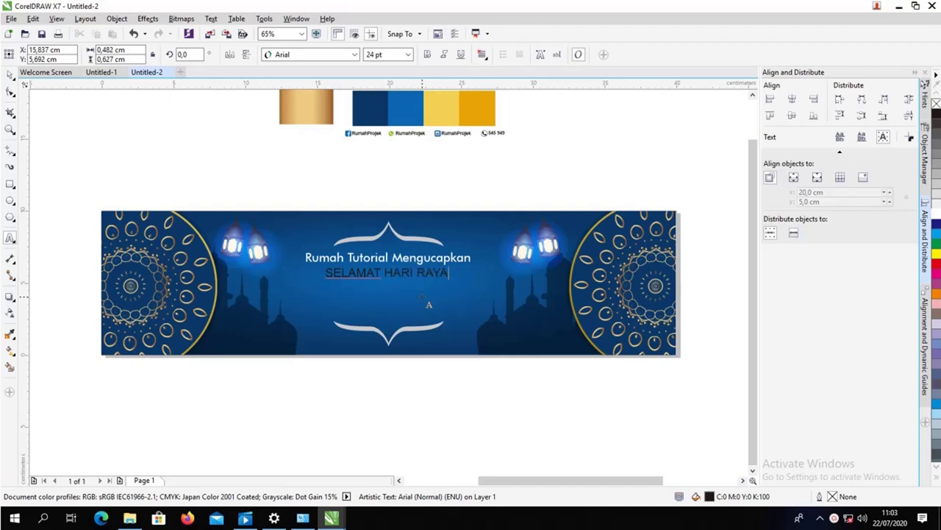
pyautogui.click(10, 74)
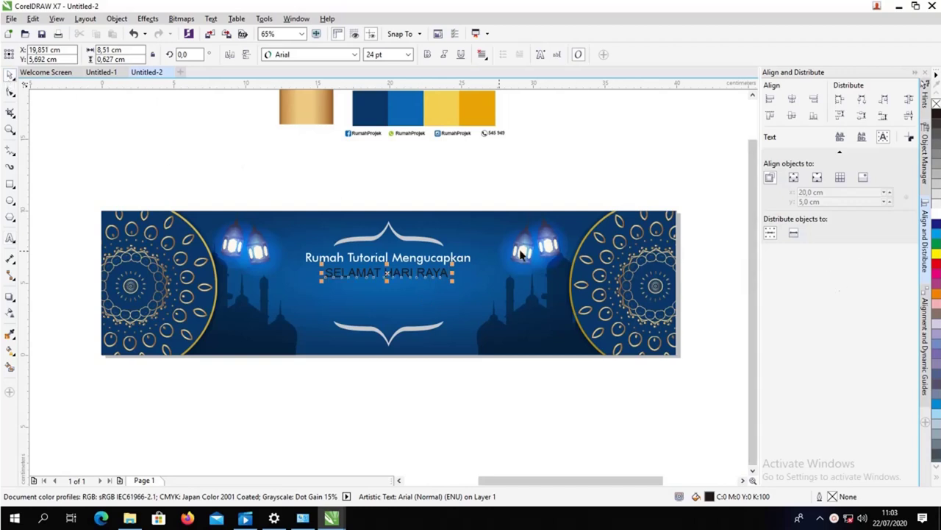
# - Enlarge "SELAMAT HARI RAYA" to about 35.6 pt, set it in bold Cambria and shift it to about X 20.1 cm
pyautogui.moveTo(452, 284); pyautogui.dragTo(482, 283)
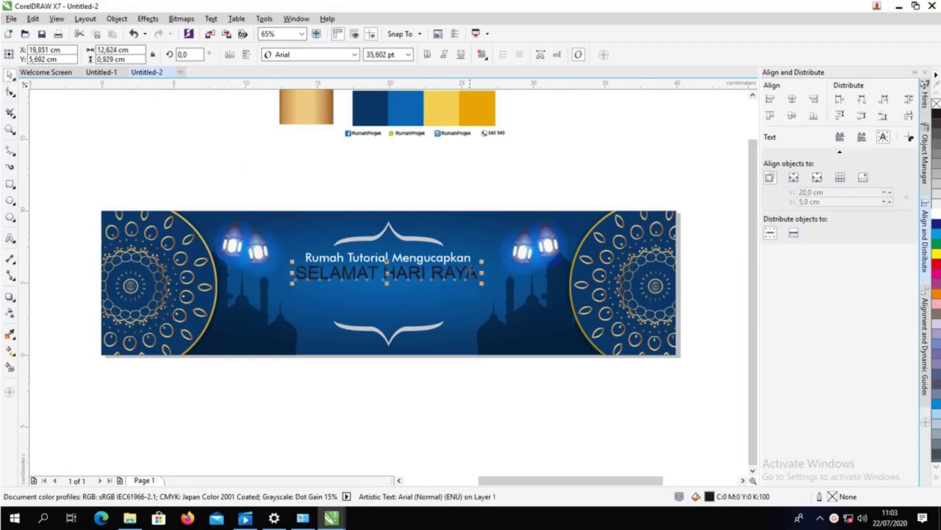
pyautogui.click(428, 54)
pyautogui.click(355, 55)
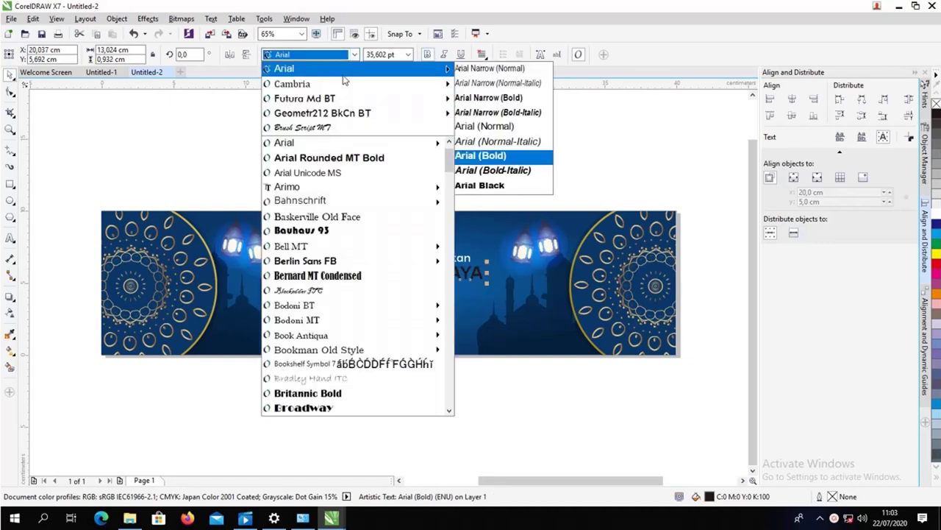
pyautogui.click(343, 84)
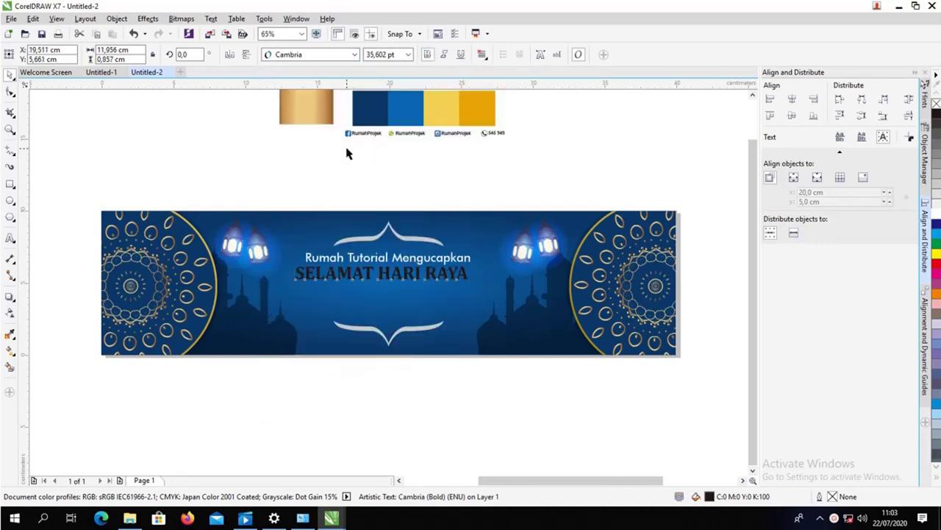
pyautogui.moveTo(381, 274); pyautogui.dragTo(390, 273)
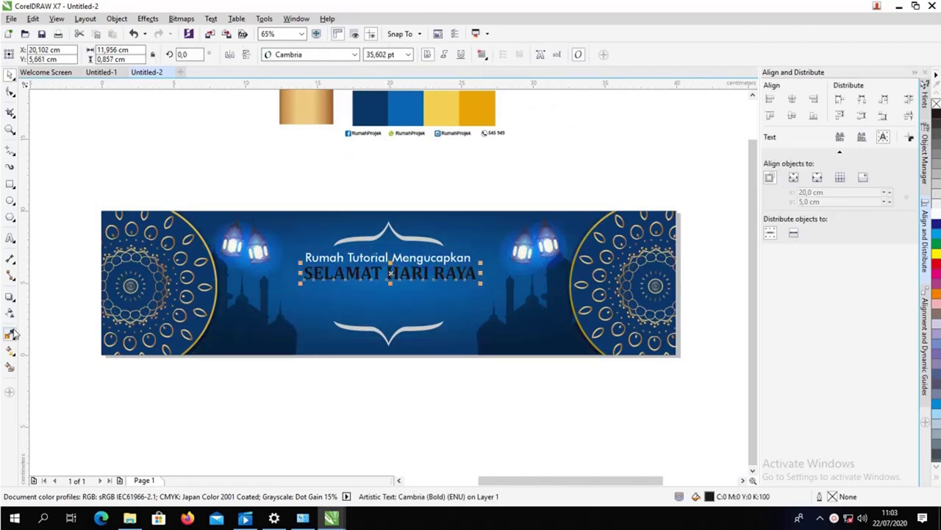
# - Copy the gold gradient fill from the swatch above the banner onto the "SELAMAT HARI RAYA" text
pyautogui.click(15, 340)
pyautogui.click(59, 345)
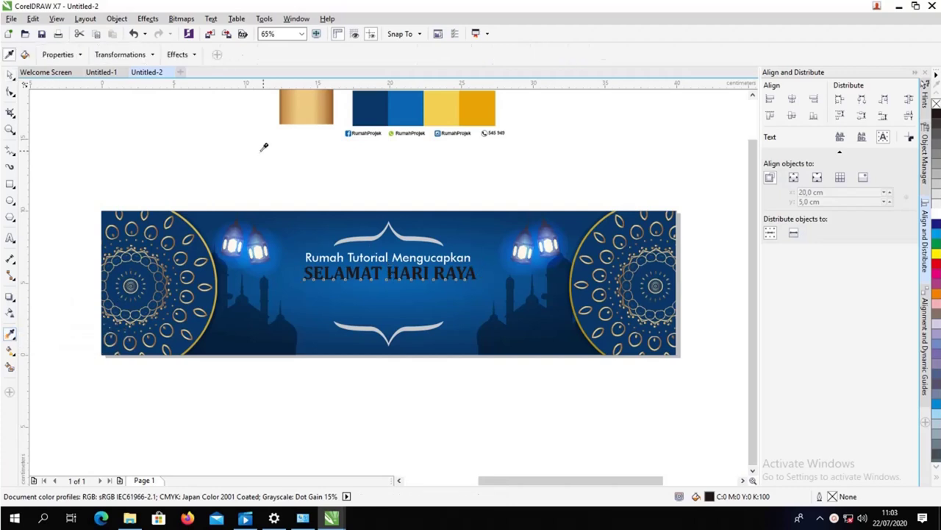
pyautogui.click(309, 103)
pyautogui.click(358, 274)
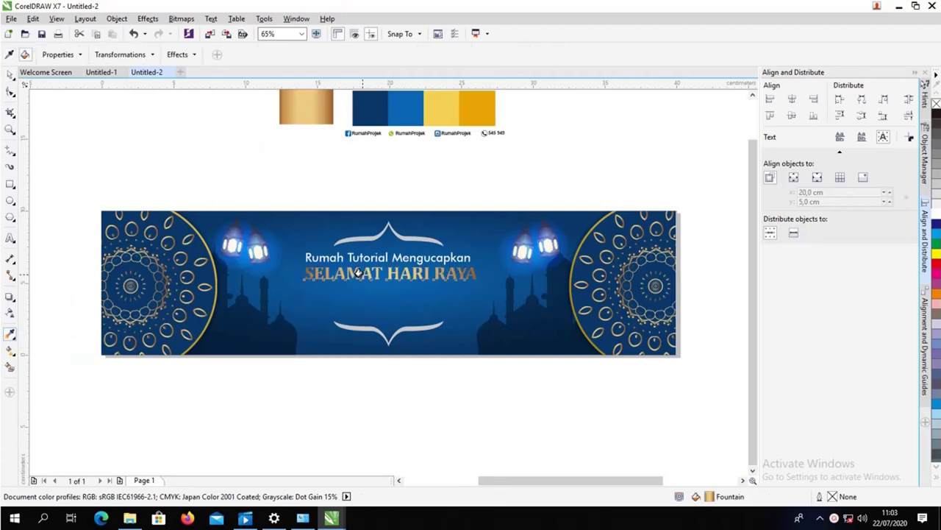
pyautogui.click(10, 74)
# - Add the artistic text "IDUL ADHA 1441 H" below the gold "SELAMAT HARI RAYA" line
pyautogui.click(11, 237)
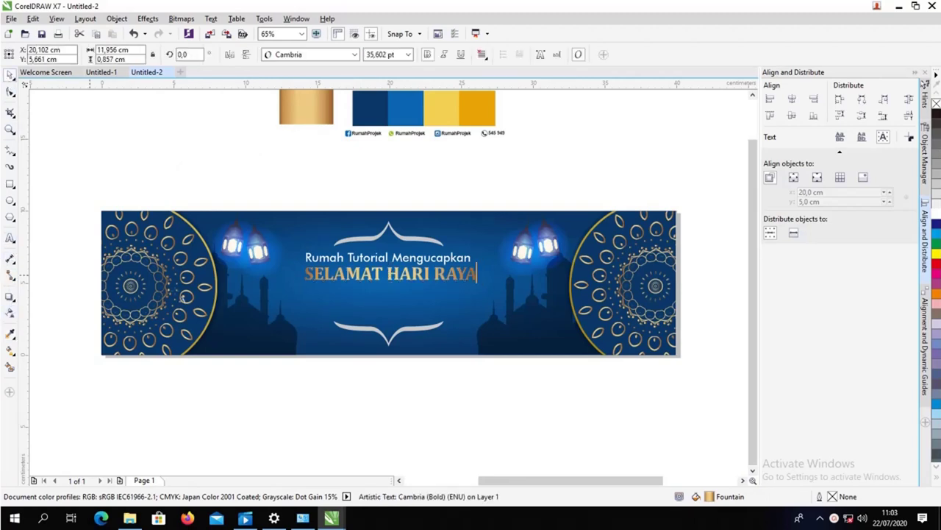
pyautogui.click(308, 295)
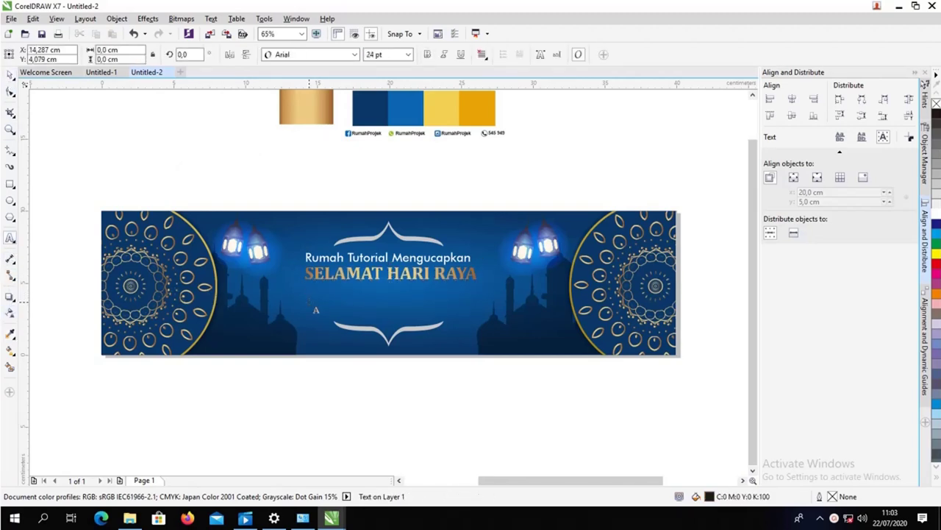
pyautogui.write('M')
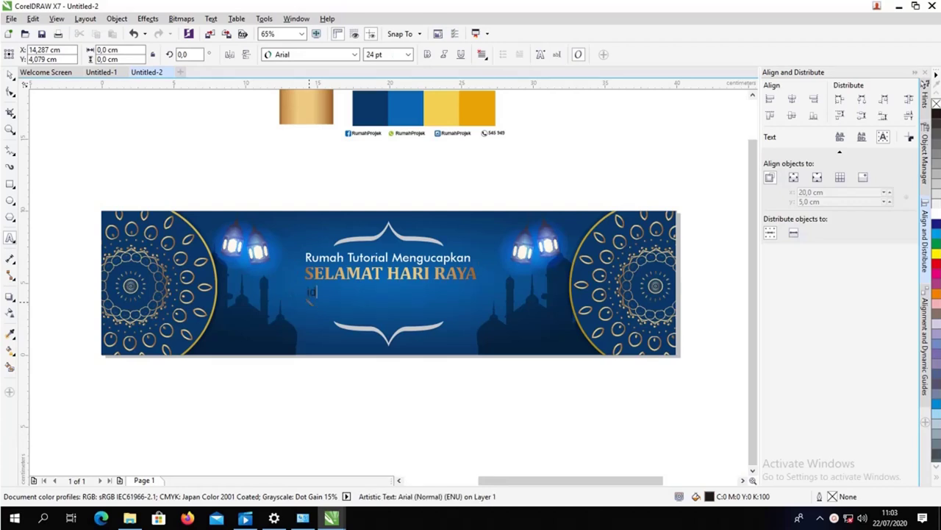
pyautogui.press('BackSpace')
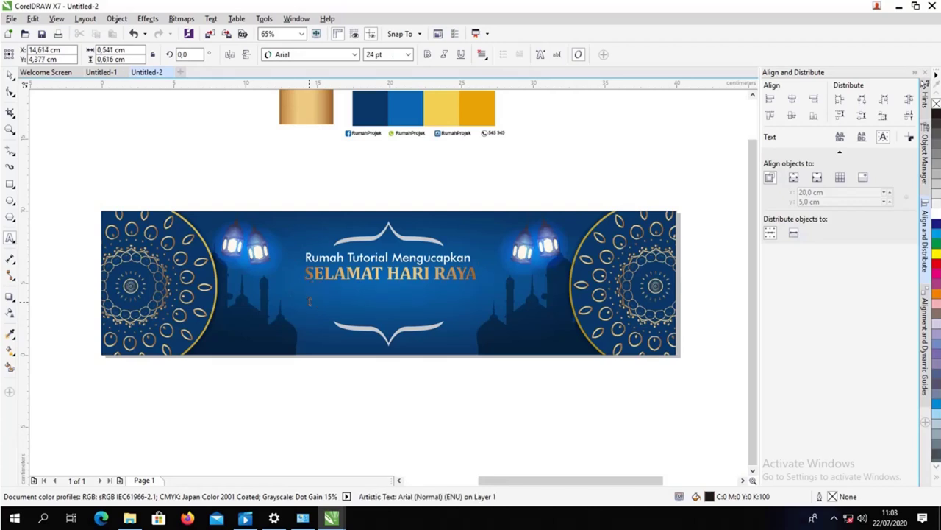
pyautogui.write('IDUL ADHA 1441 H')
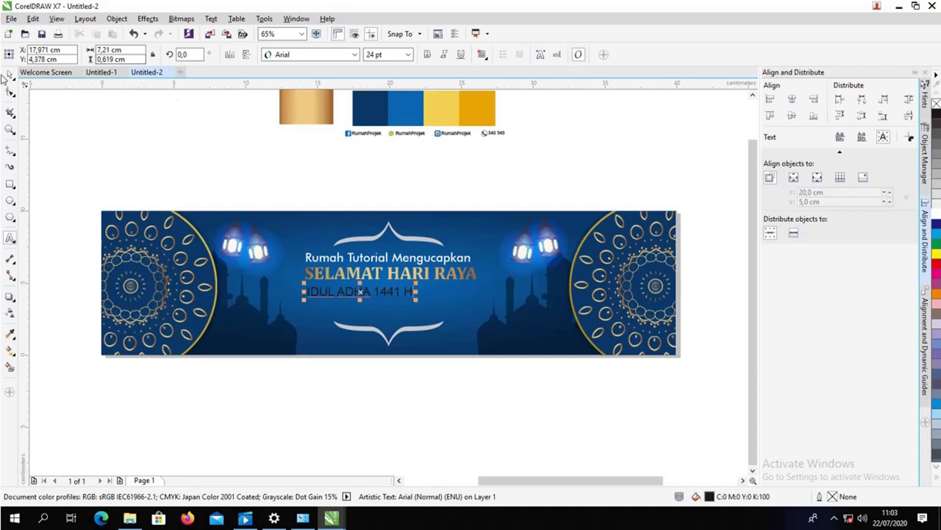
pyautogui.click(9, 75)
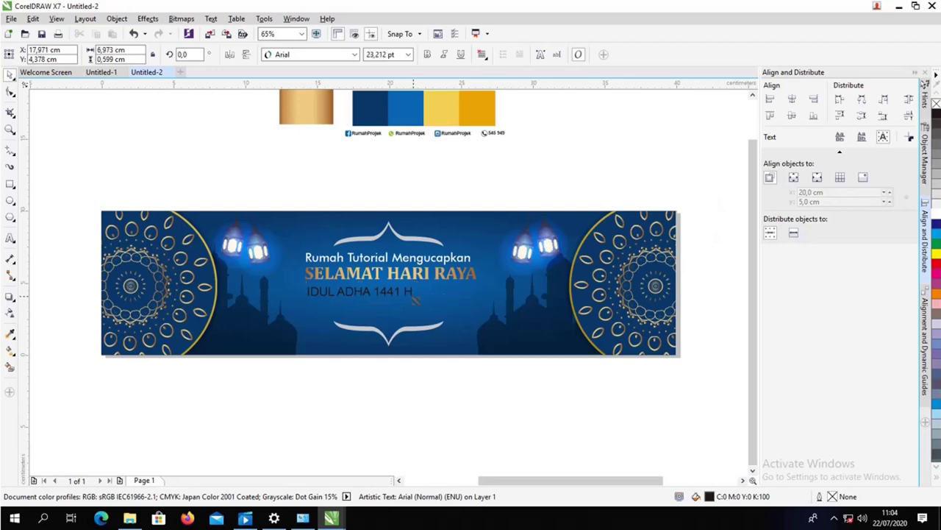
# - Enlarge "IDUL ADHA 1441 H" to about 47.1 pt, set it in bold Cambria and shift it to about X 20 cm
pyautogui.moveTo(414, 295); pyautogui.dragTo(450, 300)
pyautogui.moveTo(375, 295); pyautogui.dragTo(402, 294)
pyautogui.click(355, 55)
pyautogui.moveTo(329, 84)
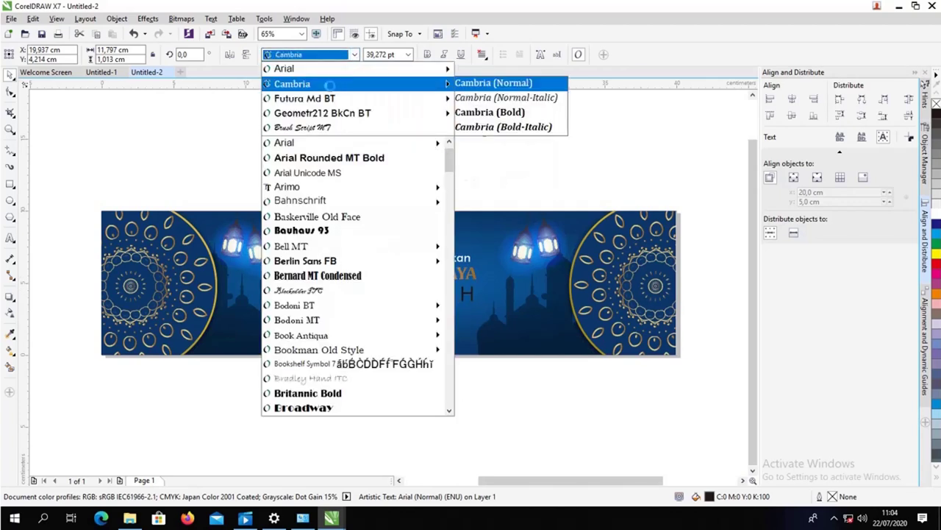
pyautogui.click(490, 112)
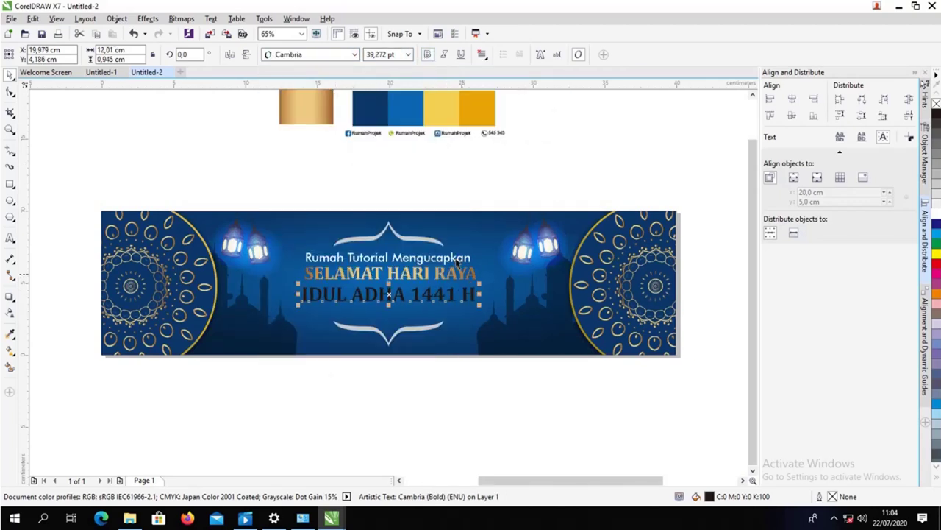
pyautogui.moveTo(481, 302)
pyautogui.mouseDown()
pyautogui.moveTo(496, 303)
pyautogui.moveTo(489, 316)
pyautogui.mouseUp()
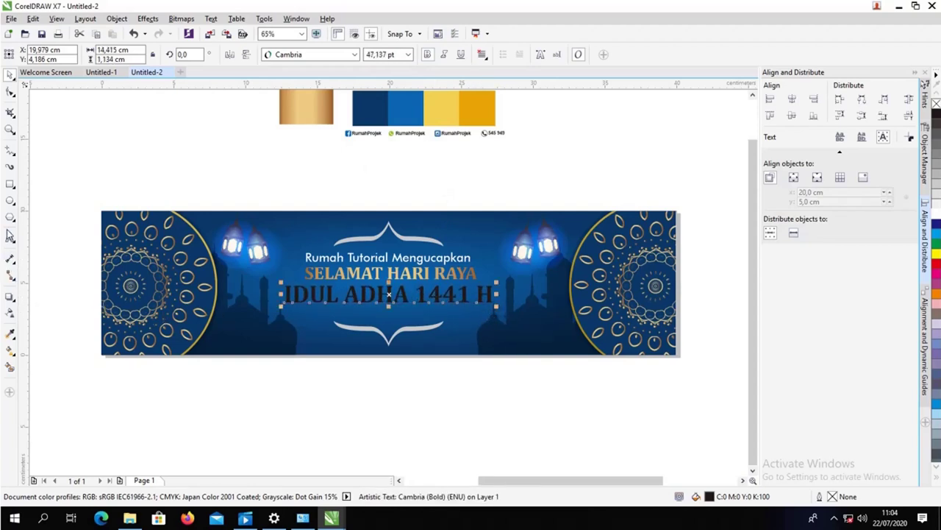
# - Copy the gold gradient and text attributes from "SELAMAT HARI RAYA" onto "IDUL ADHA 1441 H" with the Attributes Eyedropper
pyautogui.click(11, 315)
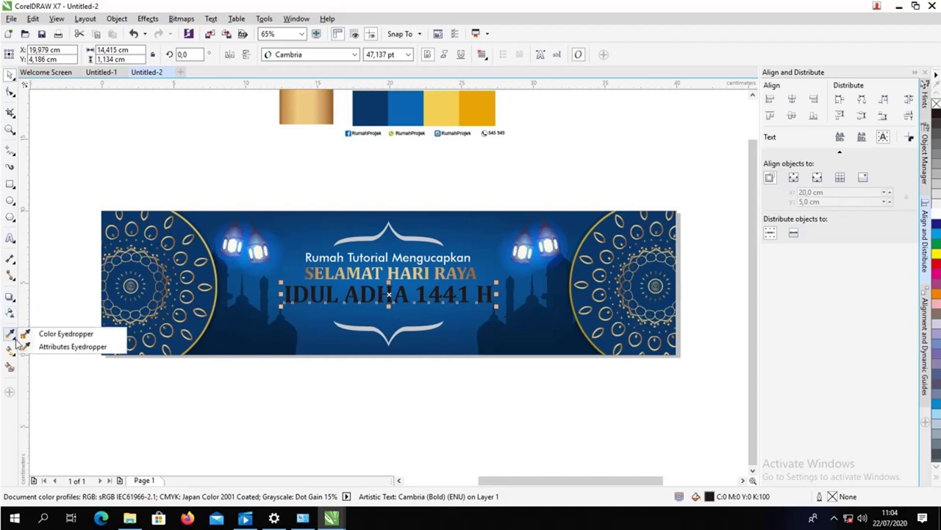
pyautogui.click(66, 346)
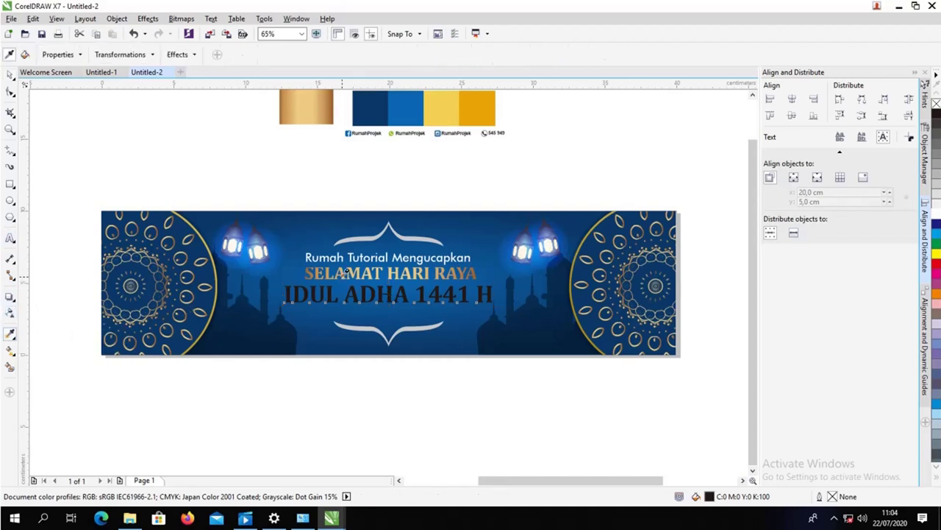
pyautogui.click(345, 270)
pyautogui.click(349, 294)
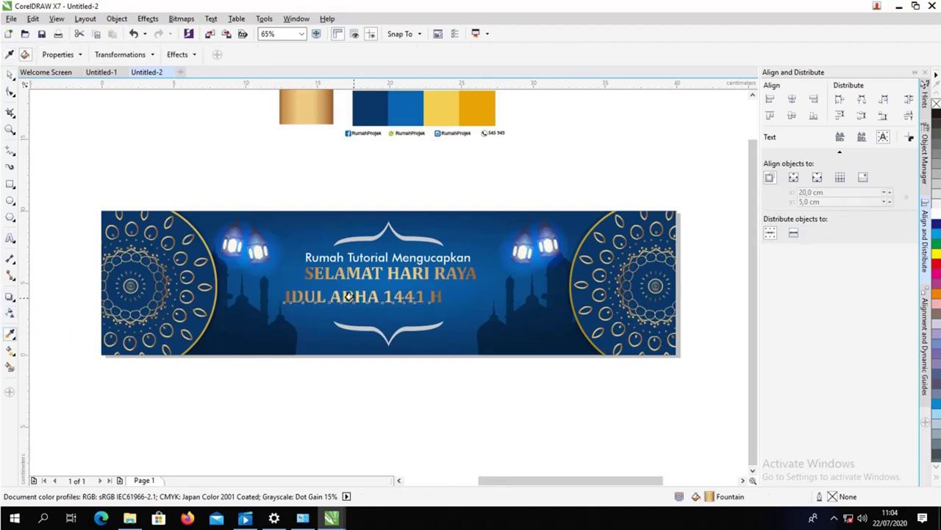
# - Enlarge the gold "IDUL ADHA 1441 H" to about 45.7 pt and shift it to about X 20 cm
pyautogui.click(10, 74)
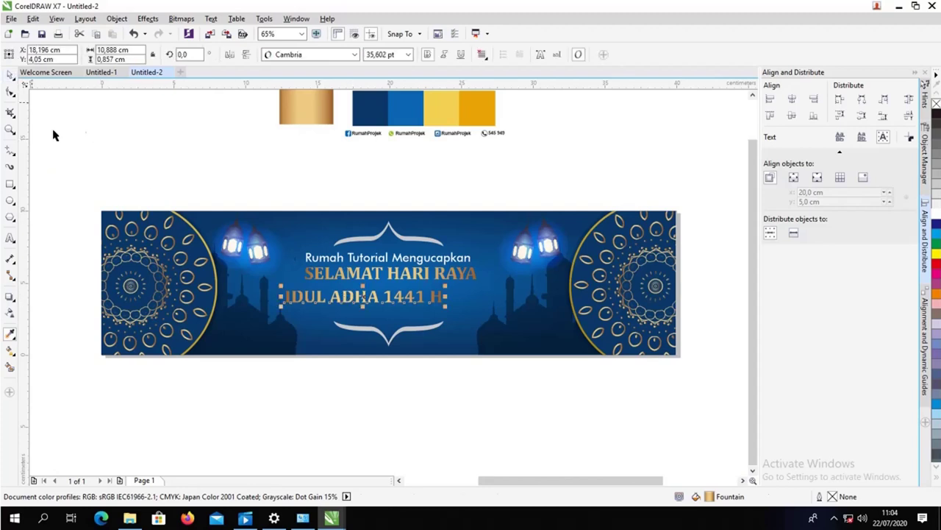
pyautogui.moveTo(445, 303); pyautogui.dragTo(468, 309)
pyautogui.moveTo(375, 297); pyautogui.dragTo(401, 294)
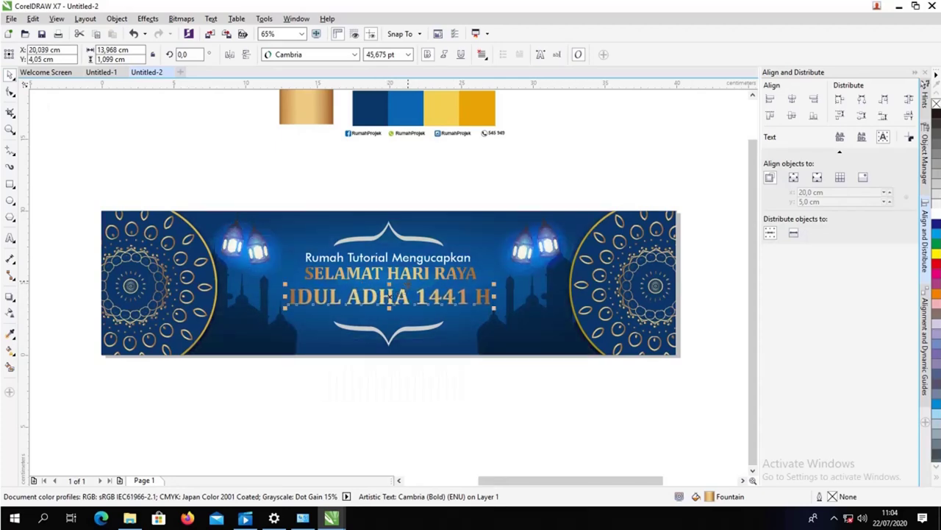
# - Centre the two gold lines on each other, lower them slightly and tighten their gap with "IDUL ADHA 1441 H" at about Y 4.3 cm
pyautogui.keyDown('shift'); pyautogui.click(411, 277); pyautogui.keyUp('shift')
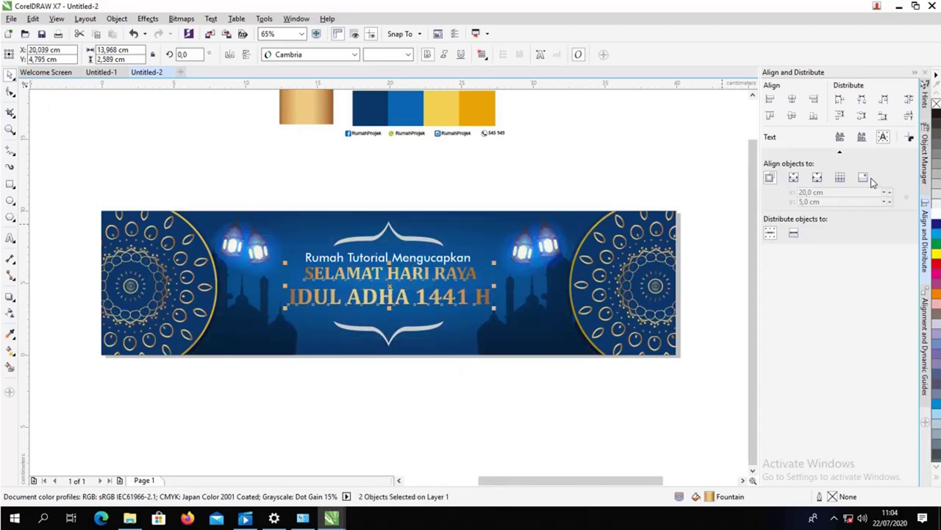
pyautogui.click(792, 100)
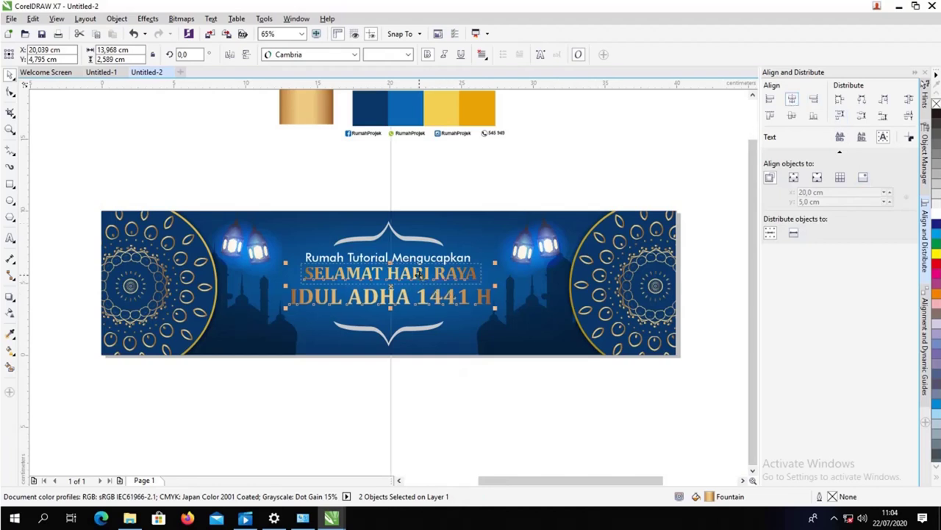
pyautogui.moveTo(417, 273); pyautogui.dragTo(417, 278)
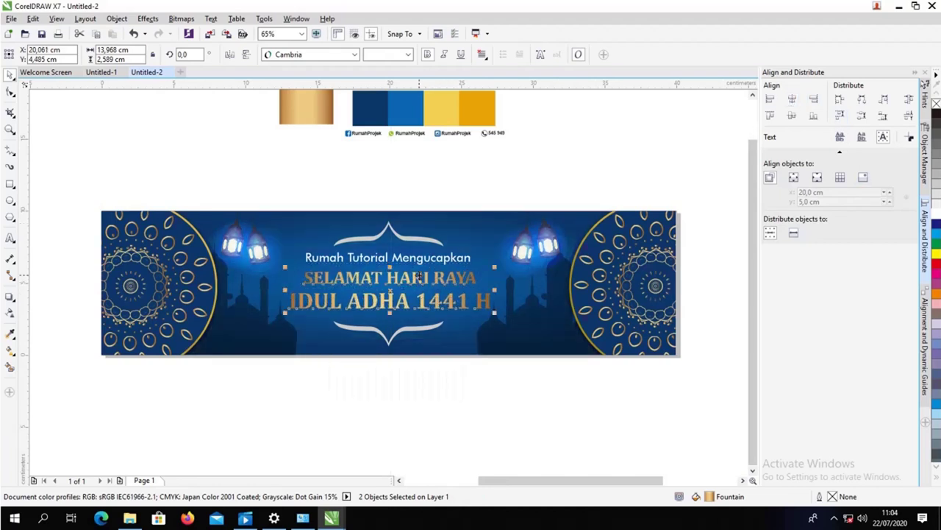
pyautogui.click(455, 305)
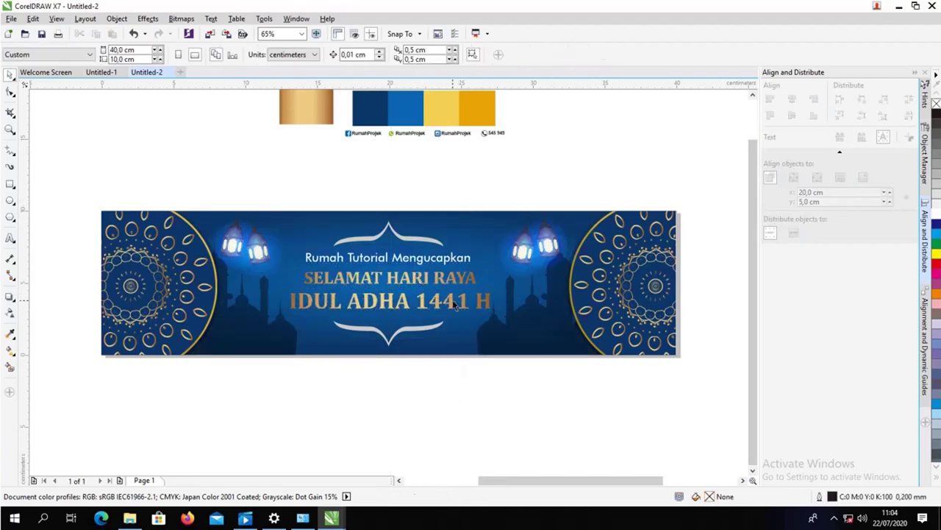
pyautogui.moveTo(454, 304); pyautogui.dragTo(453, 293)
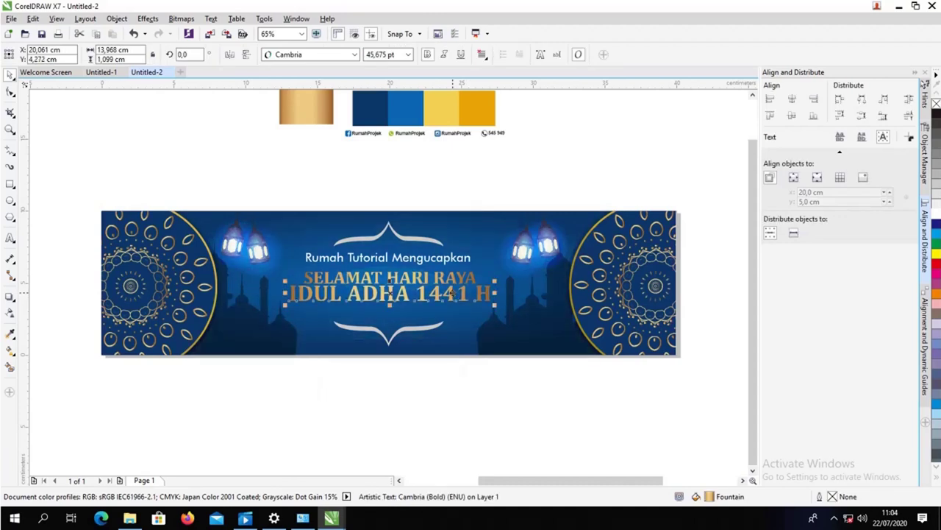
pyautogui.click(493, 183)
# - Add the artistic text "Sucikan Hati, Bersihkan Jiwa di Hari Yang Suci" below "IDUL ADHA 1441 H"
pyautogui.scroll(1, 493, 183)
pyautogui.press('F8')
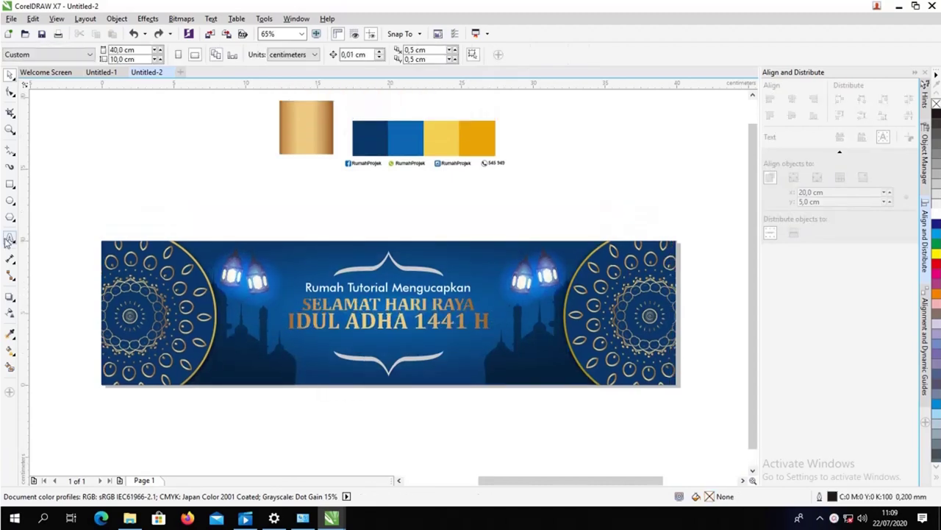
pyautogui.click(330, 343)
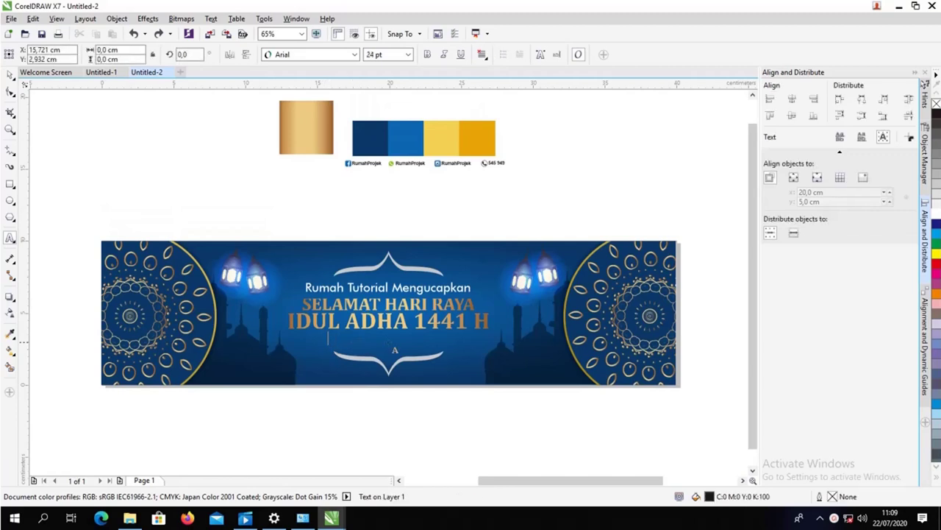
pyautogui.write('Suci')
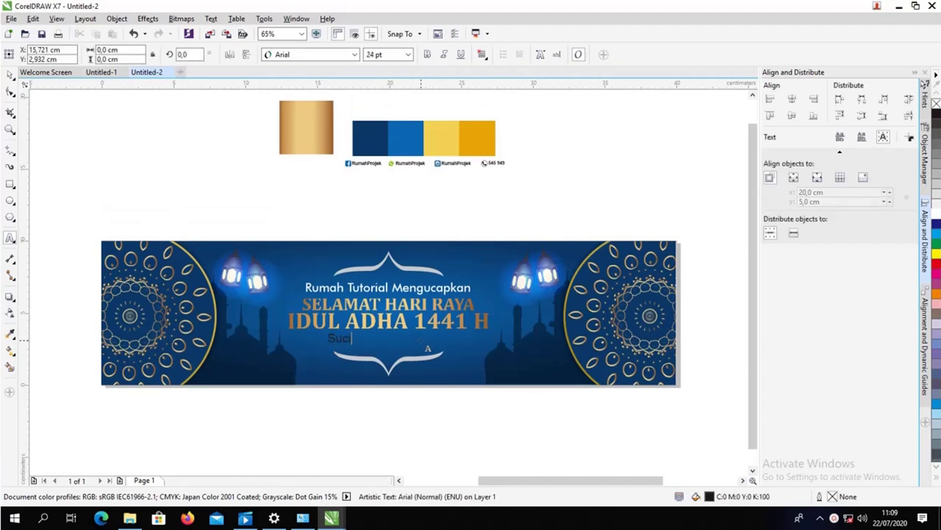
pyautogui.write('kan Hati, Bersihka')
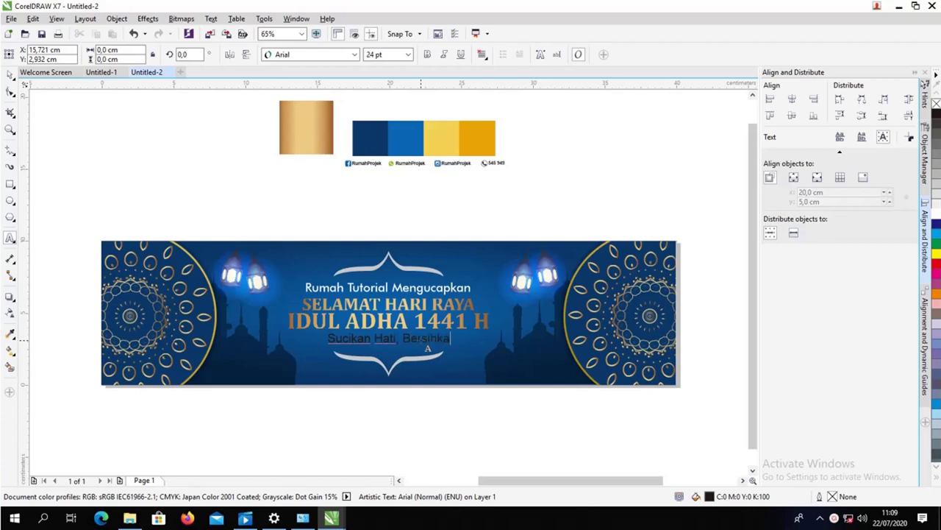
pyautogui.write('n ')
pyautogui.write('Jia')
pyautogui.write('wa')
pyautogui.press('BackSpace')
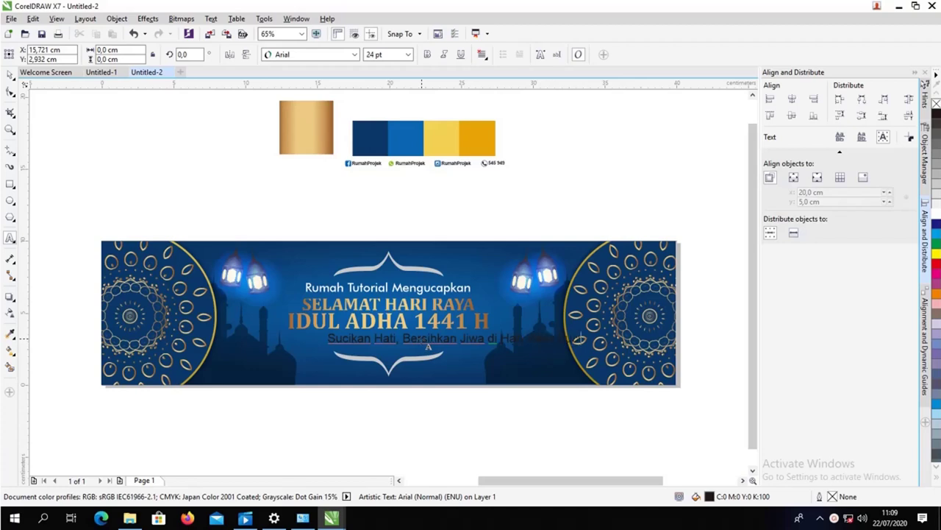
pyautogui.click(11, 73)
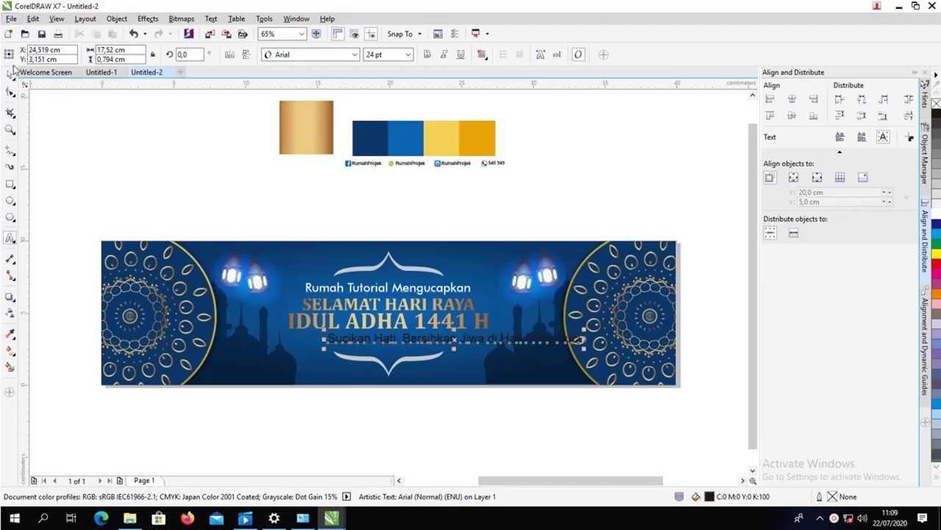
pyautogui.click(11, 73)
# - Shift the "Sucikan Hati" slogan to about X 20.2 cm and format it in white Futura Md BT
pyautogui.moveTo(381, 340); pyautogui.dragTo(320, 340)
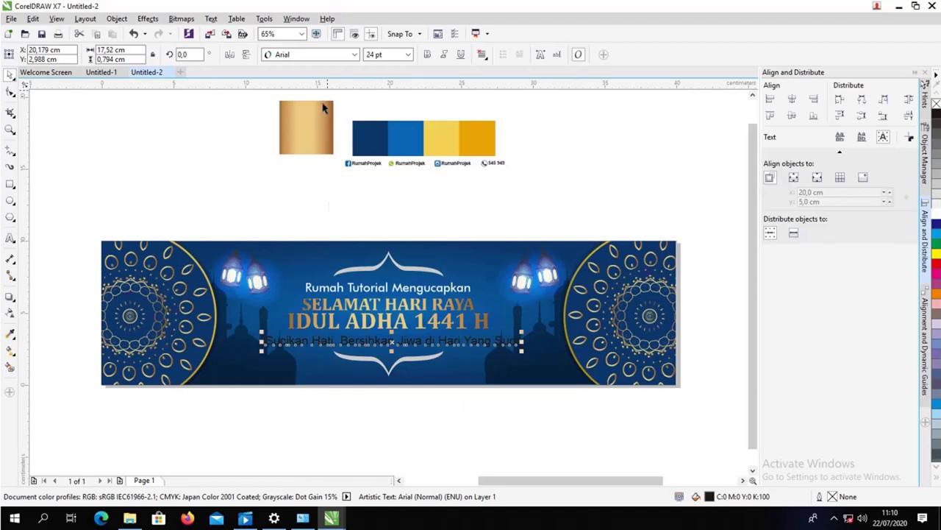
pyautogui.click(309, 54)
pyautogui.click(354, 55)
pyautogui.moveTo(347, 98)
pyautogui.press('Up')
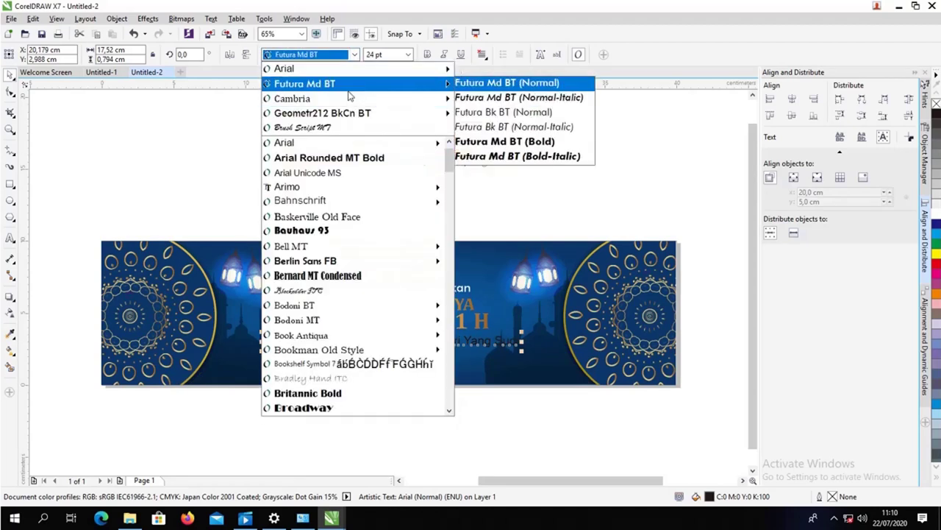
pyautogui.press('Return')
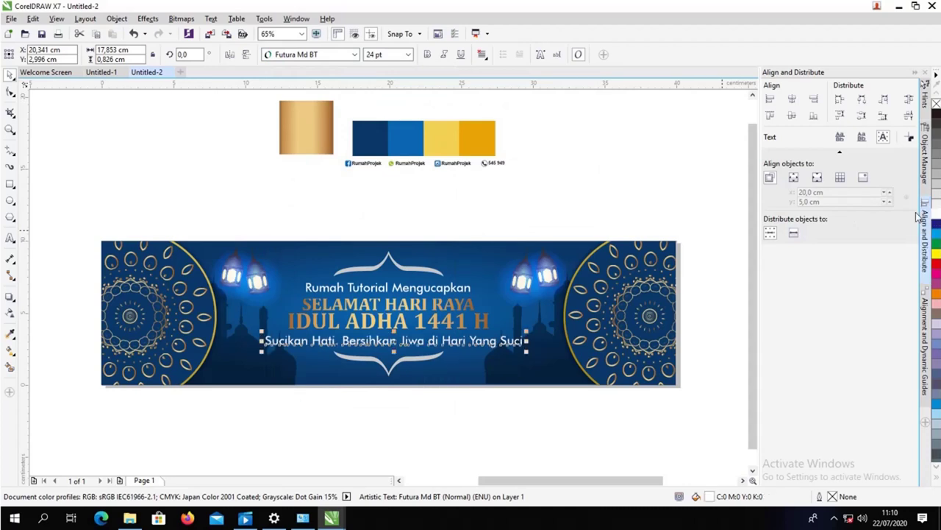
pyautogui.click(684, 194)
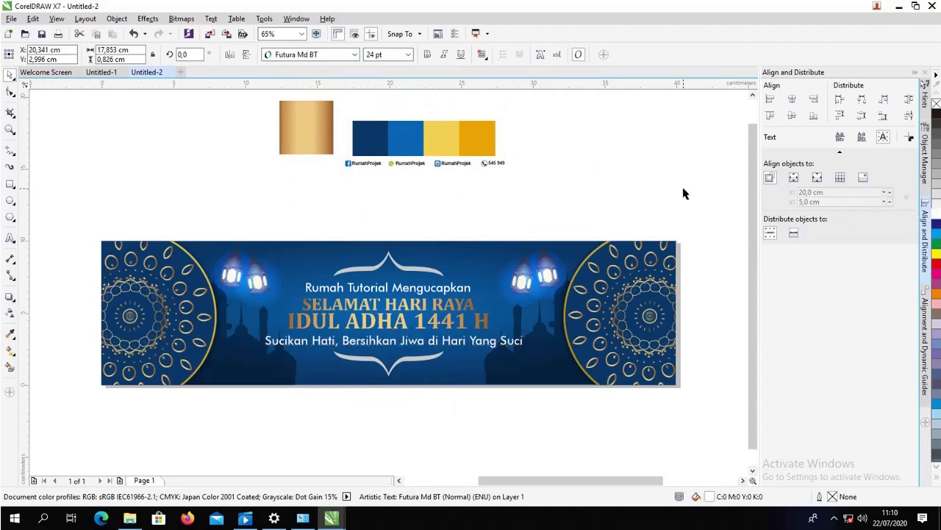
# - Centre the "Sucikan Hati" slogan horizontally on the "IDUL ADHA 1441 H" line
pyautogui.click(423, 349)
pyautogui.keyDown('shift'); pyautogui.click(425, 330); pyautogui.keyUp('shift')
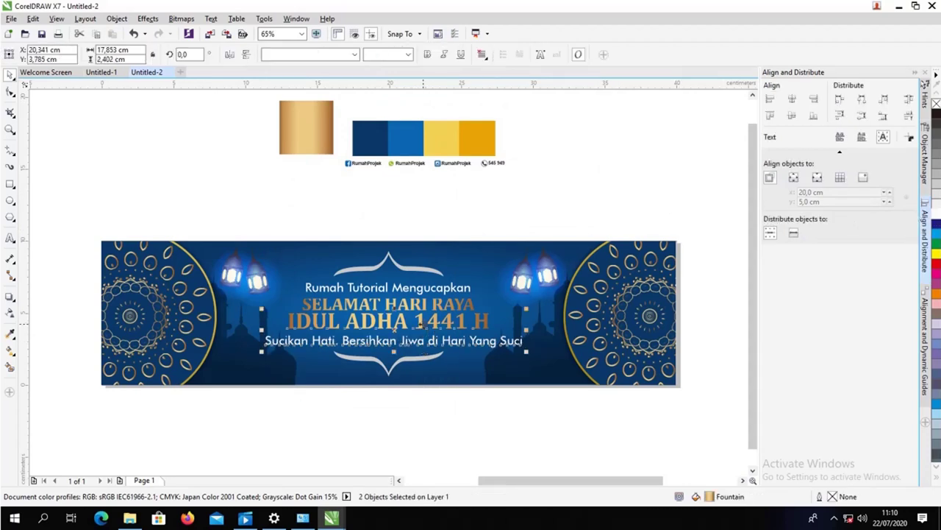
pyautogui.click(792, 99)
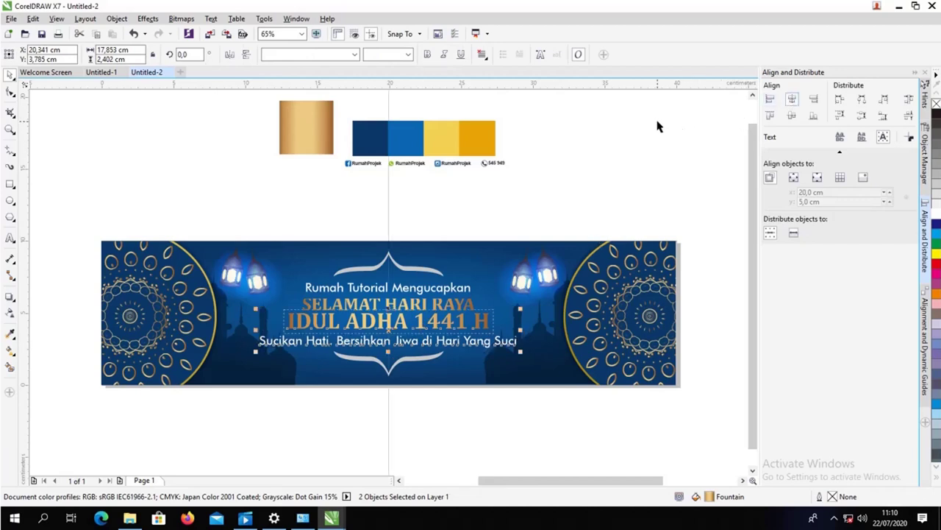
pyautogui.click(658, 137)
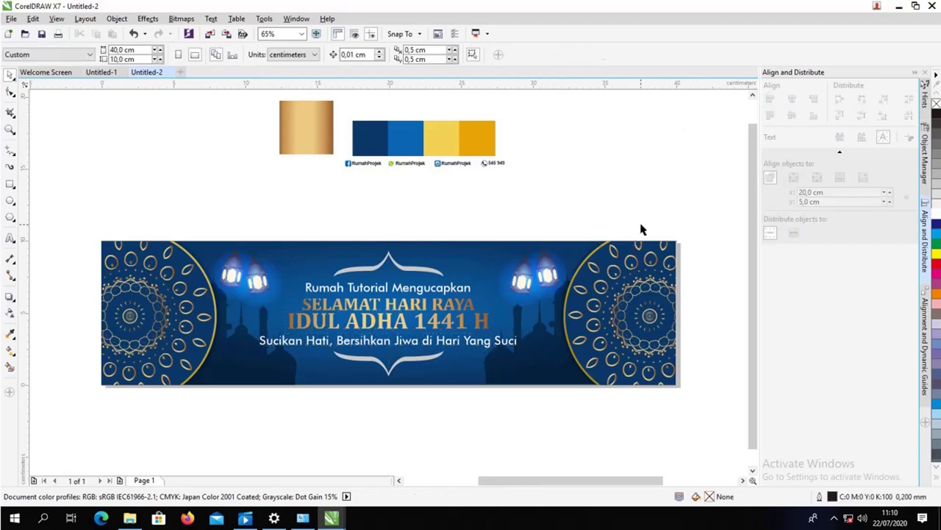
# - Move the grouped social media contact row onto the banner's bottom edge, below the lower bracket
pyautogui.moveTo(455, 168); pyautogui.dragTo(416, 380)
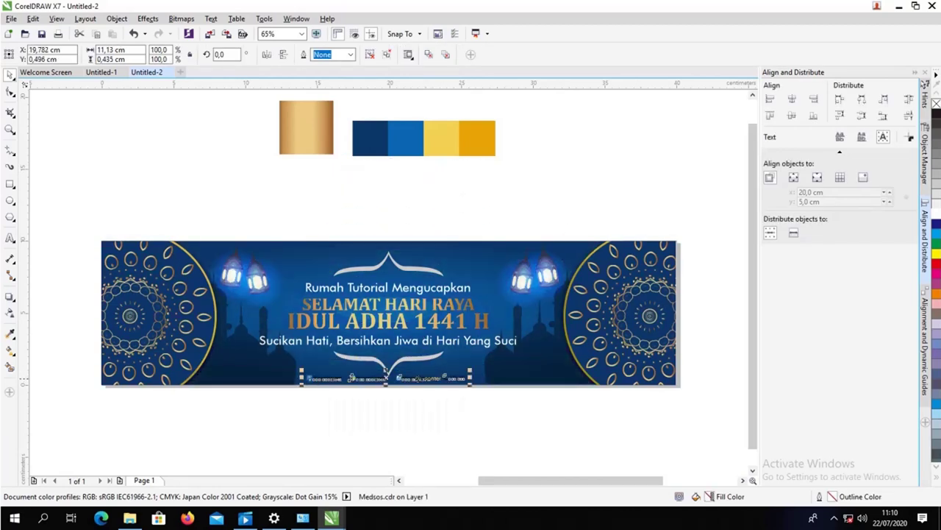
# - Ungroup the two brackets, then raise the lower bracket to about Y 1.8 cm and the slogan to about Y 3.2 cm
pyautogui.click(416, 362)
pyautogui.hotkey('ctrl', 'u')
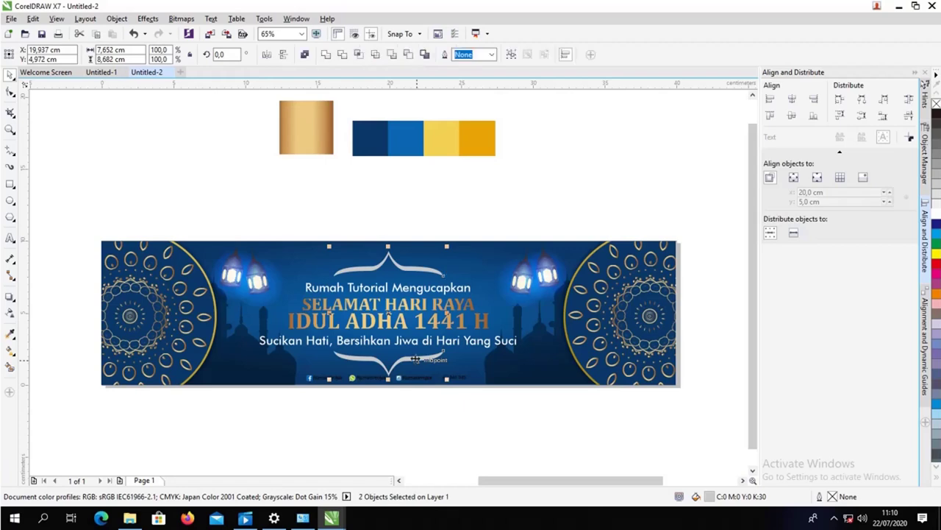
pyautogui.click(413, 392)
pyautogui.moveTo(408, 361); pyautogui.dragTo(409, 357)
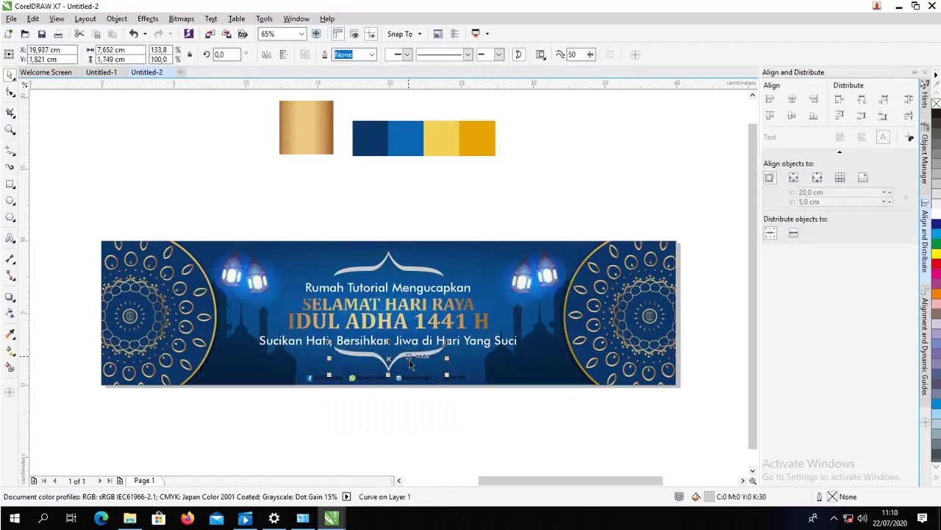
pyautogui.click(420, 393)
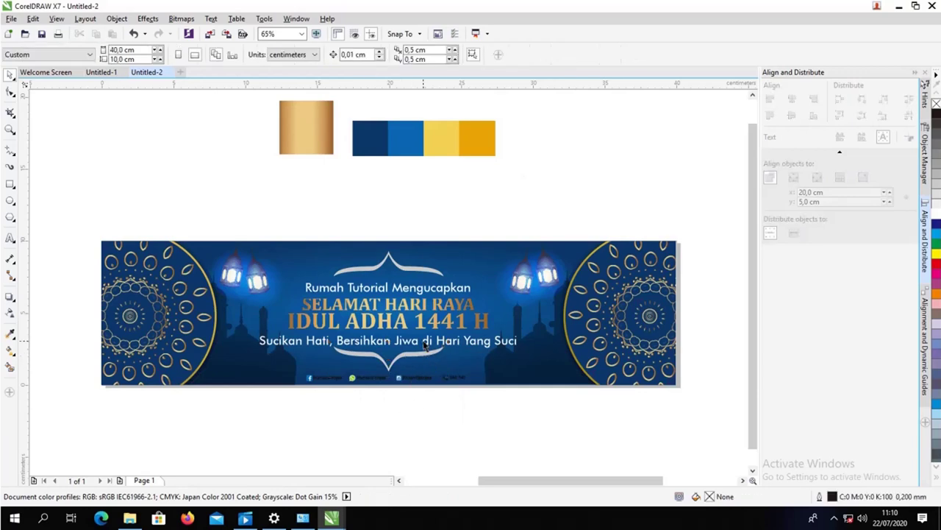
pyautogui.moveTo(428, 342); pyautogui.dragTo(424, 340)
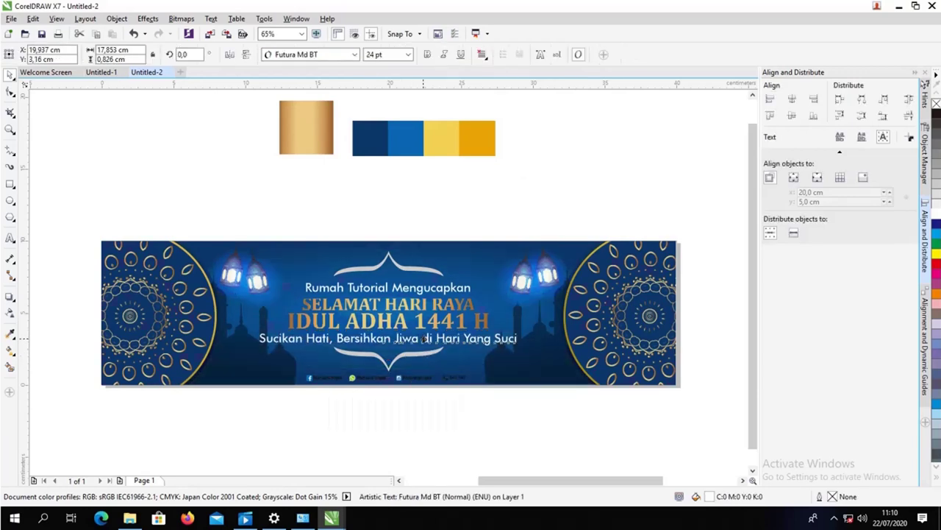
pyautogui.click(422, 420)
# - Fill the social media contact row with white and enlarge it to about 13.3 cm wide
pyautogui.click(414, 379)
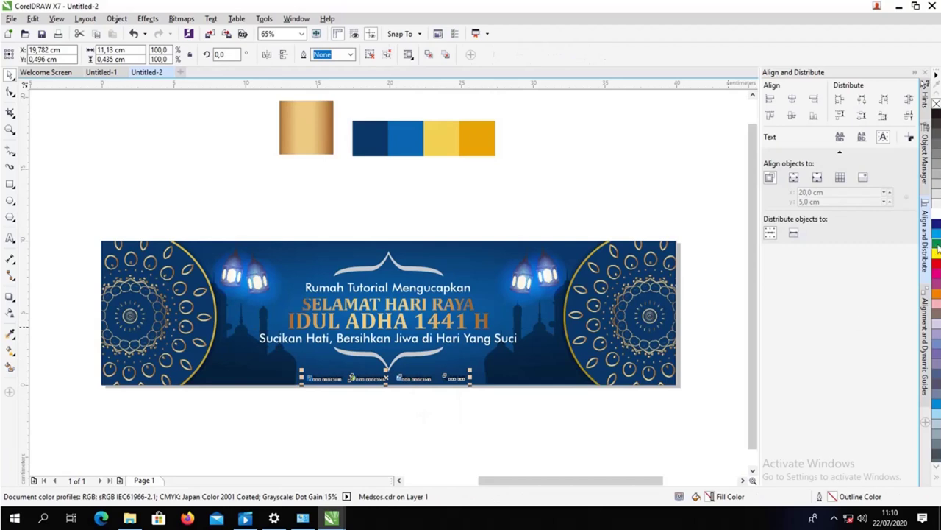
pyautogui.click(935, 219)
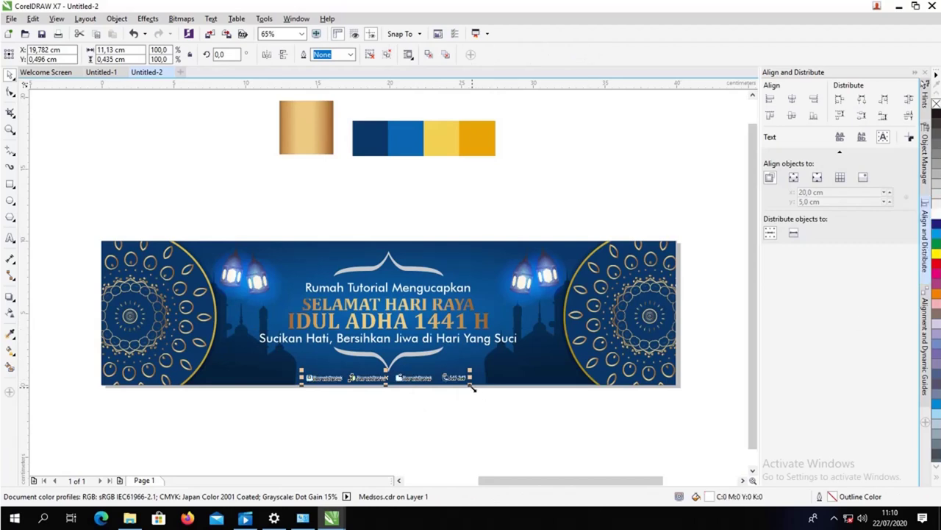
pyautogui.moveTo(470, 386); pyautogui.dragTo(486, 388)
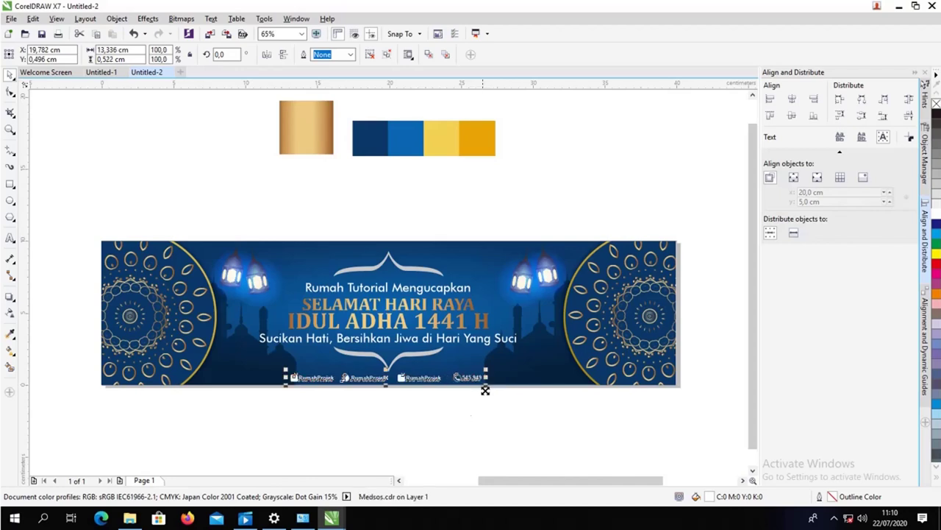
pyautogui.click(463, 420)
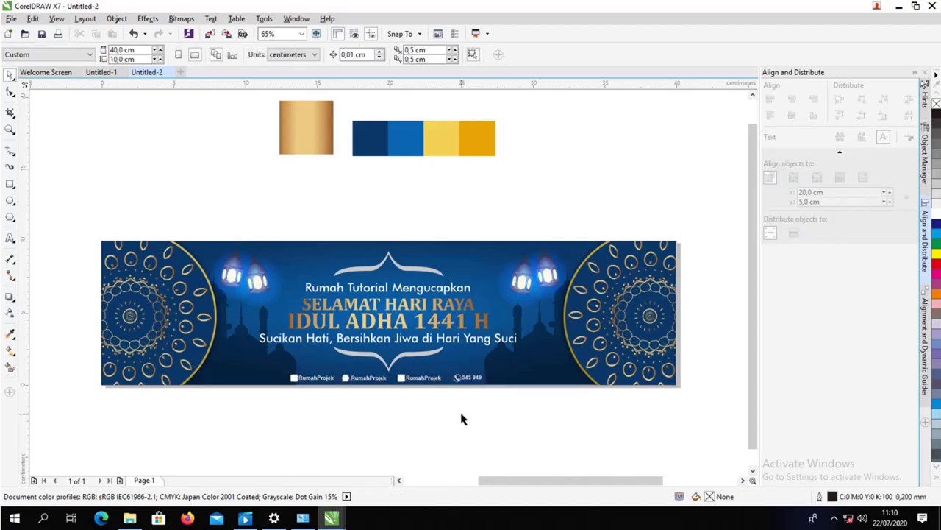
# - Centre the social media contact row horizontally on the banner background
pyautogui.click(458, 381)
pyautogui.keyDown('shift'); pyautogui.click(481, 268); pyautogui.keyUp('shift')
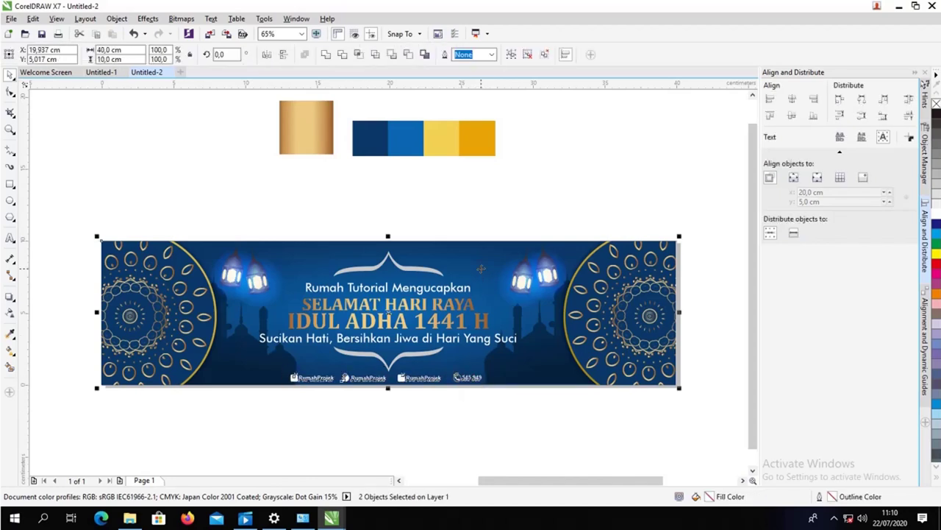
pyautogui.click(794, 98)
pyautogui.click(585, 154)
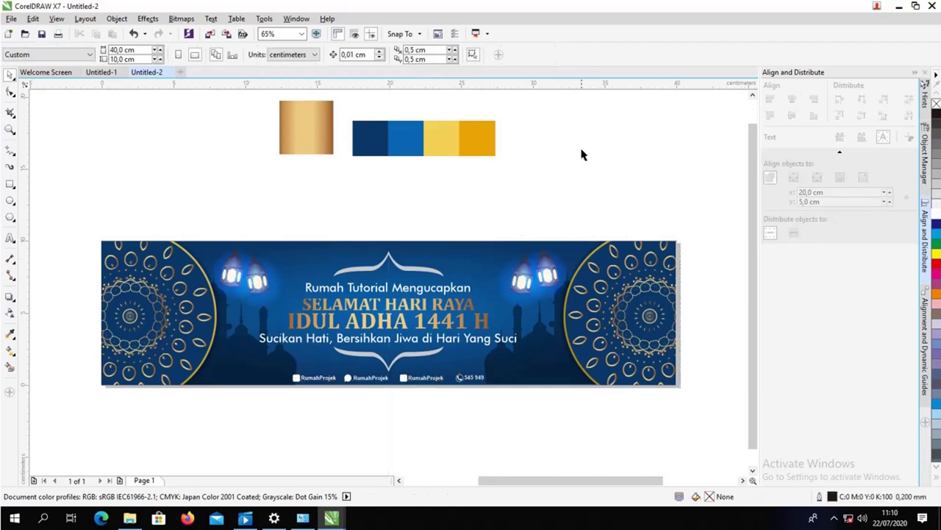
# - Group all the objects of the finished banner together
pyautogui.moveTo(84, 206); pyautogui.dragTo(695, 430)
pyautogui.hotkey('ctrl', 'g')
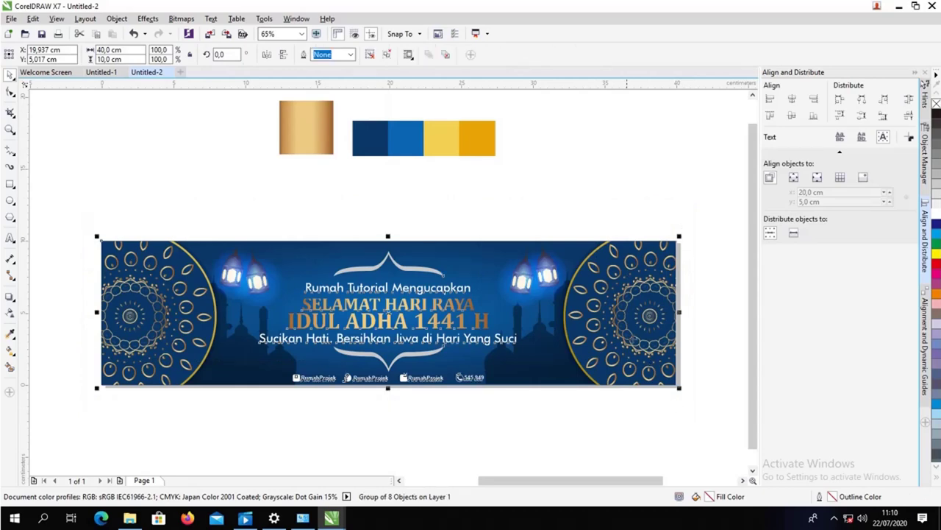
pyautogui.click(572, 195)
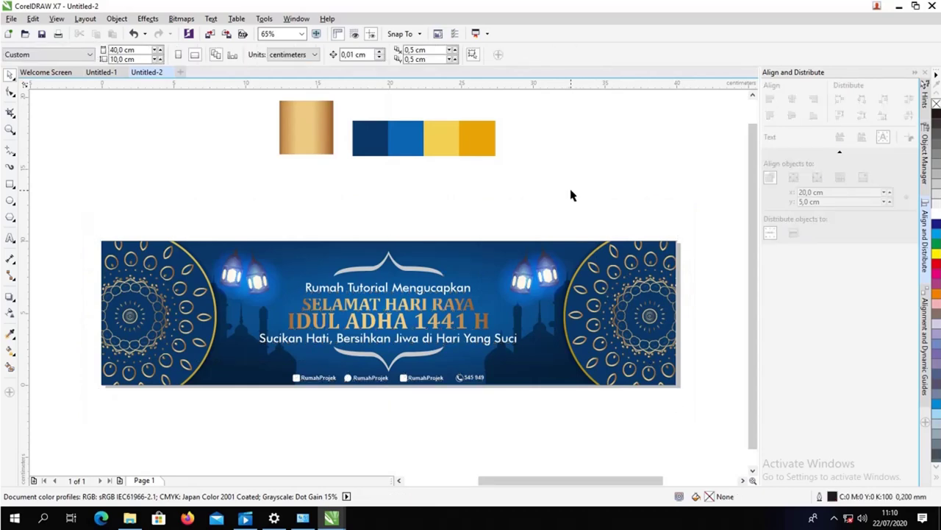